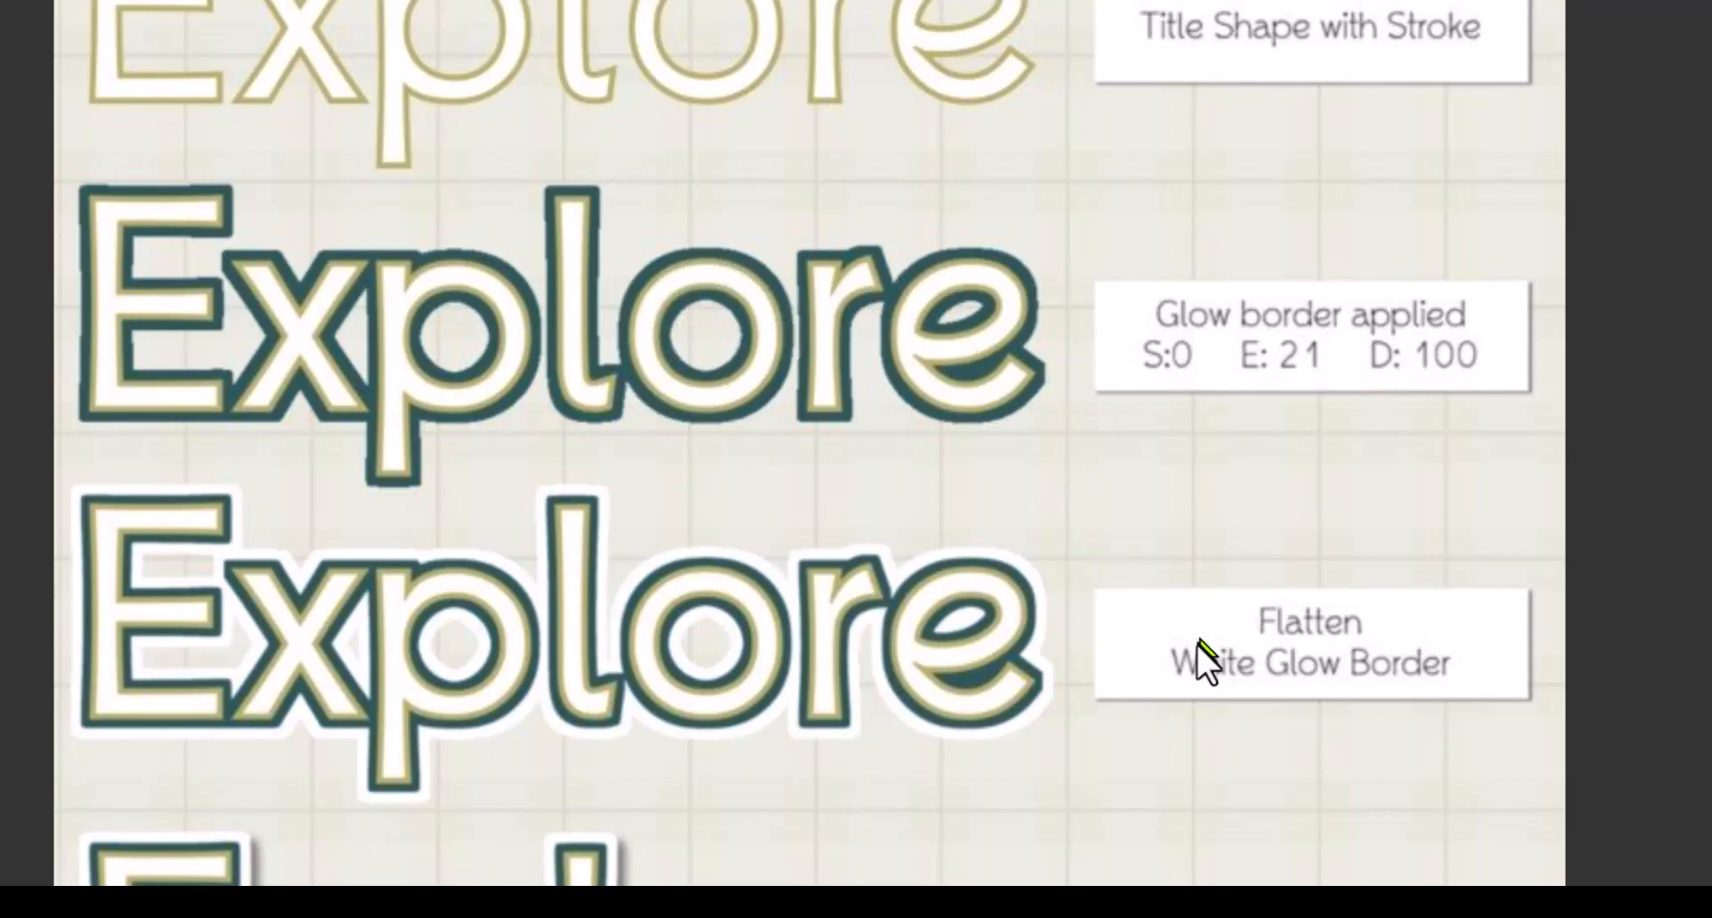
left_click_drag(970, 631, 981, 287)
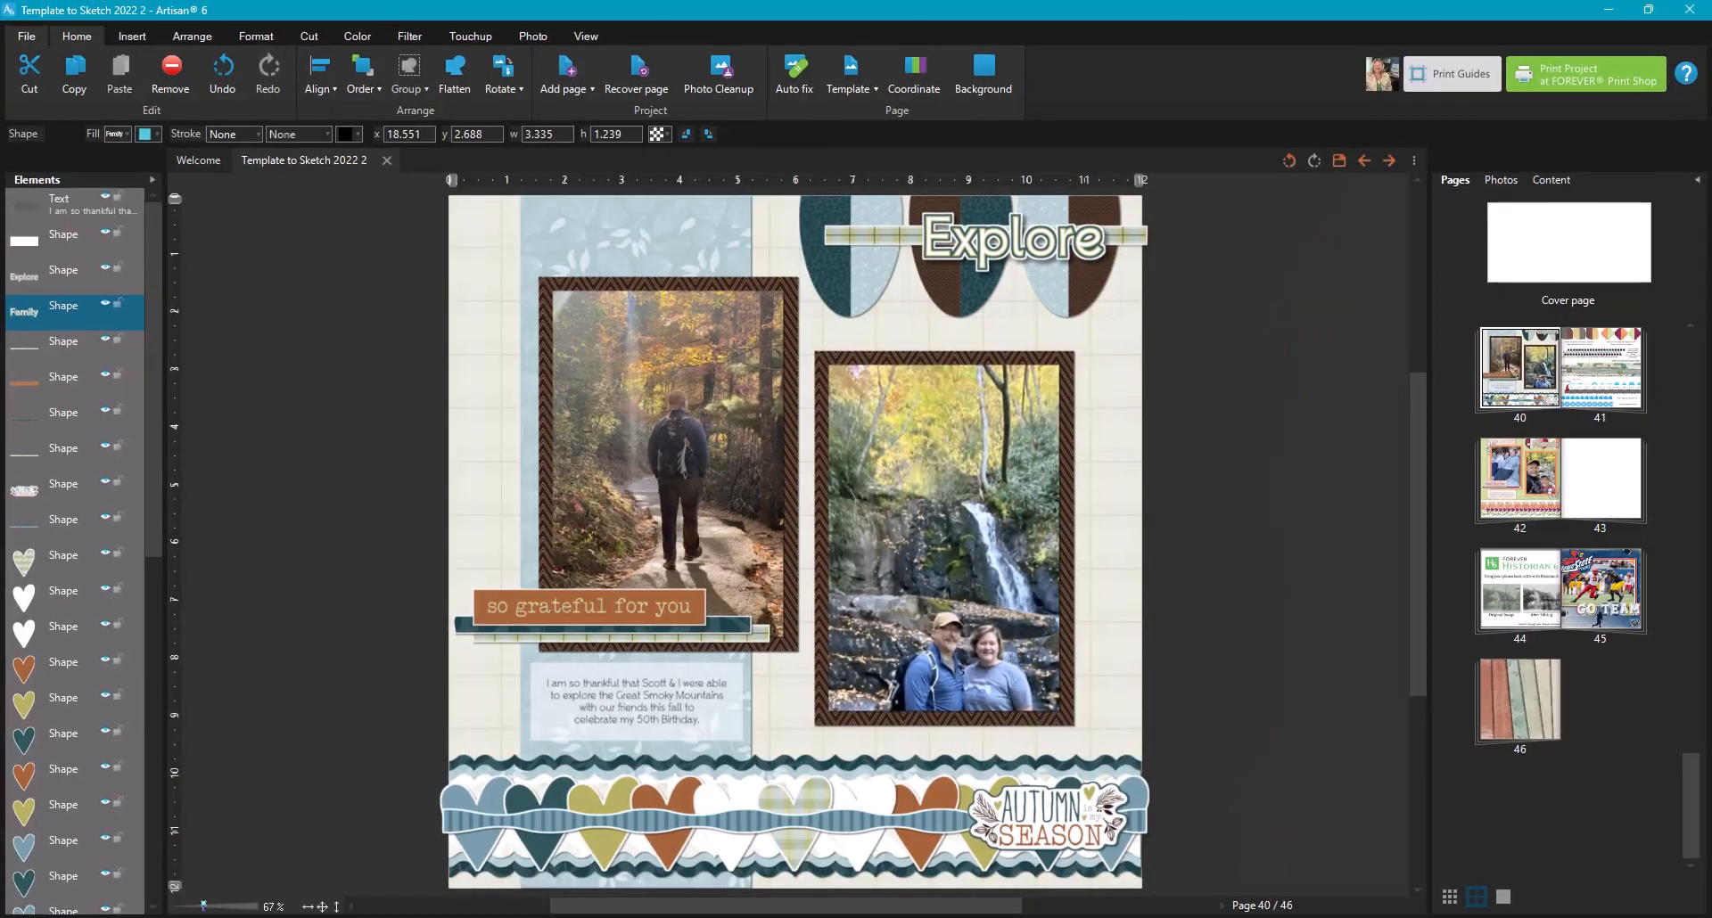
Insert a text shape and place it in the blank workspace beside the page, next to the Explore title
left_click_drag(741, 905, 934, 905)
left_click_drag(1126, 381, 1393, 409)
scroll(906, 456, "up", 2)
left_click(127, 35)
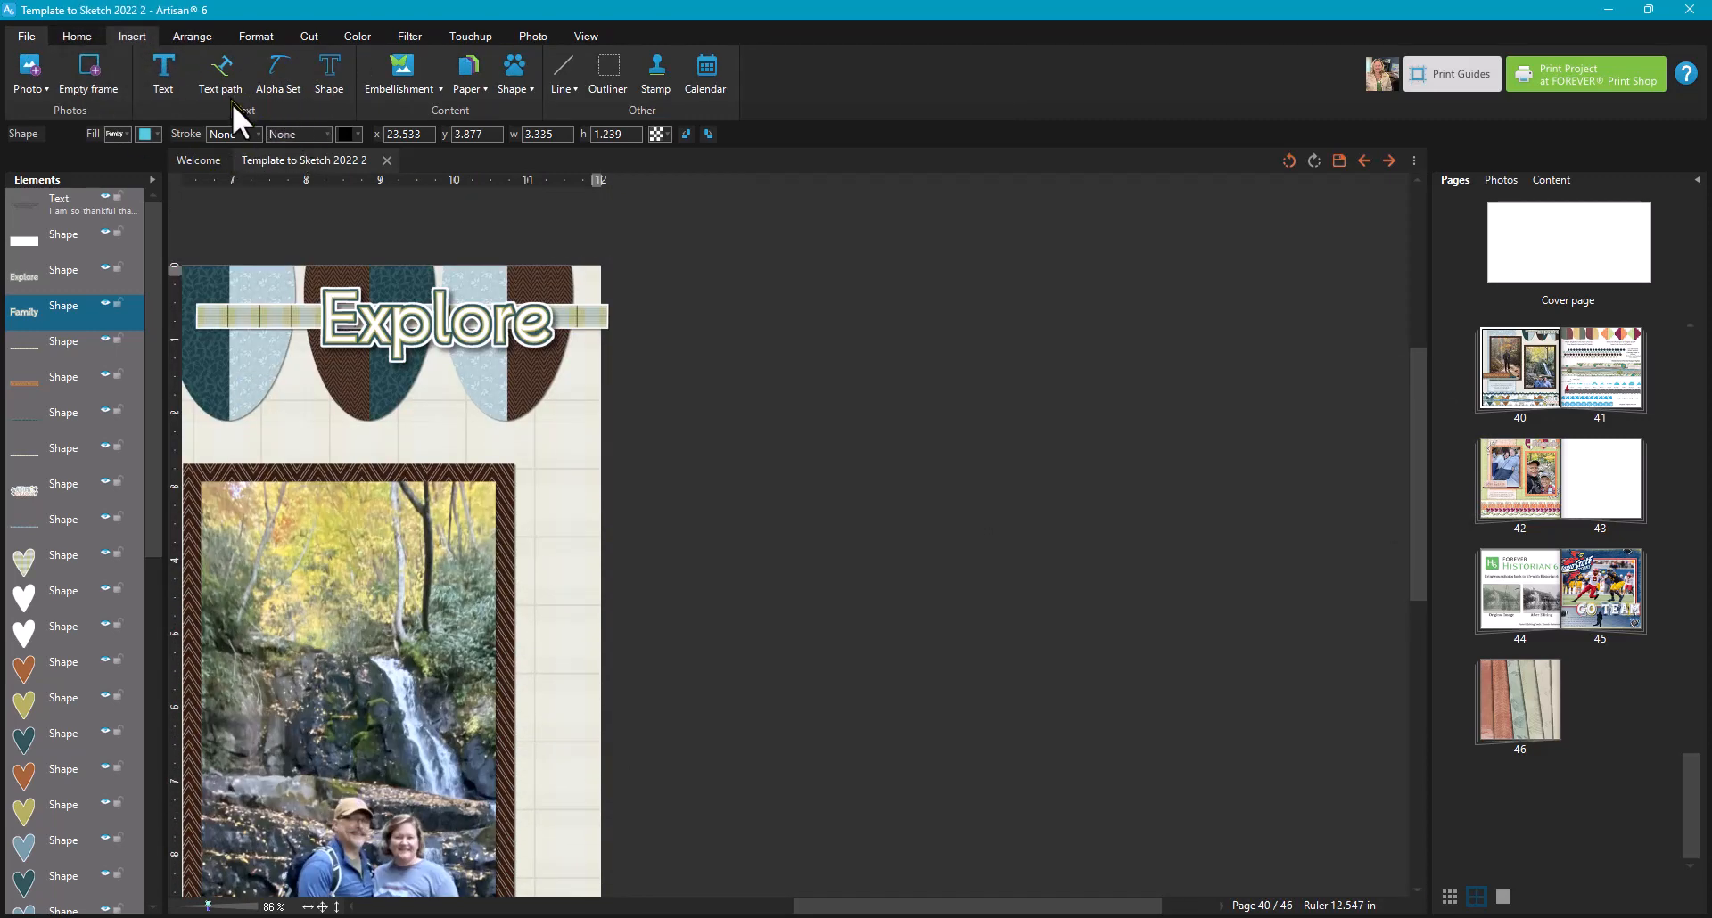
left_click(322, 66)
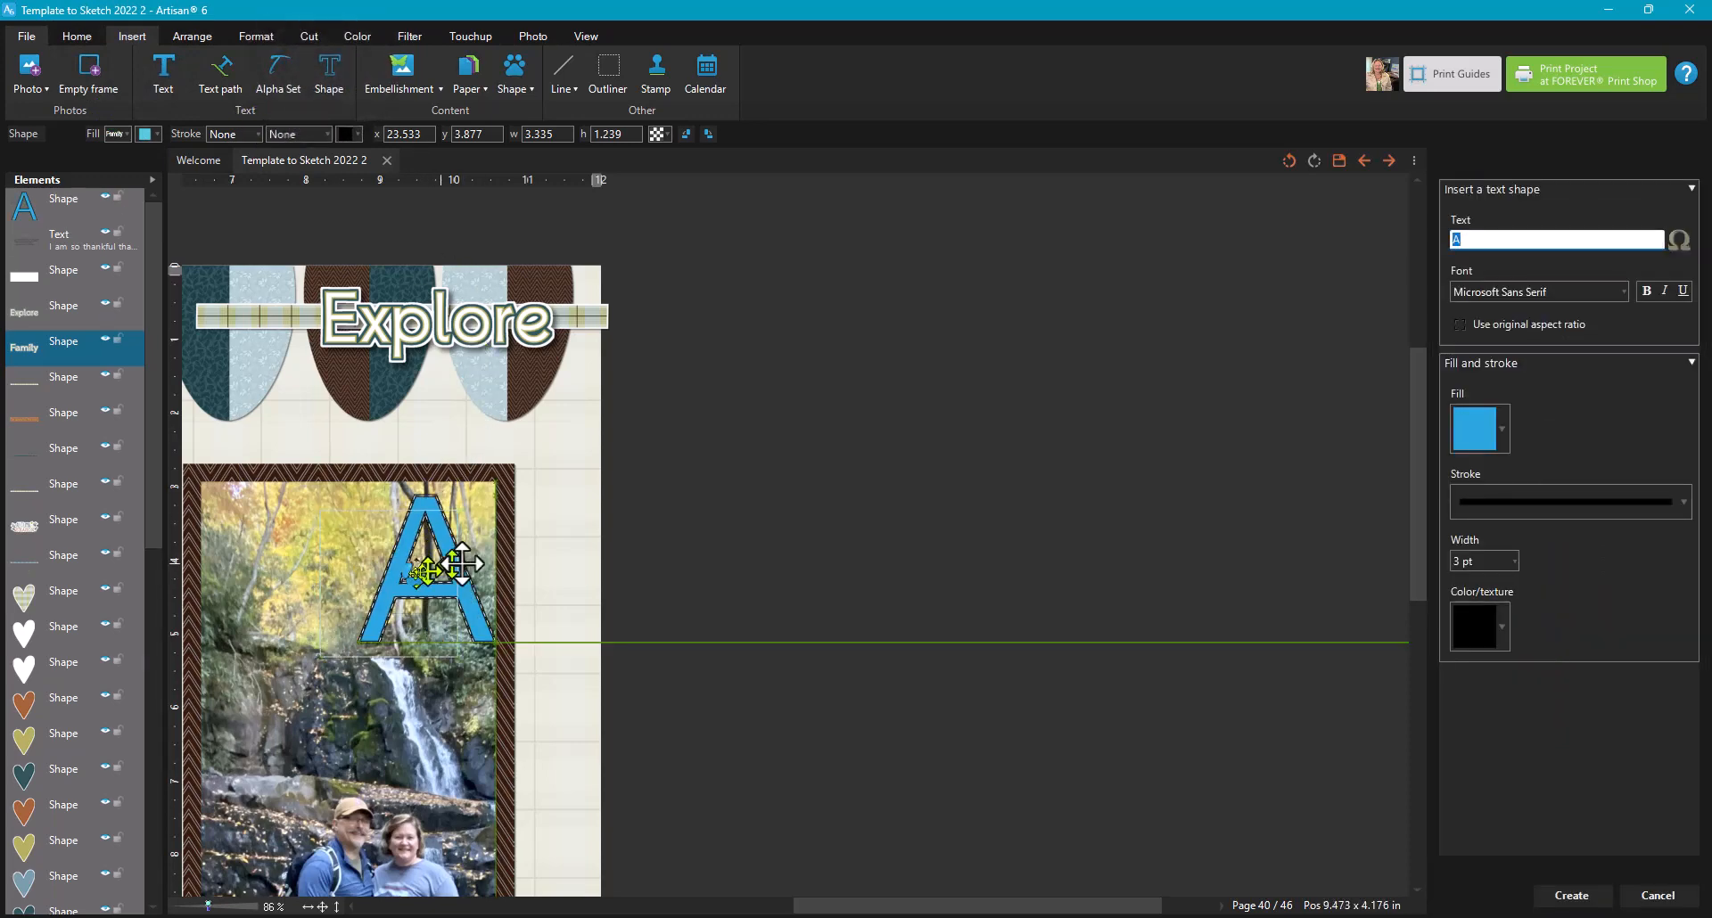
left_click_drag(428, 571, 823, 316)
Format the new text shape with the Whipsmart font in bold and a white fill
left_click(1557, 296)
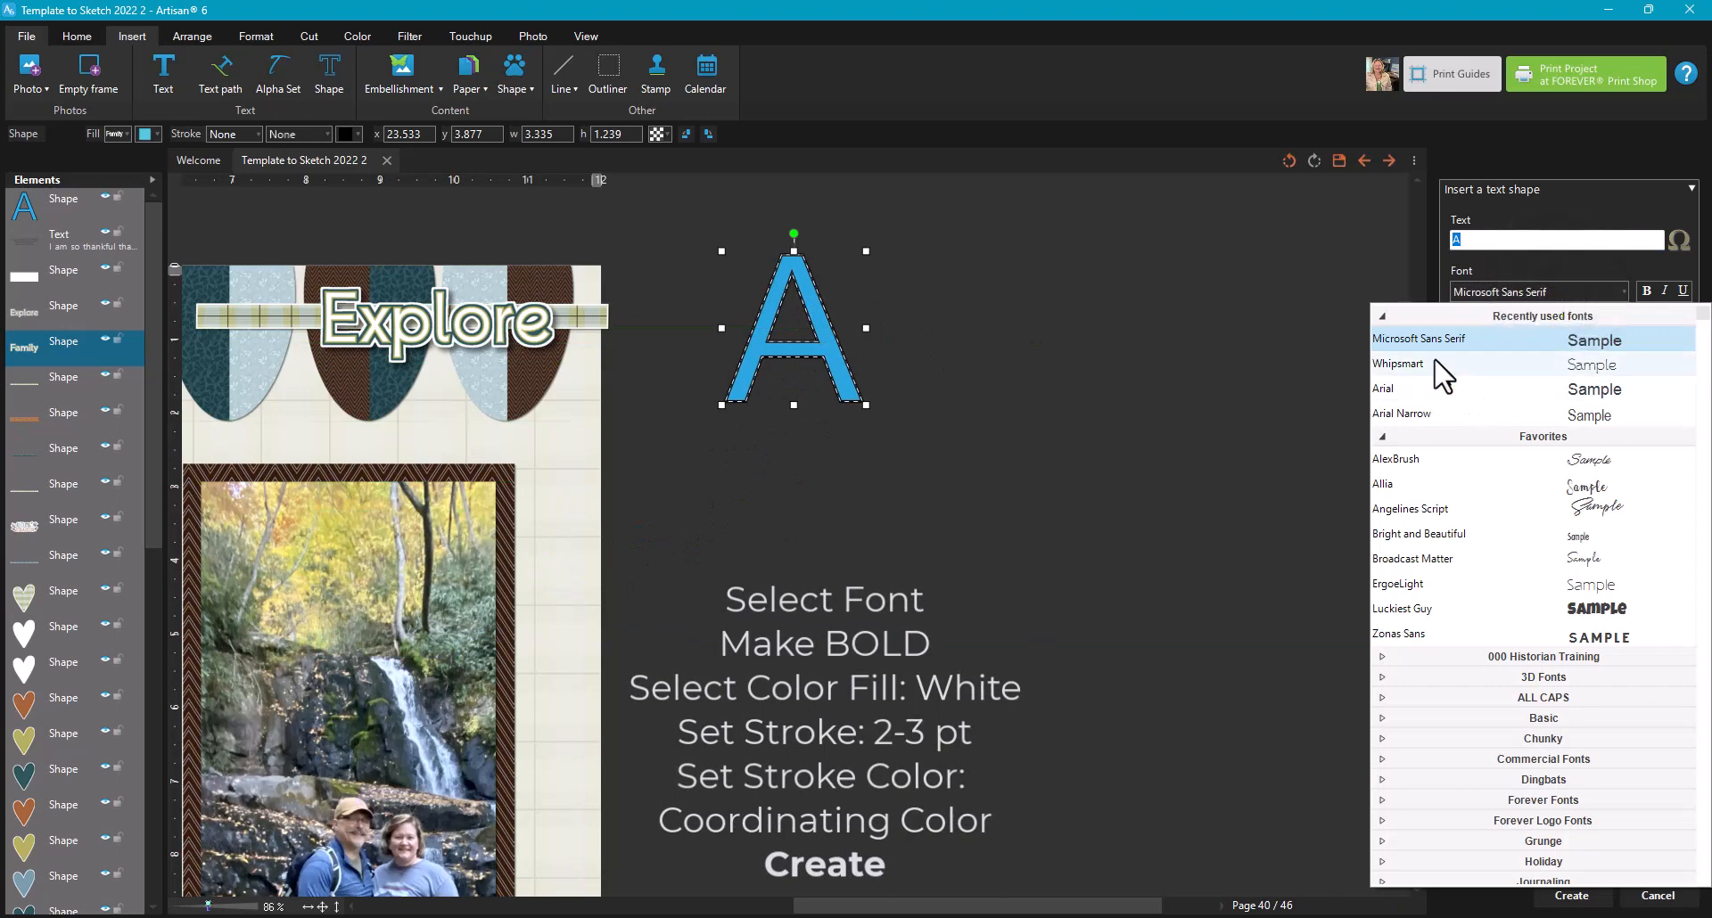
left_click(1436, 364)
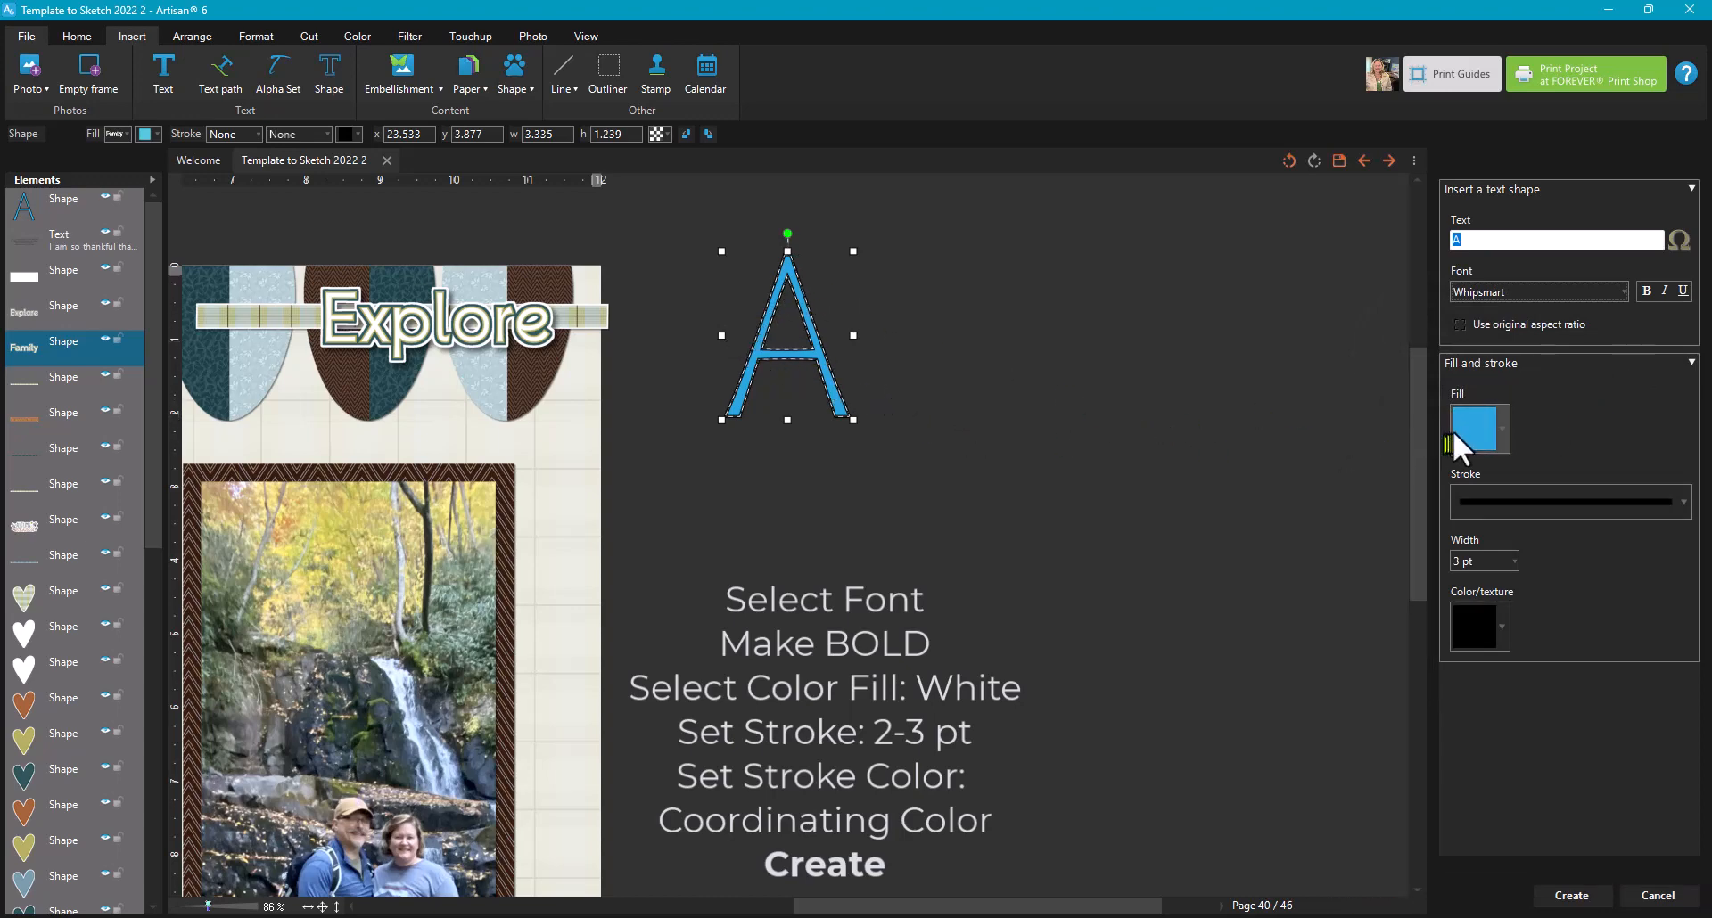
left_click(1474, 430)
left_click(1503, 453)
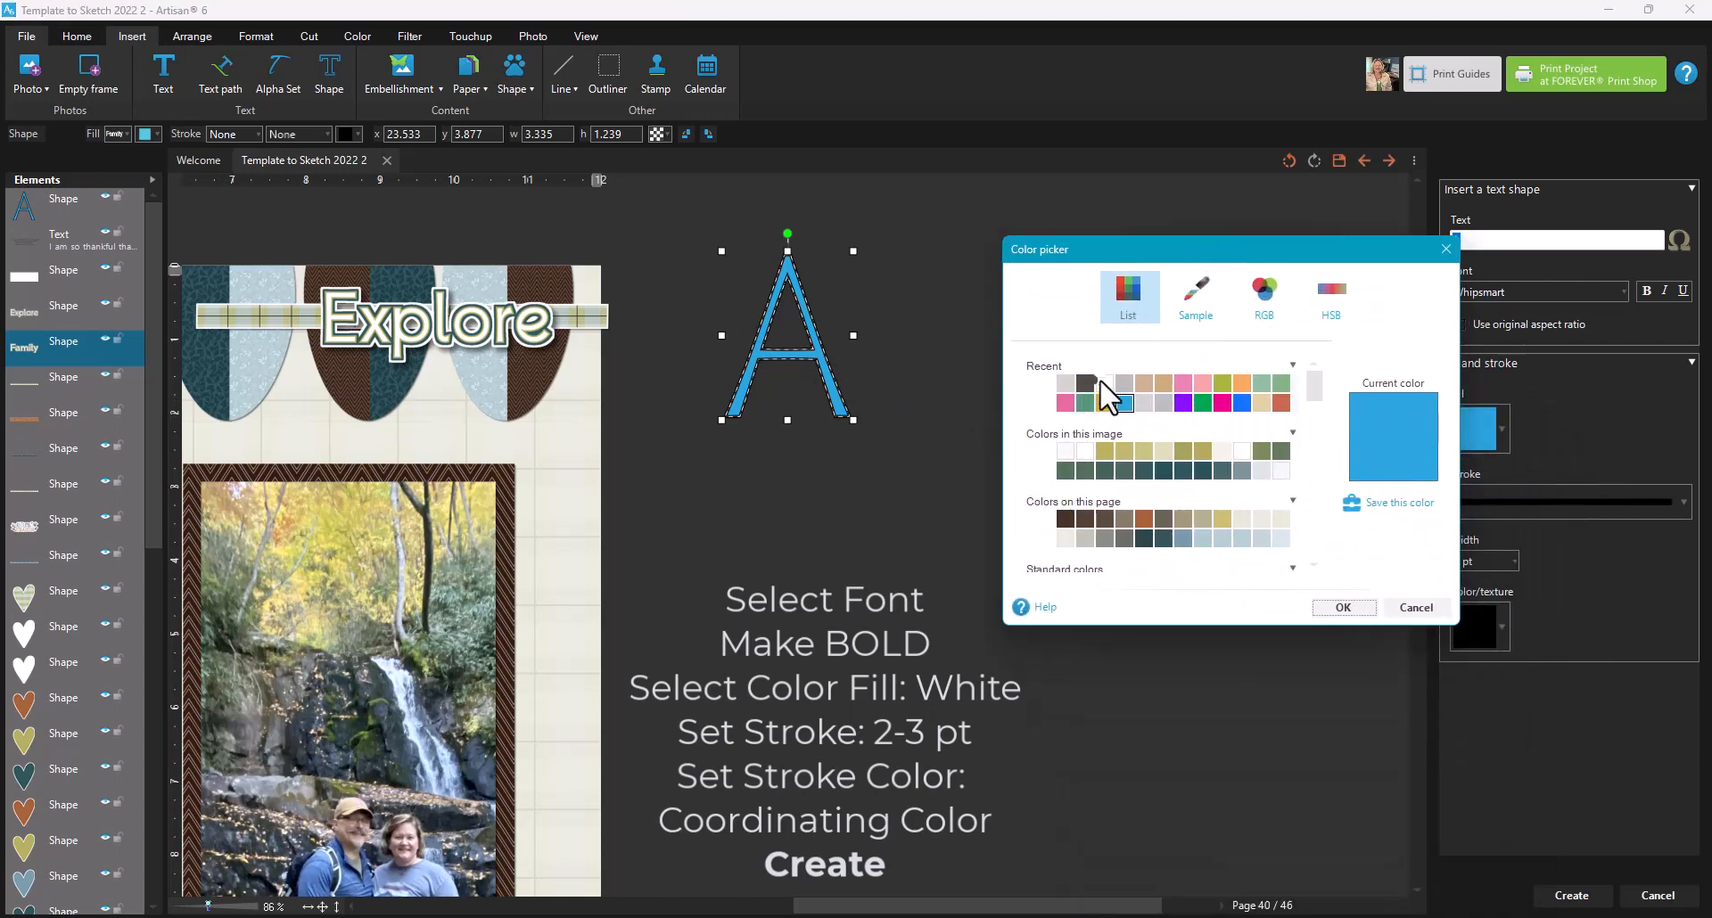
left_click(1104, 383)
left_click(1338, 606)
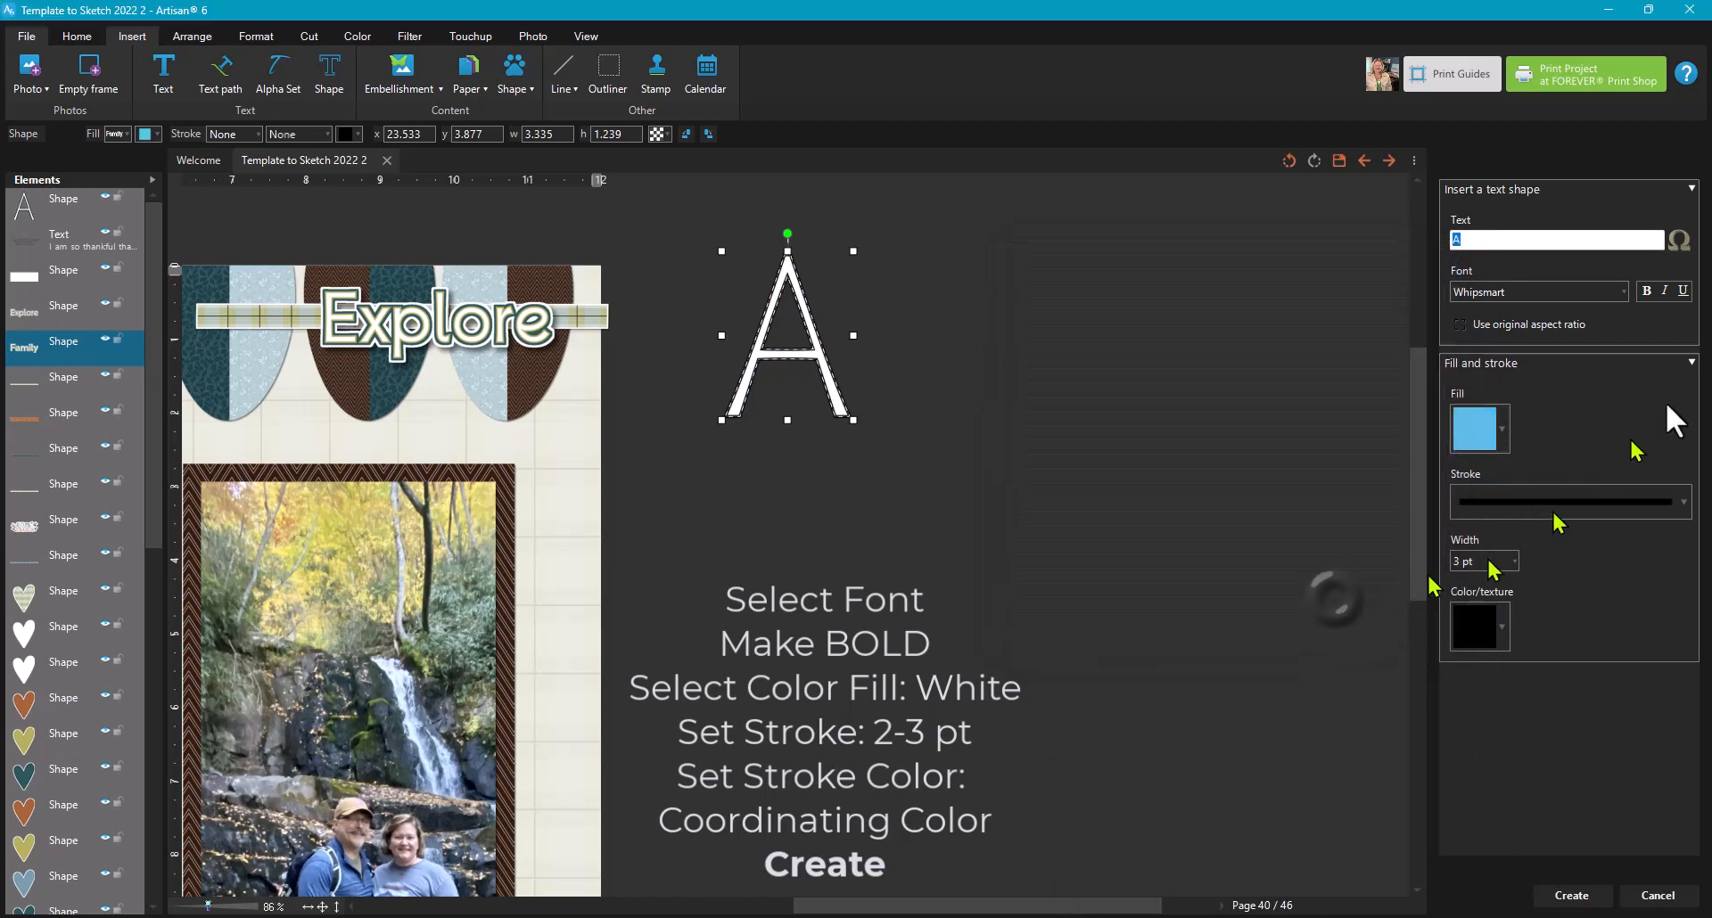
left_click(1646, 290)
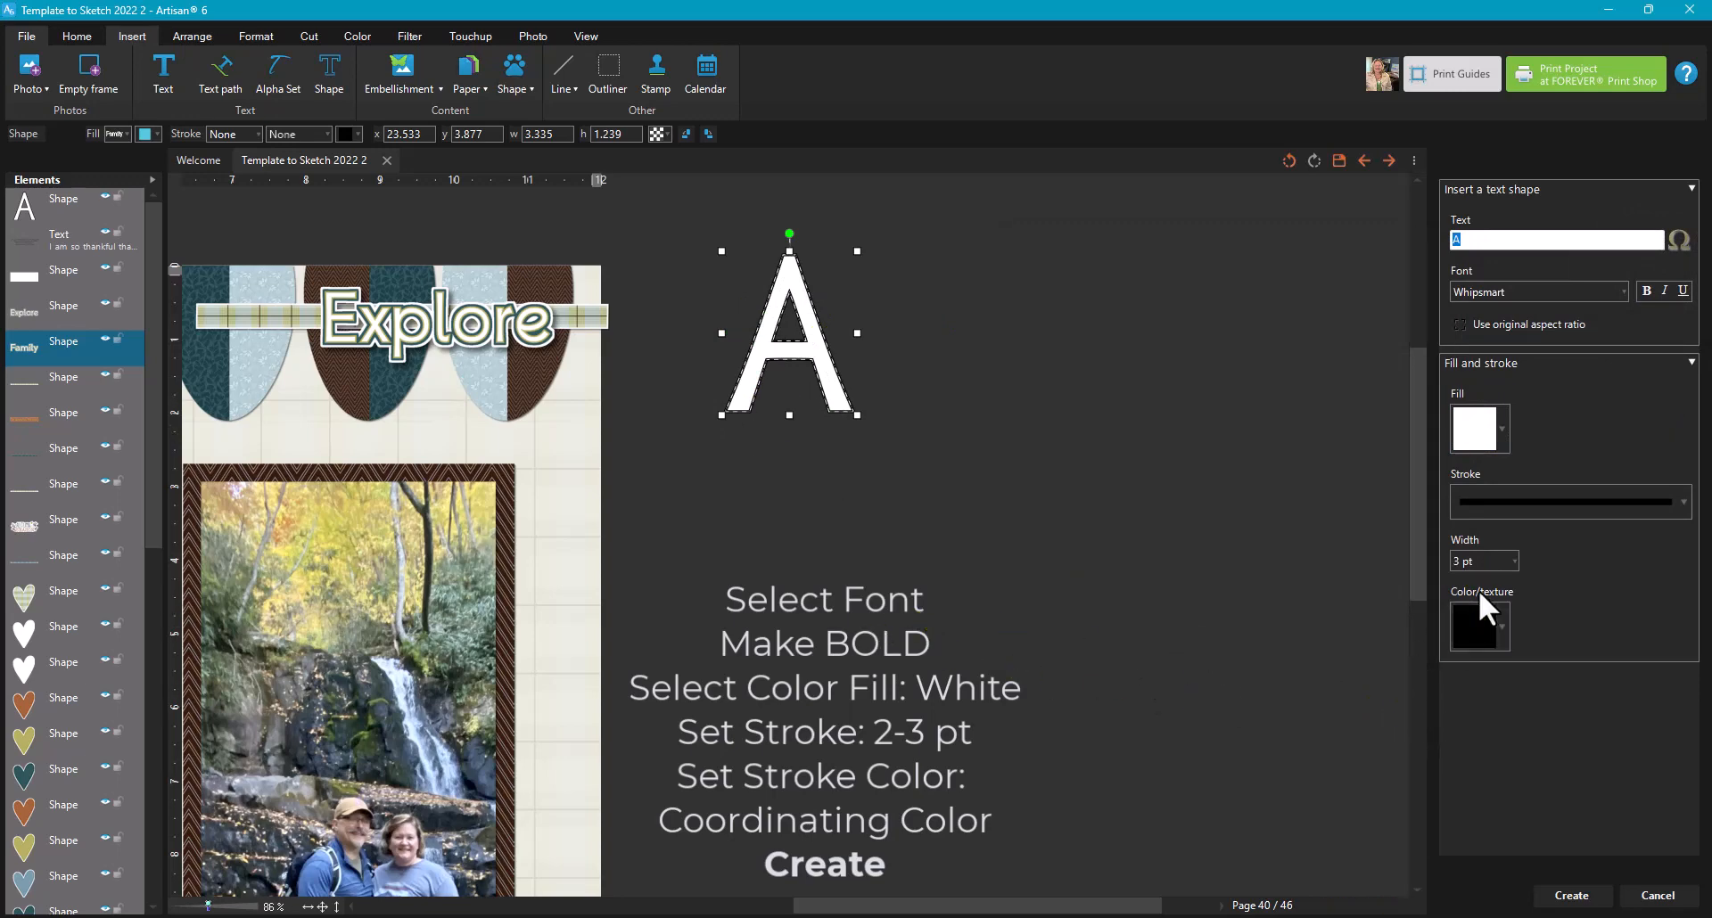
Set the text shape's stroke colour to the light green sampled from the plaid ribbon behind the Explore title
left_click(1483, 620)
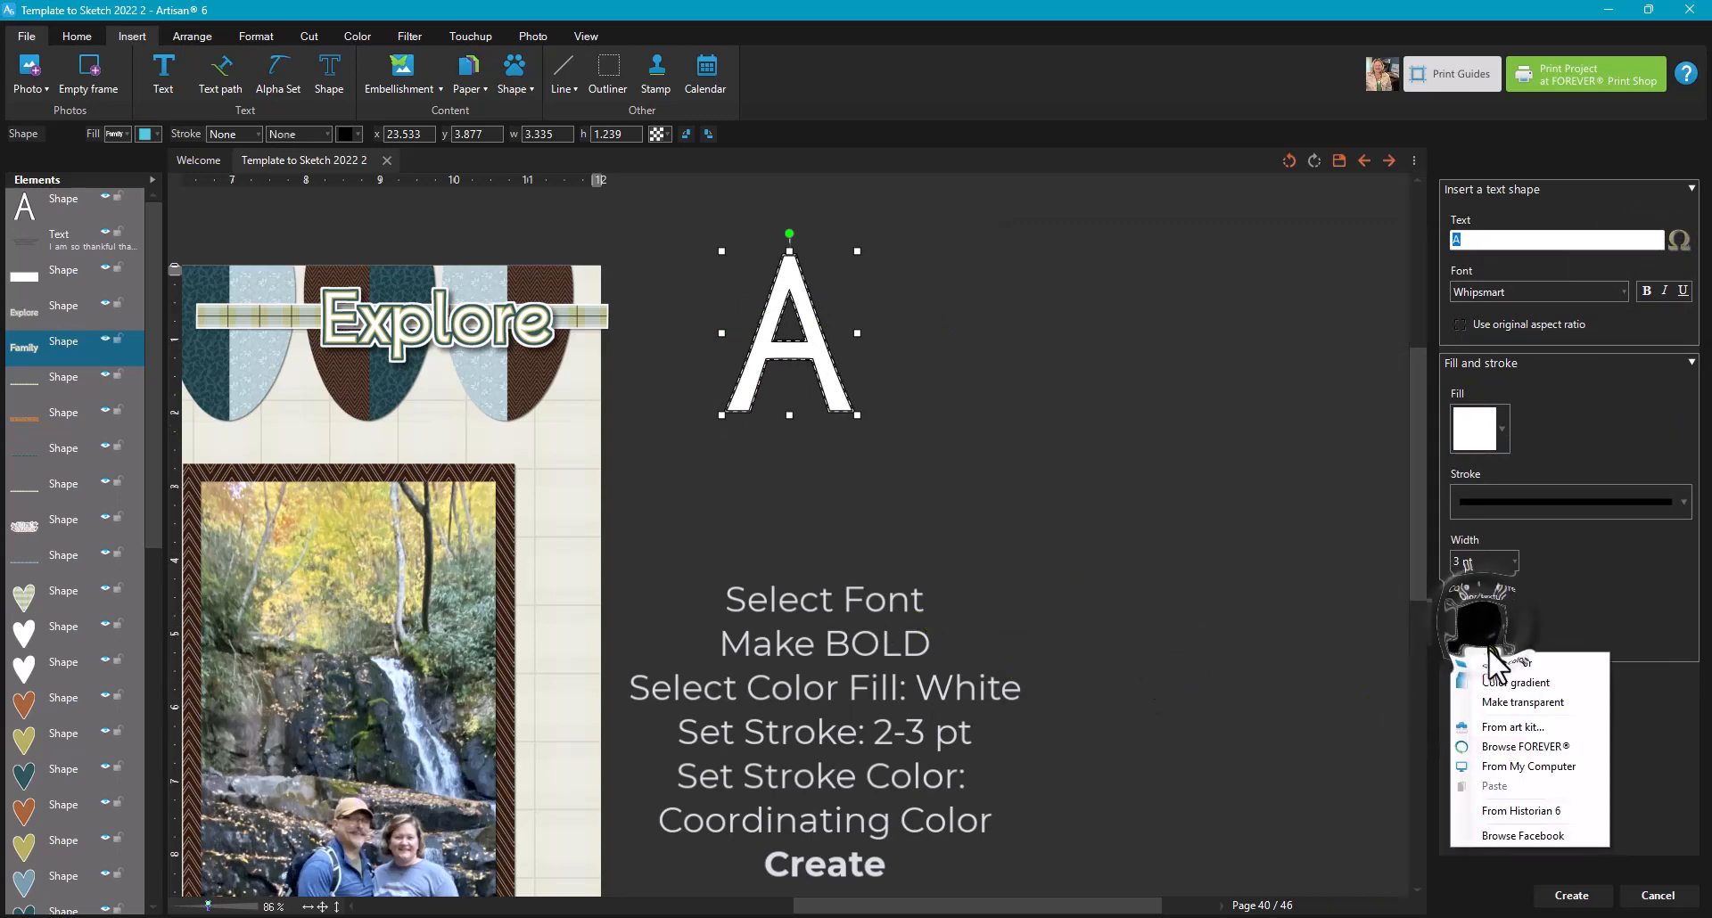
left_click(1487, 660)
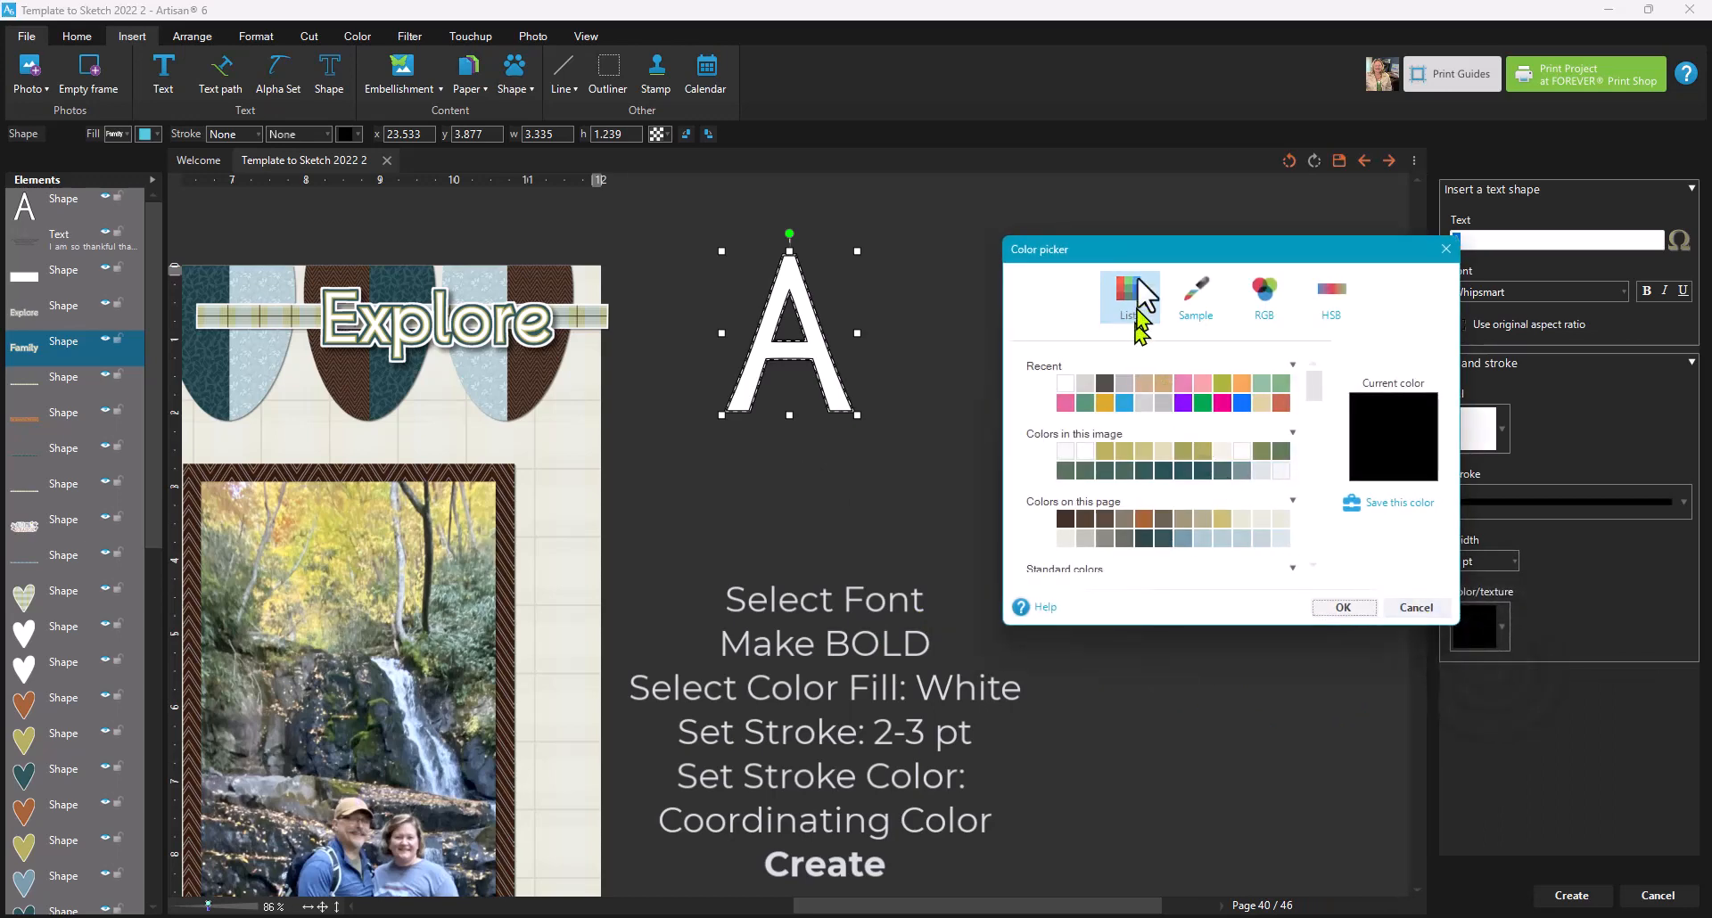
left_click(1193, 294)
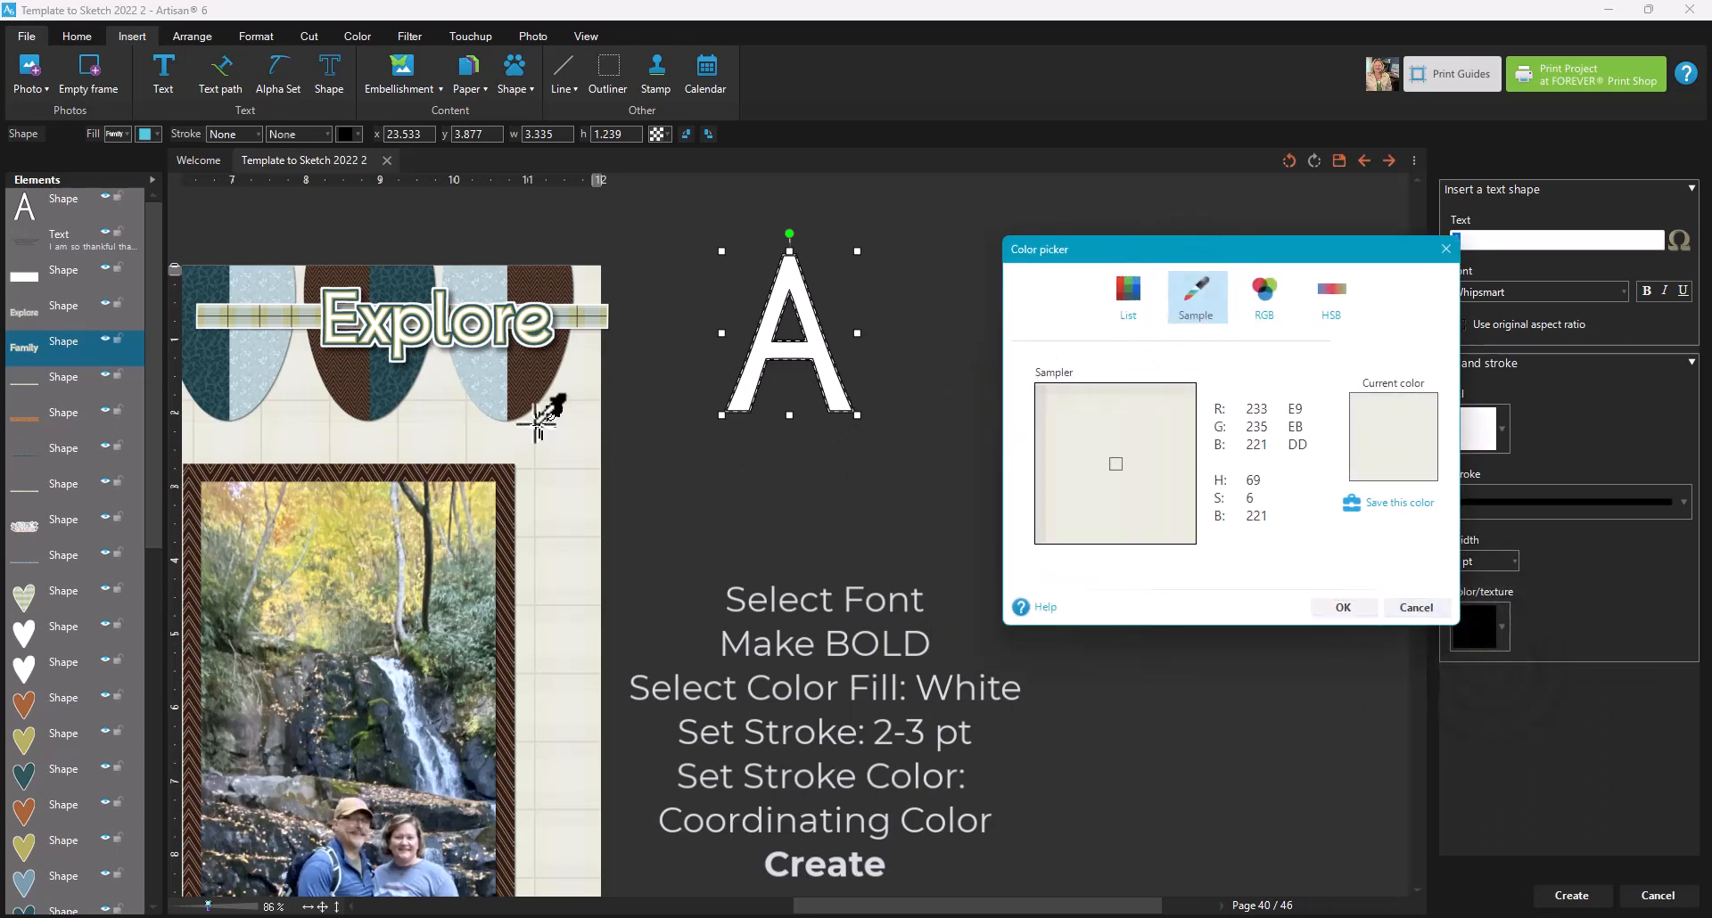
left_click(261, 313)
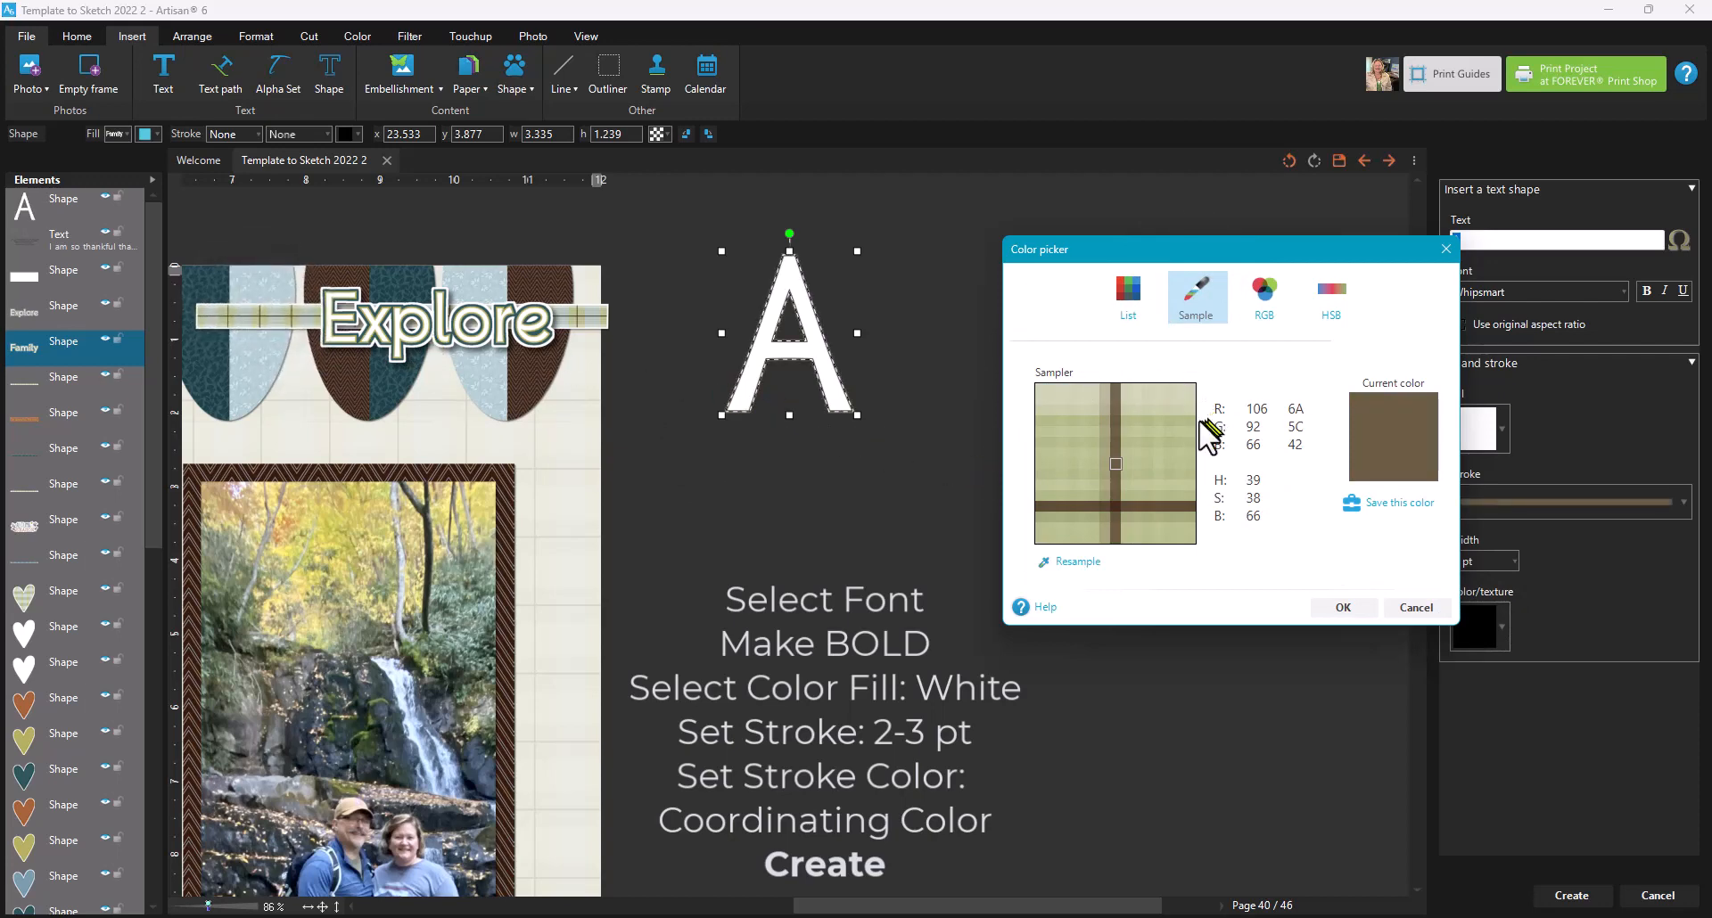
left_click(1126, 420)
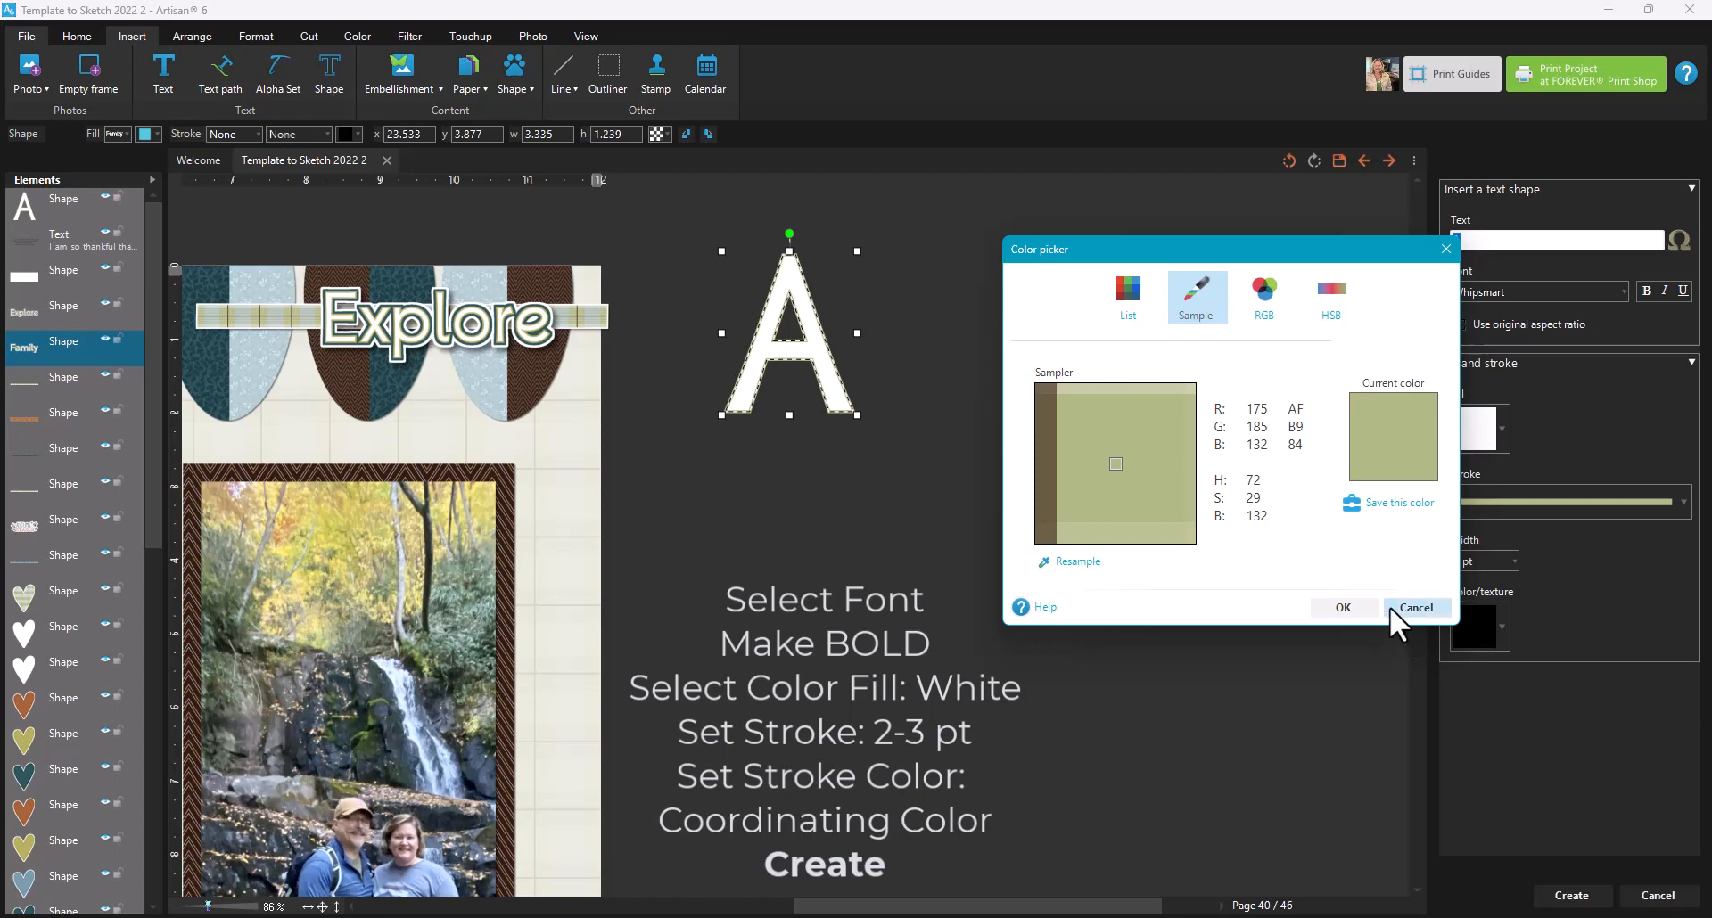
left_click(1323, 602)
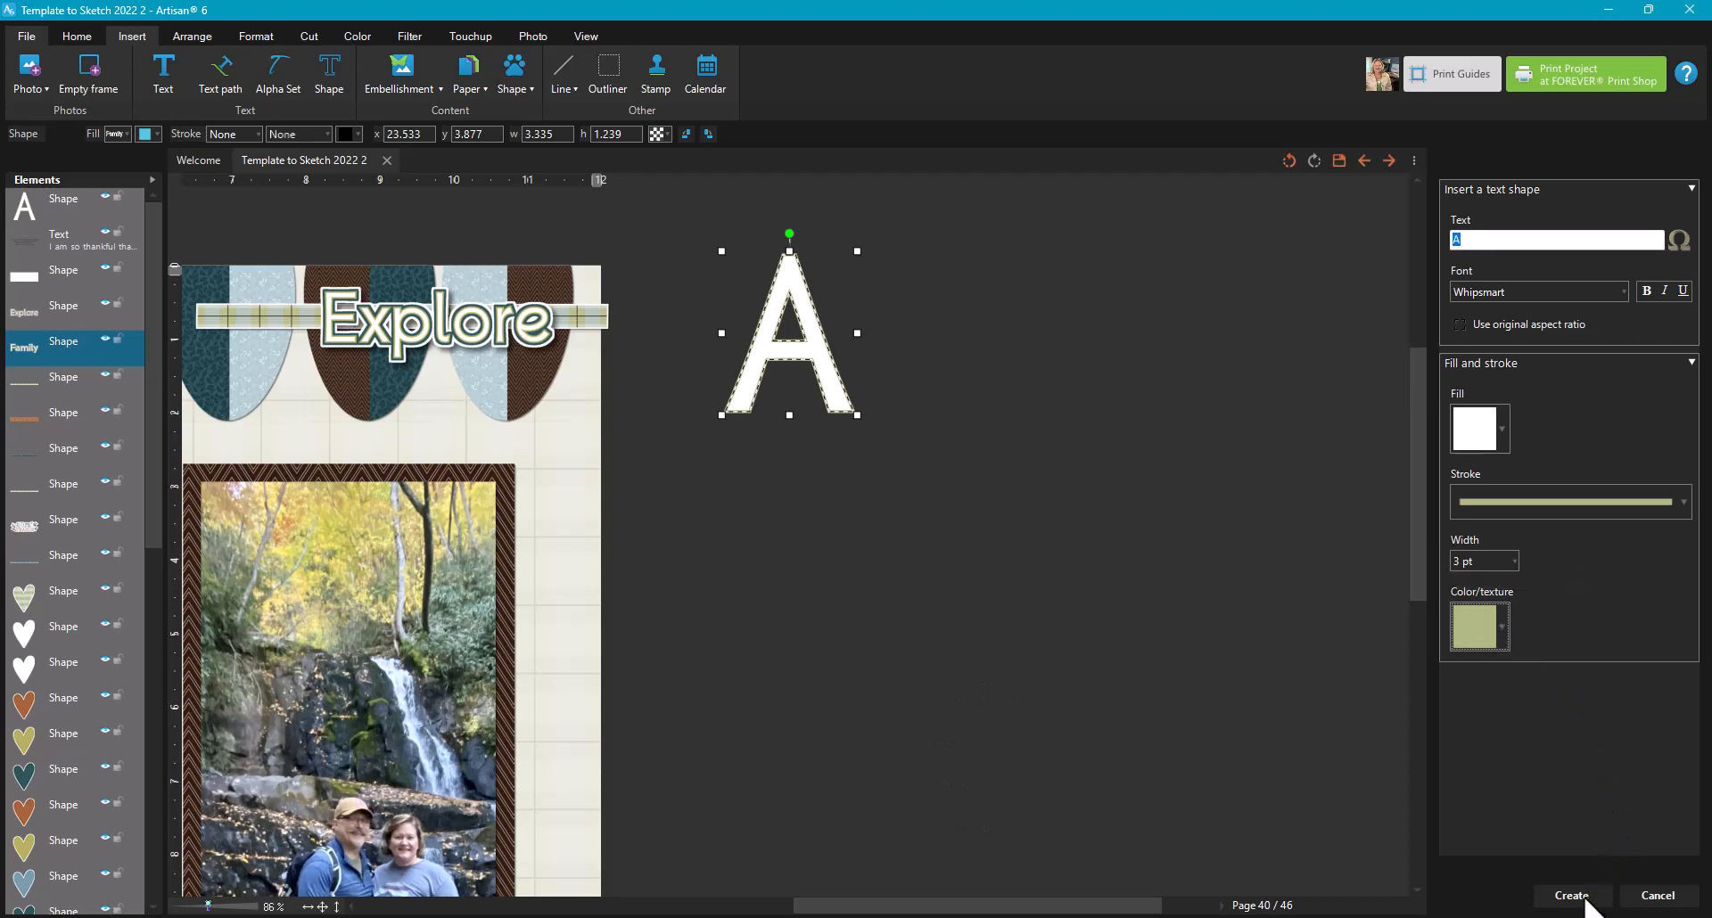
Replace the placeholder letter with "Fun Times" and create the text shape
left_click(1567, 239)
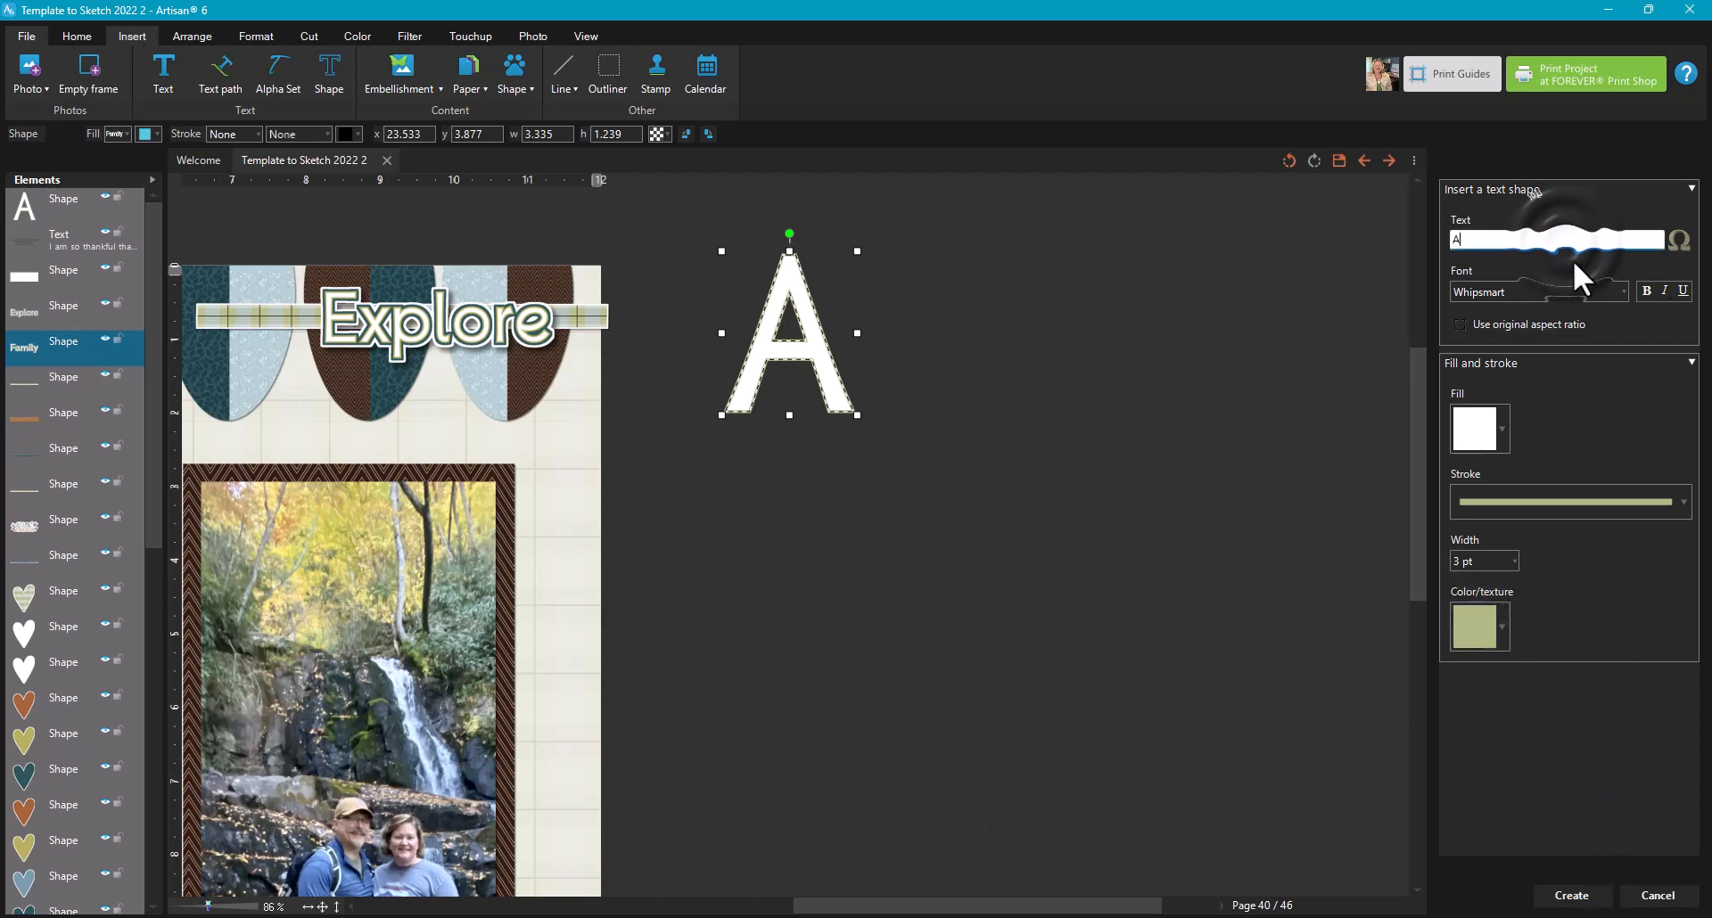
key("BackSpace")
type("E")
key("BackSpace")
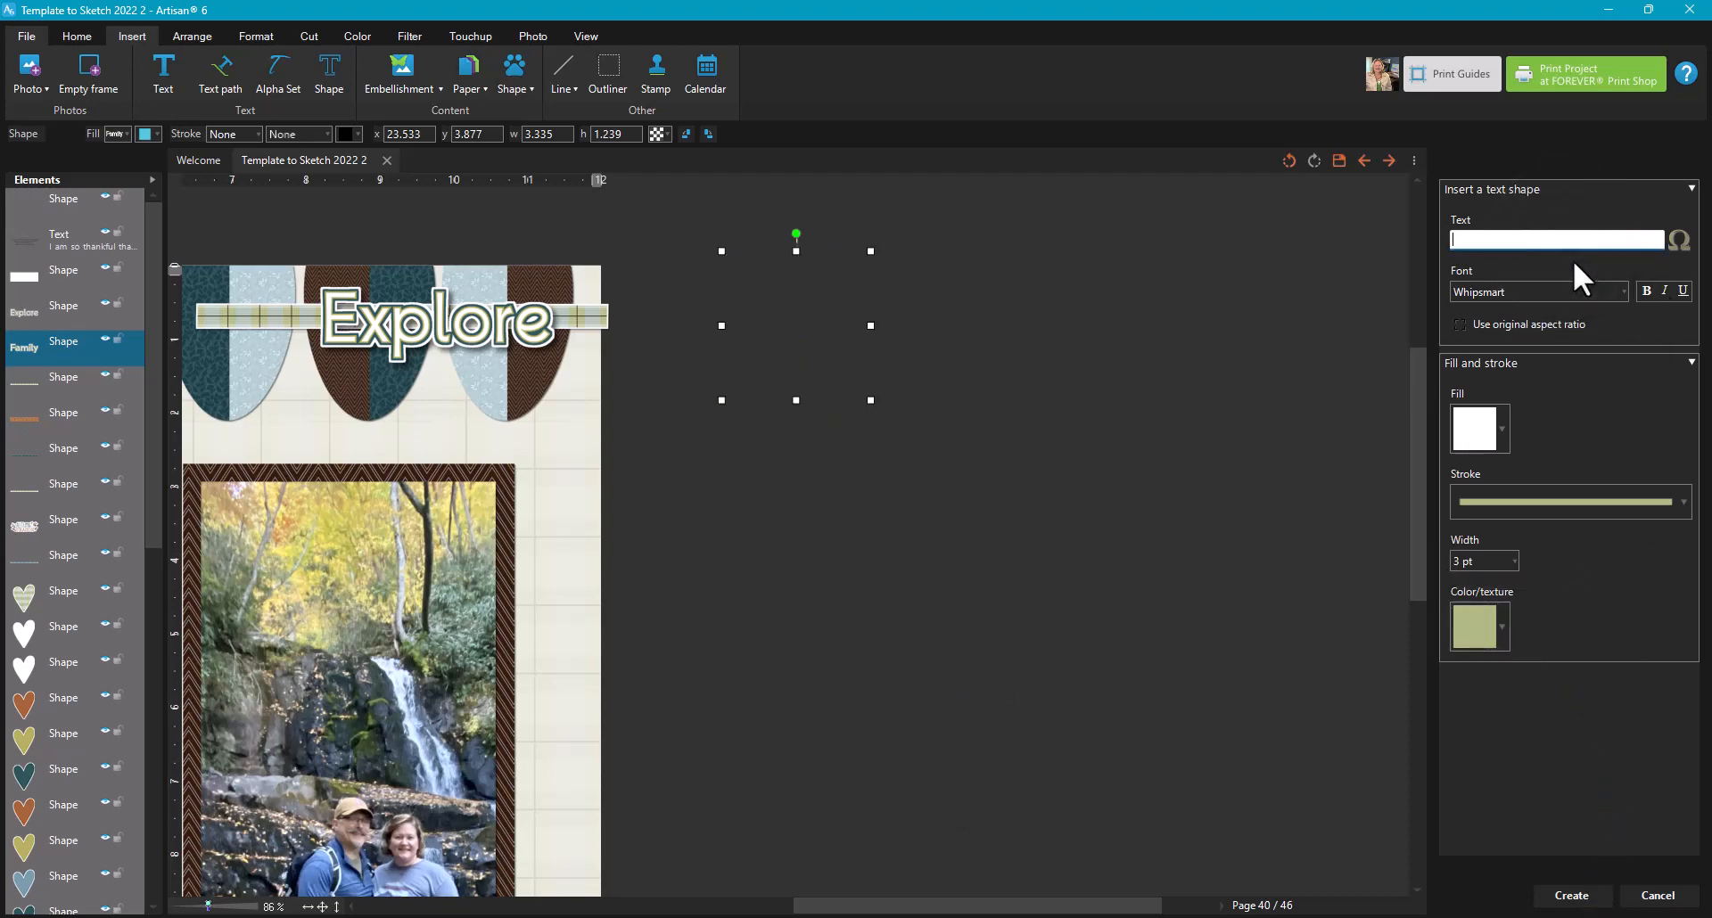
type("Fun Times")
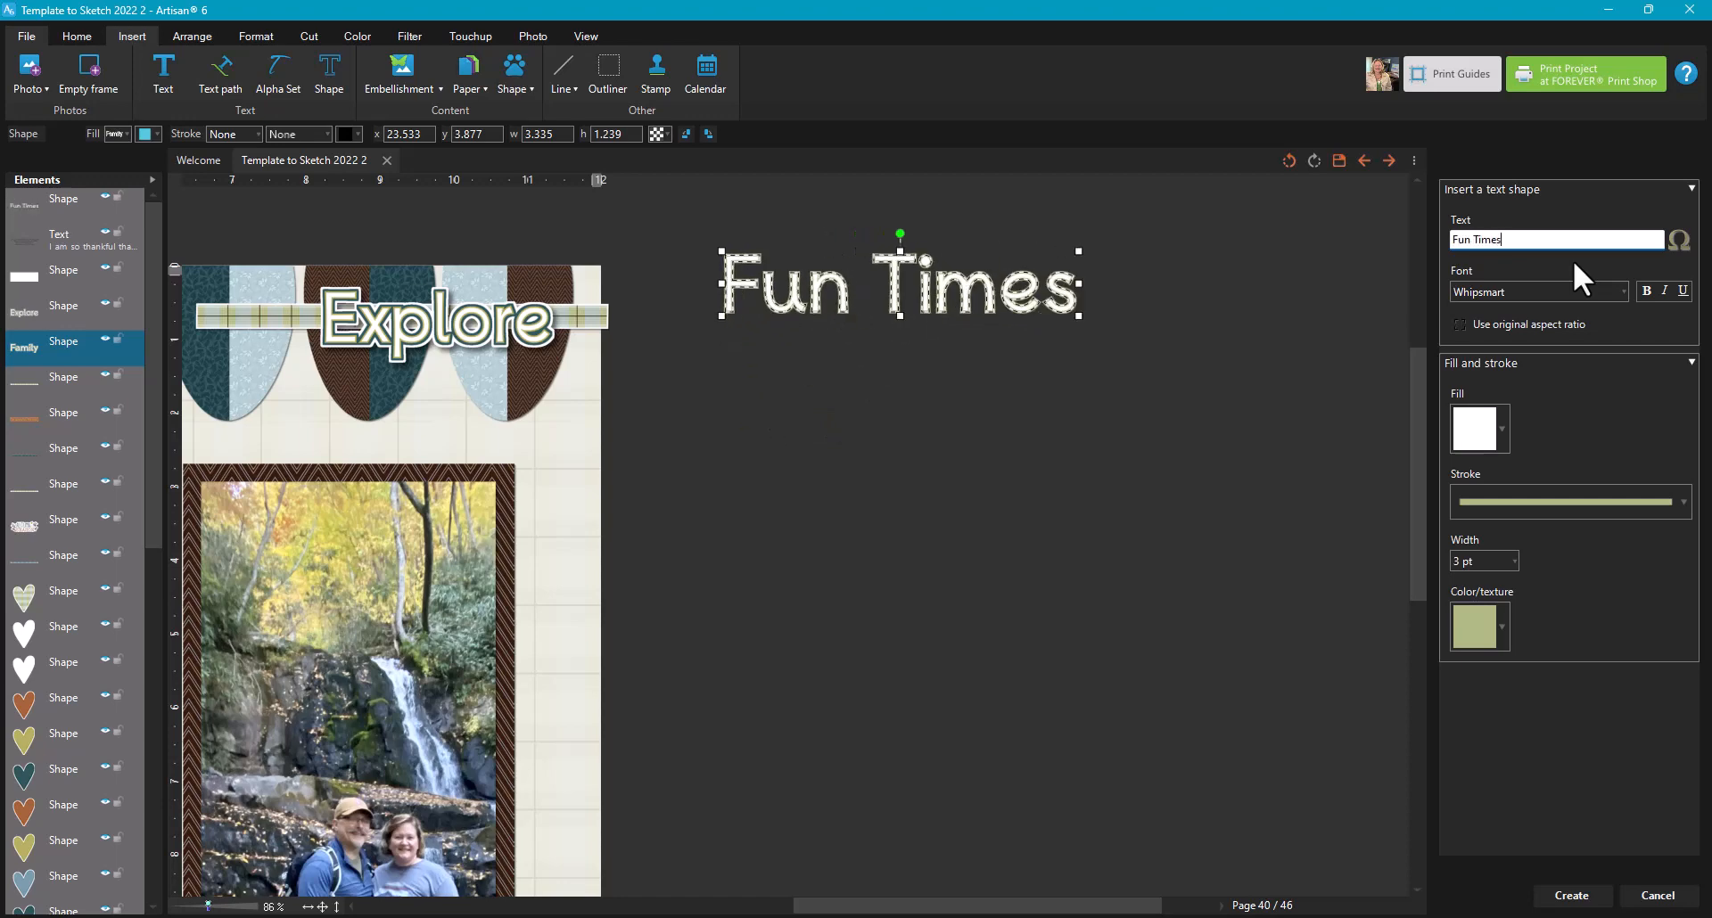
left_click(1572, 896)
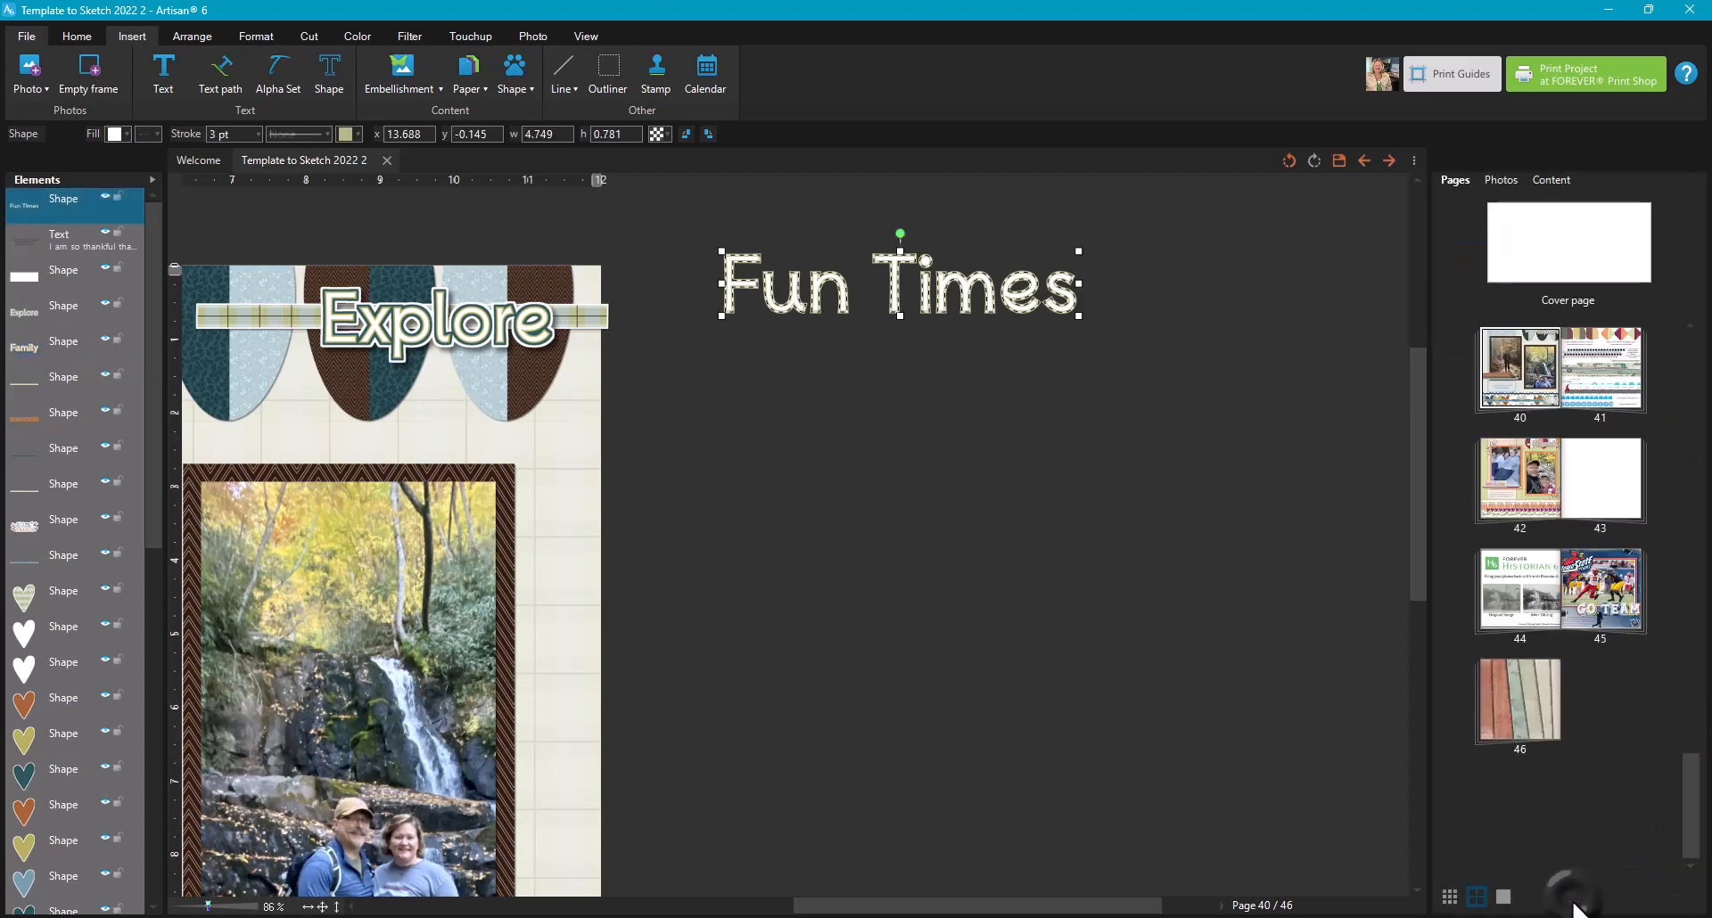
Format the Fun Times stroke with Round line joints and a width of 2 pt
scroll(1095, 403, "up", 3)
left_click_drag(1416, 410, 1425, 340)
scroll(1326, 405, "up", 6)
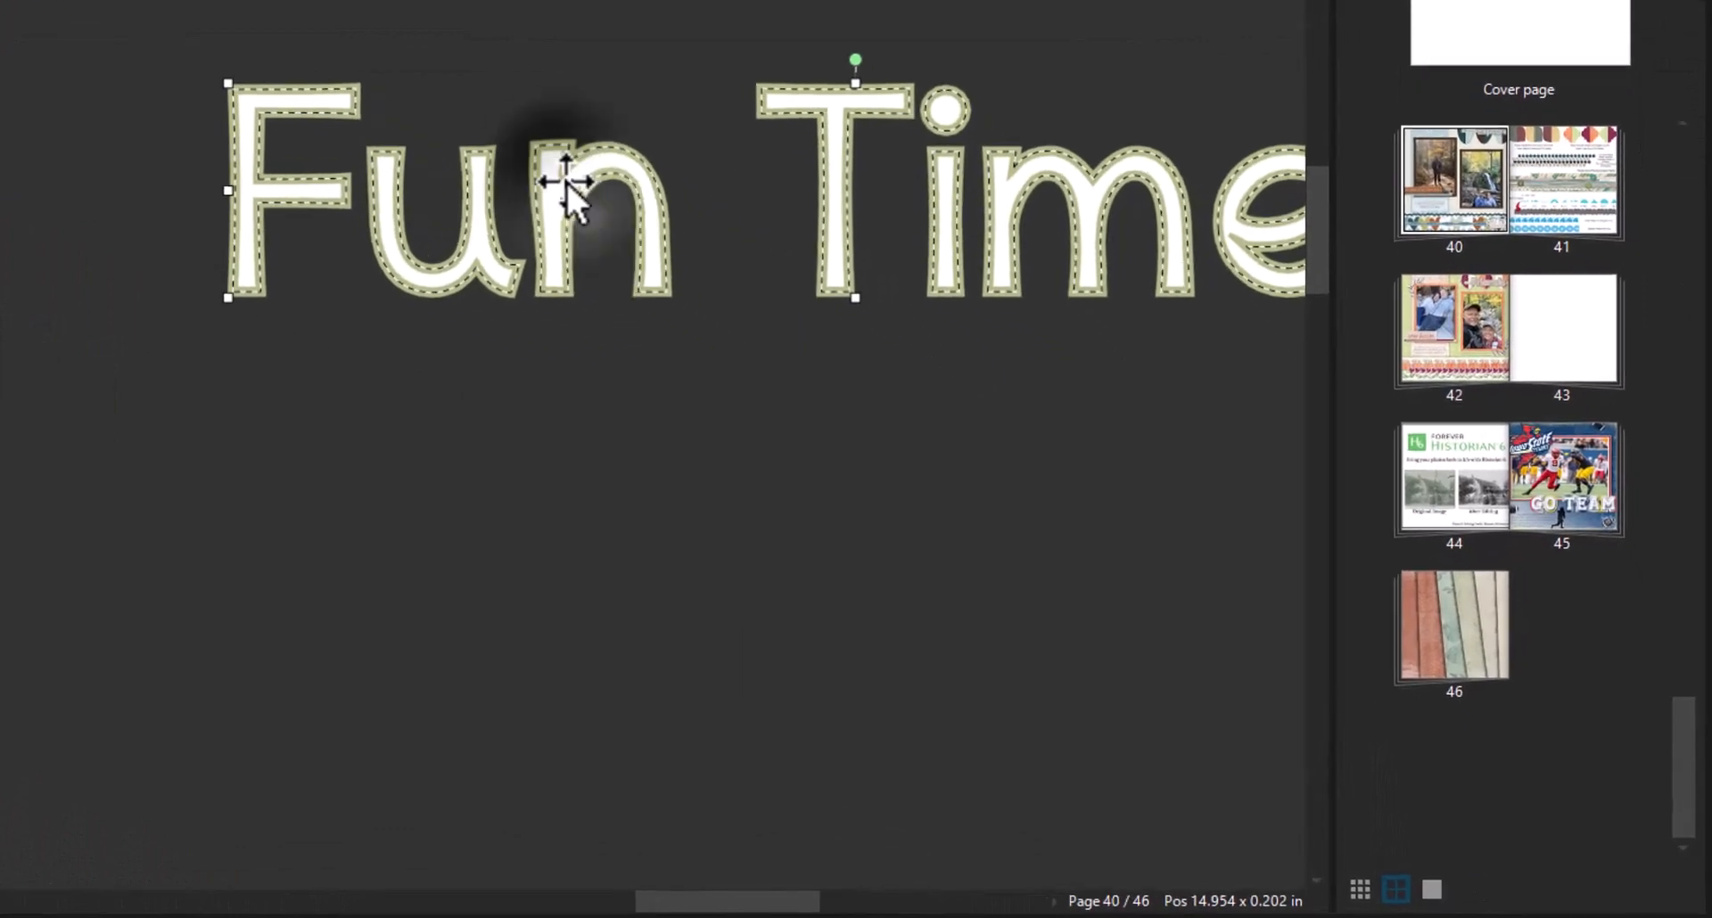
right_click(566, 181)
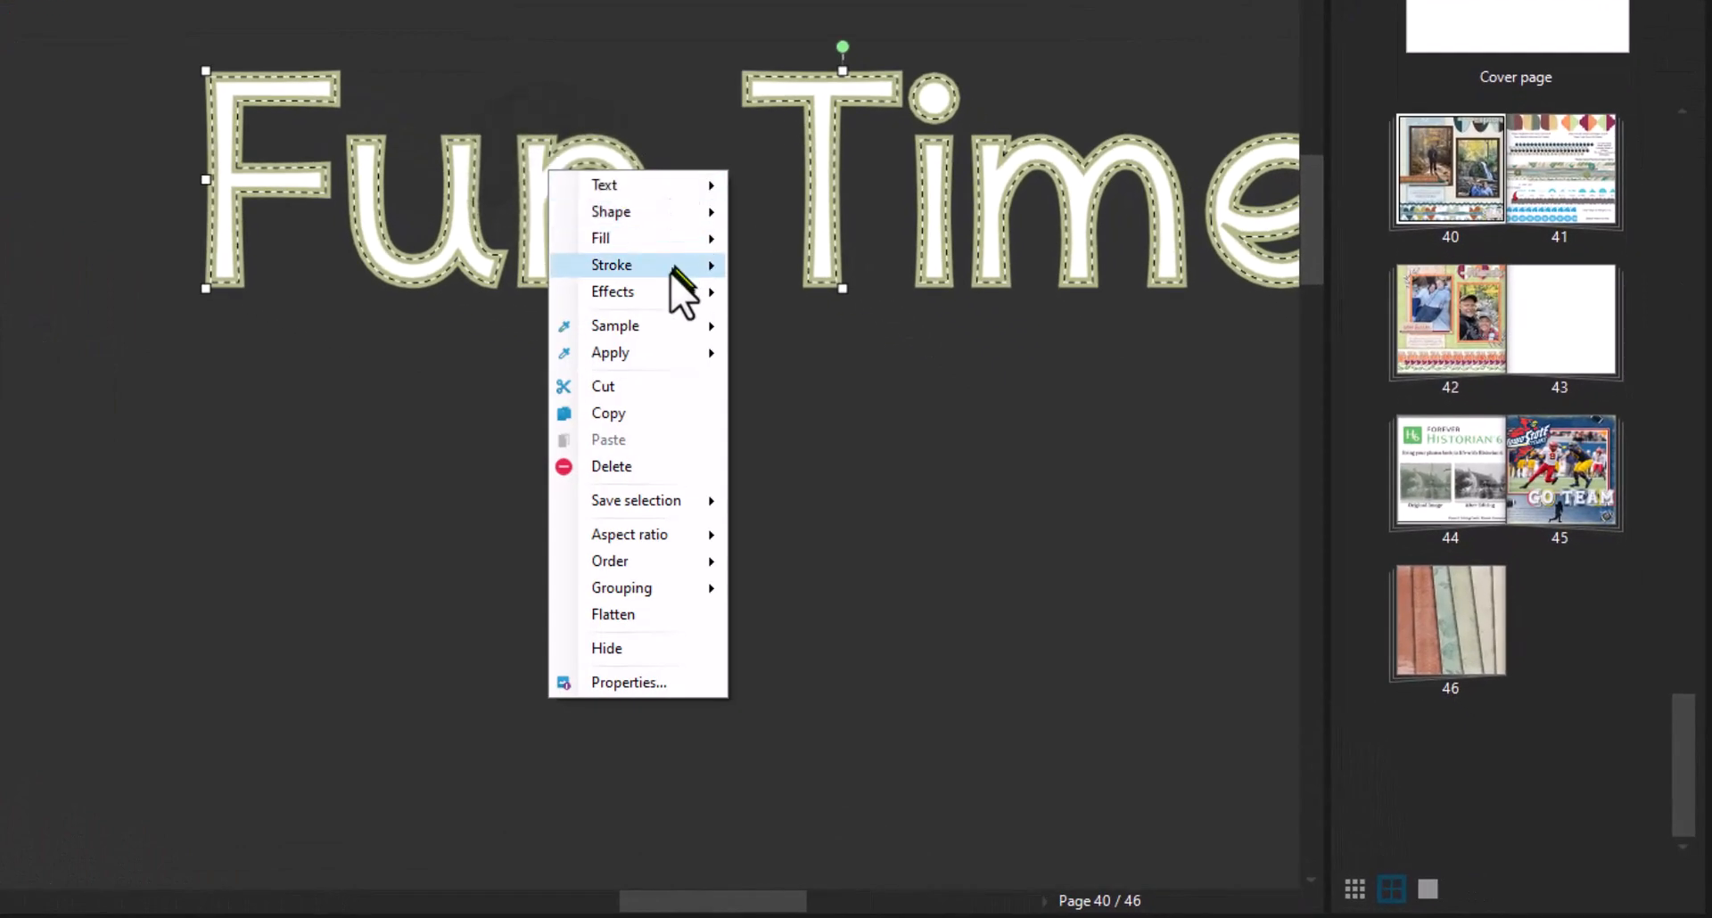
mouse_move(686, 280)
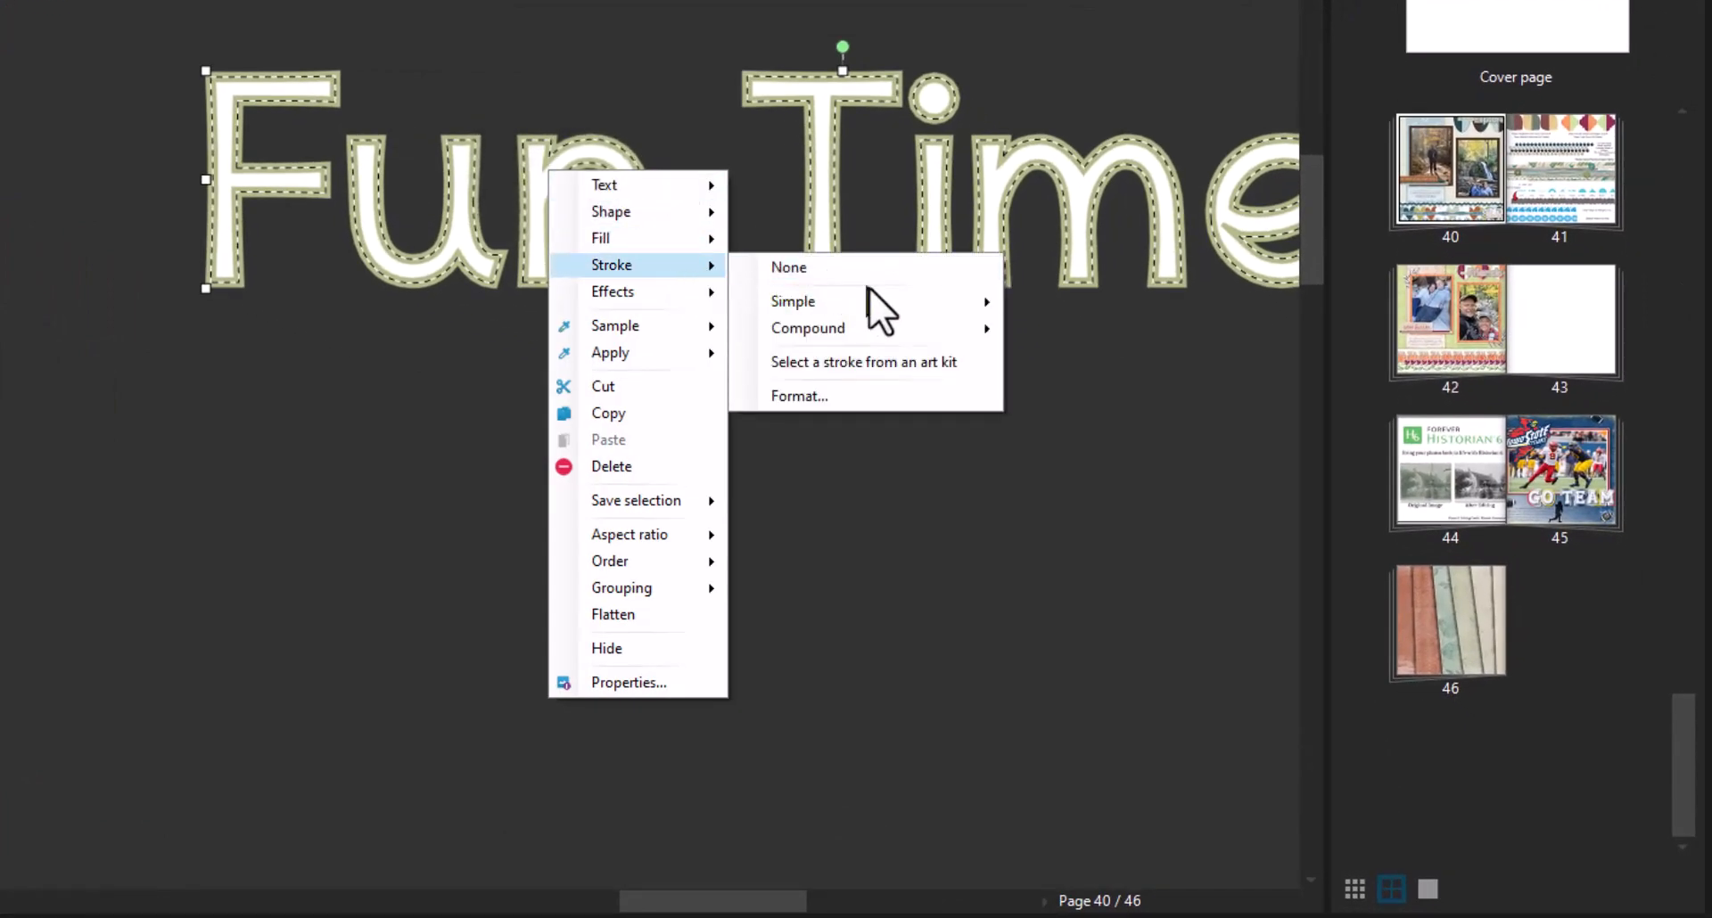
left_click(818, 397)
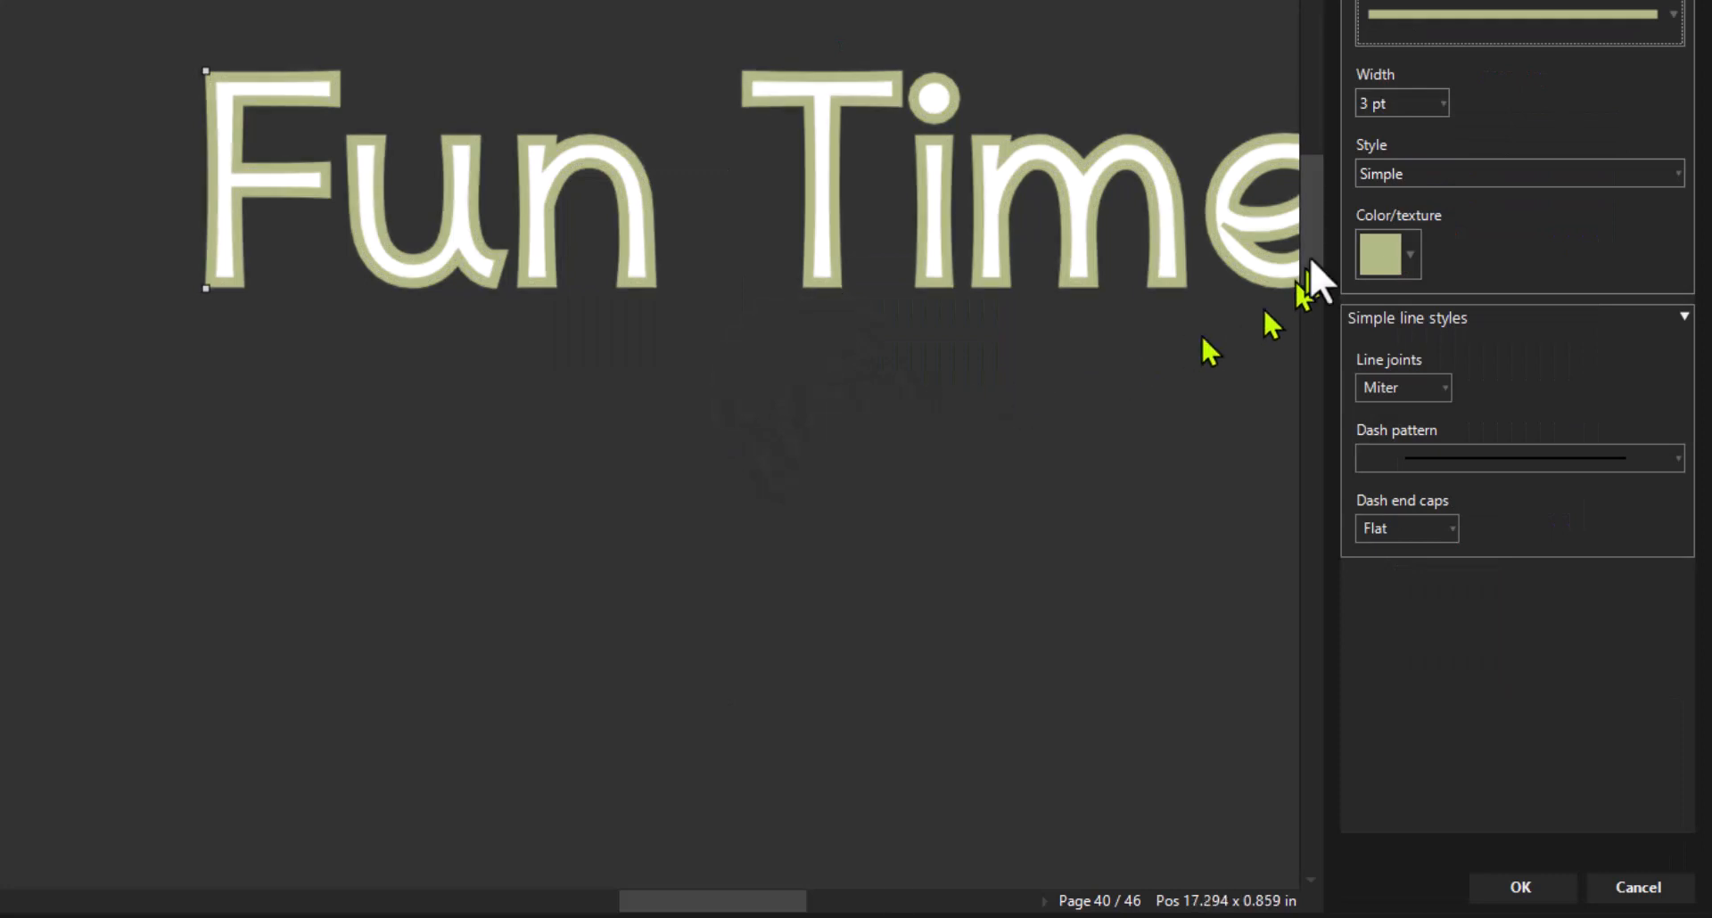
left_click(1440, 387)
left_click(1384, 450)
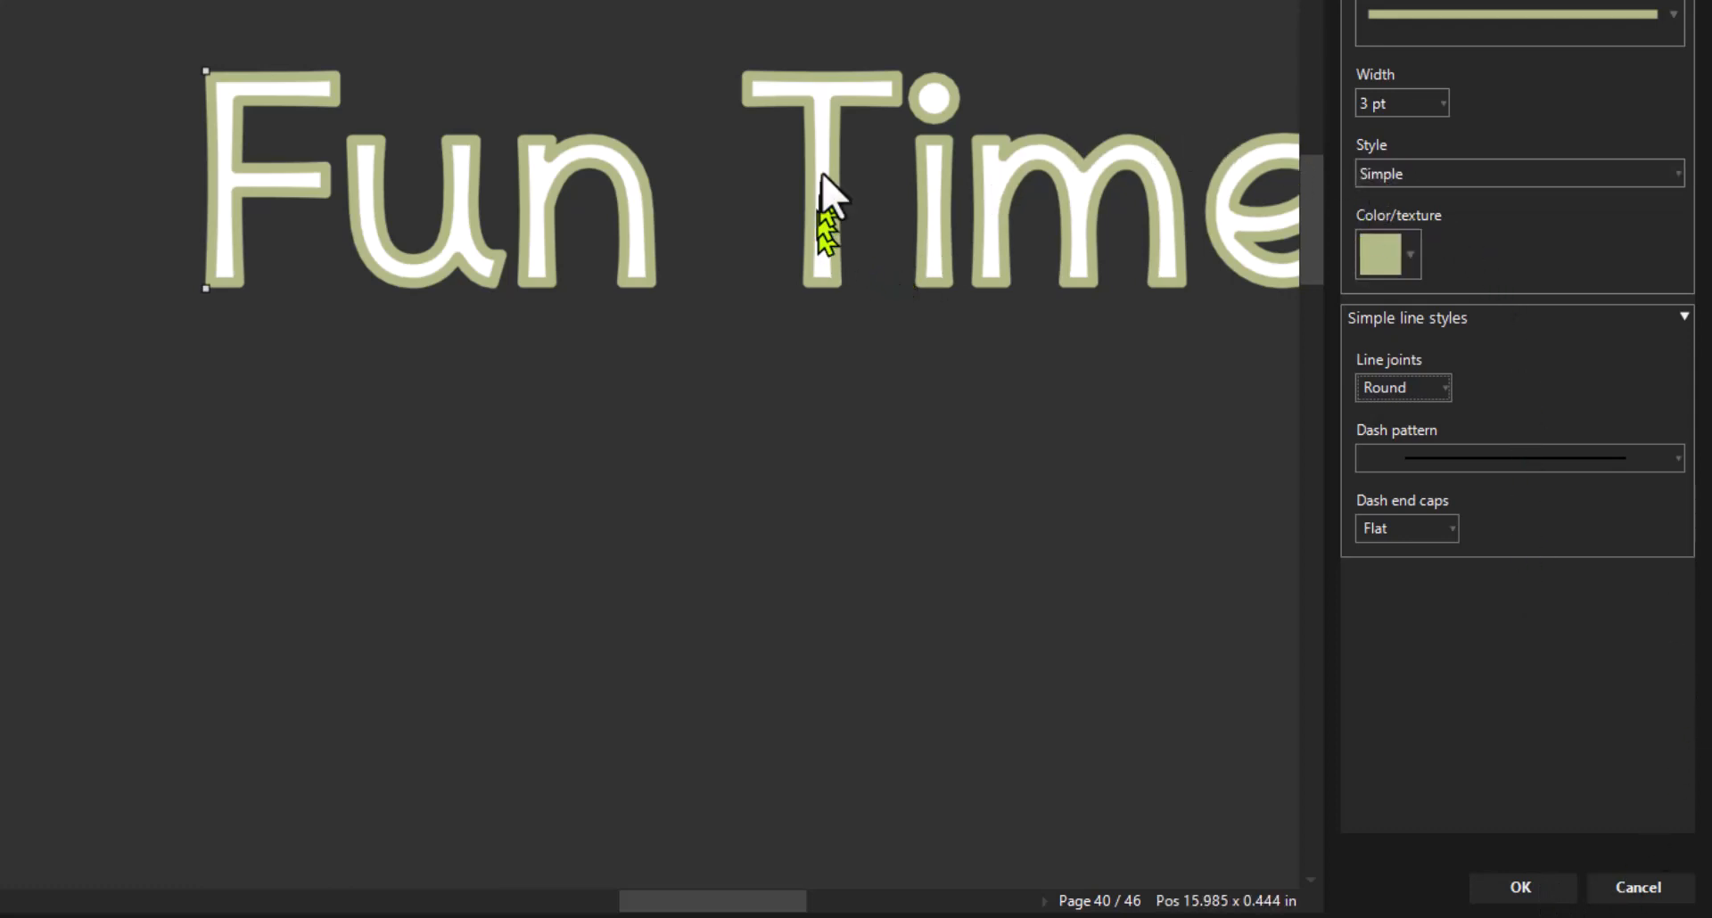
left_click(1439, 105)
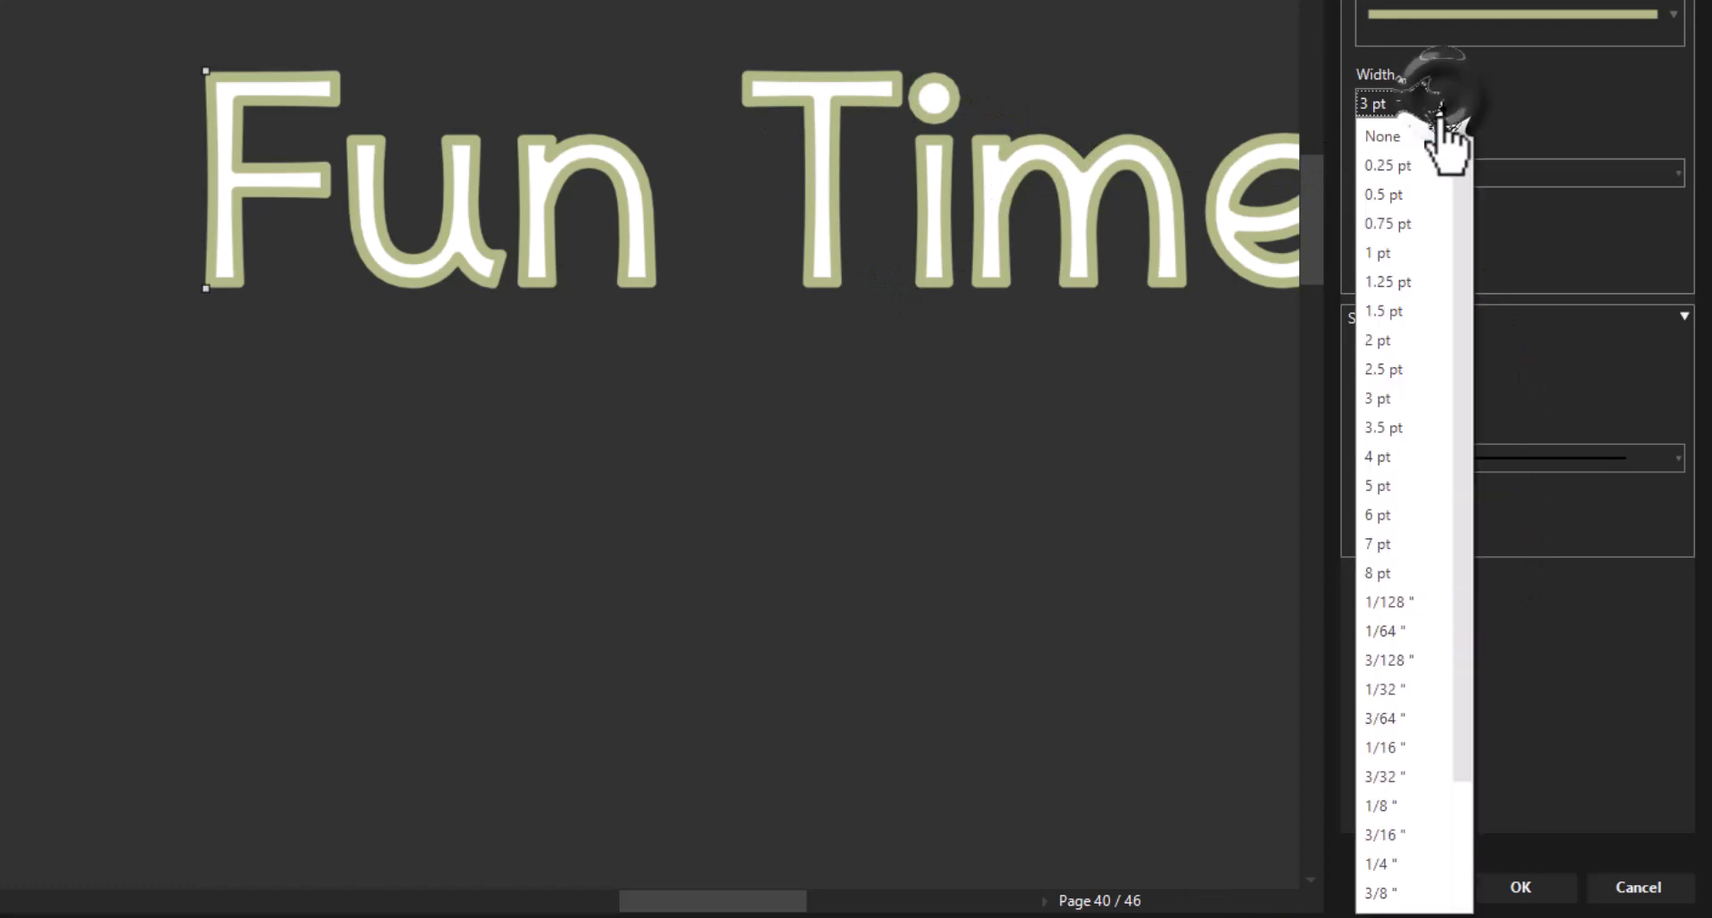
left_click(1396, 343)
left_click(1490, 887)
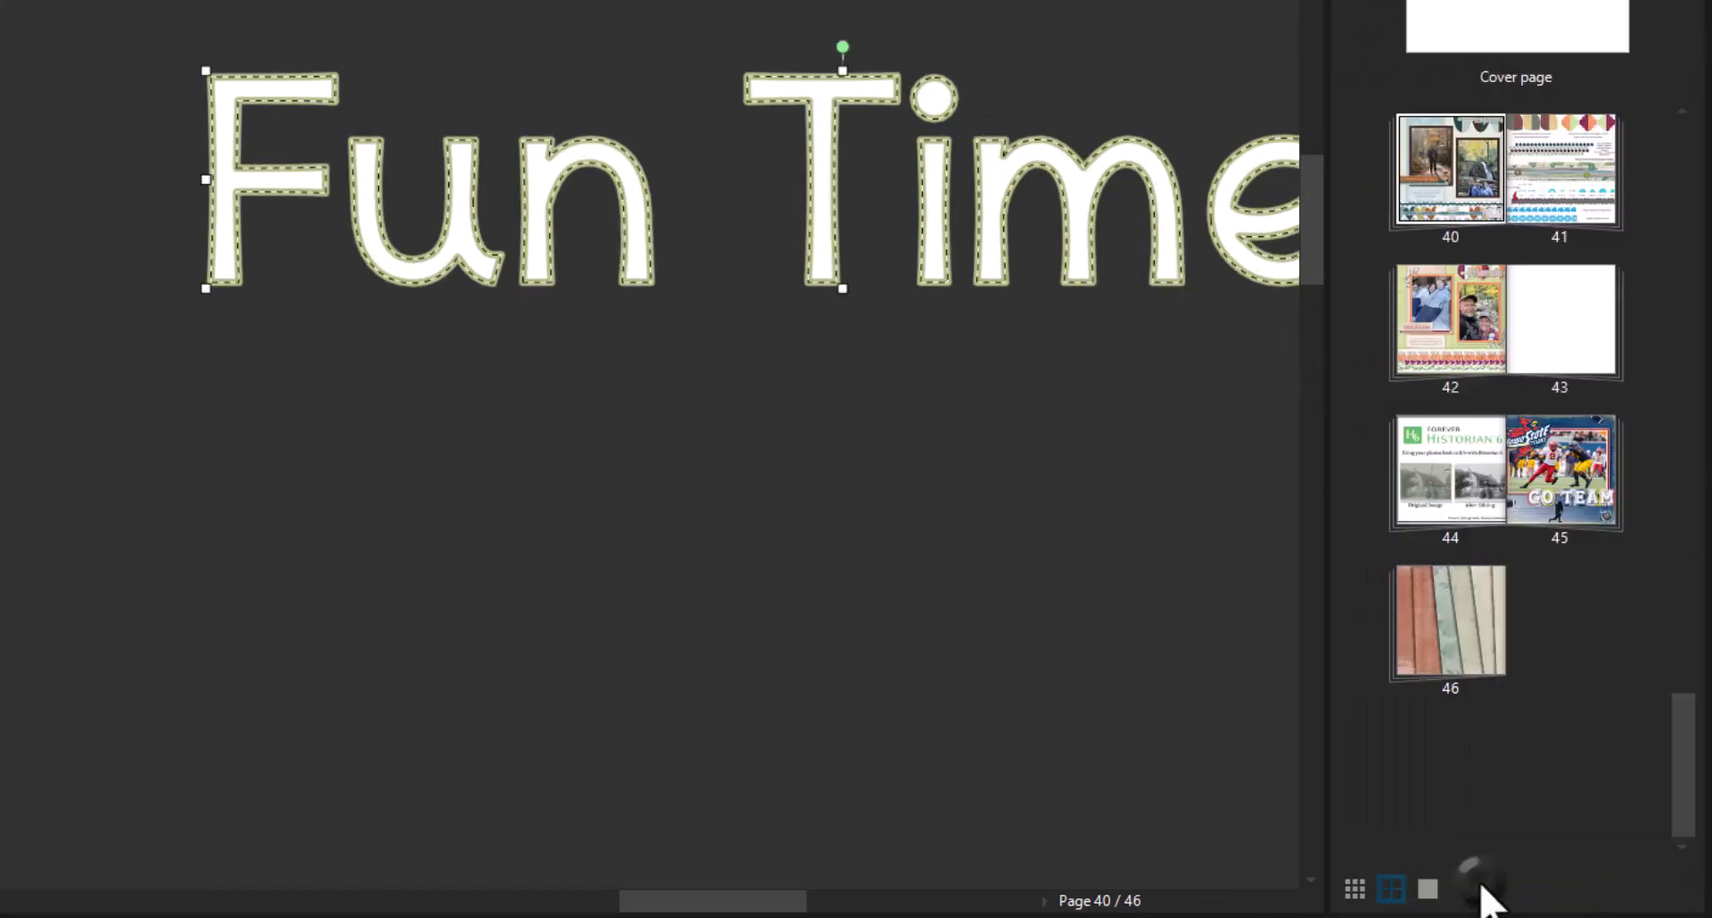
Start adding a glow to the Fun Times title and set the glow colour to white
left_click_drag(673, 902, 734, 909)
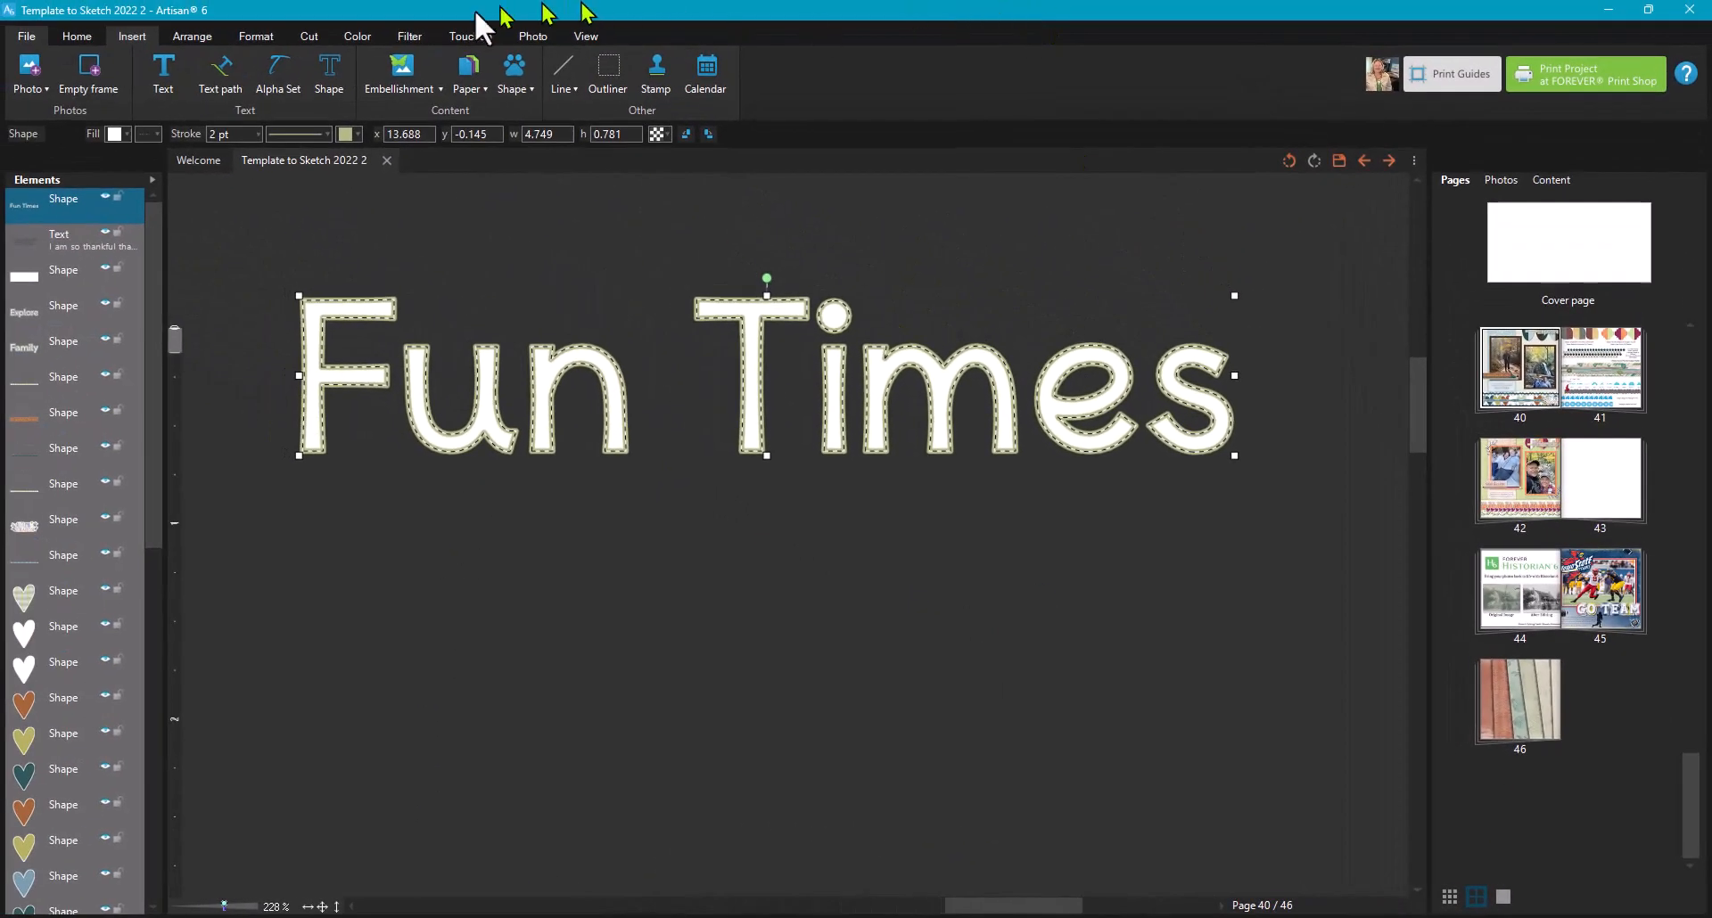
left_click(256, 38)
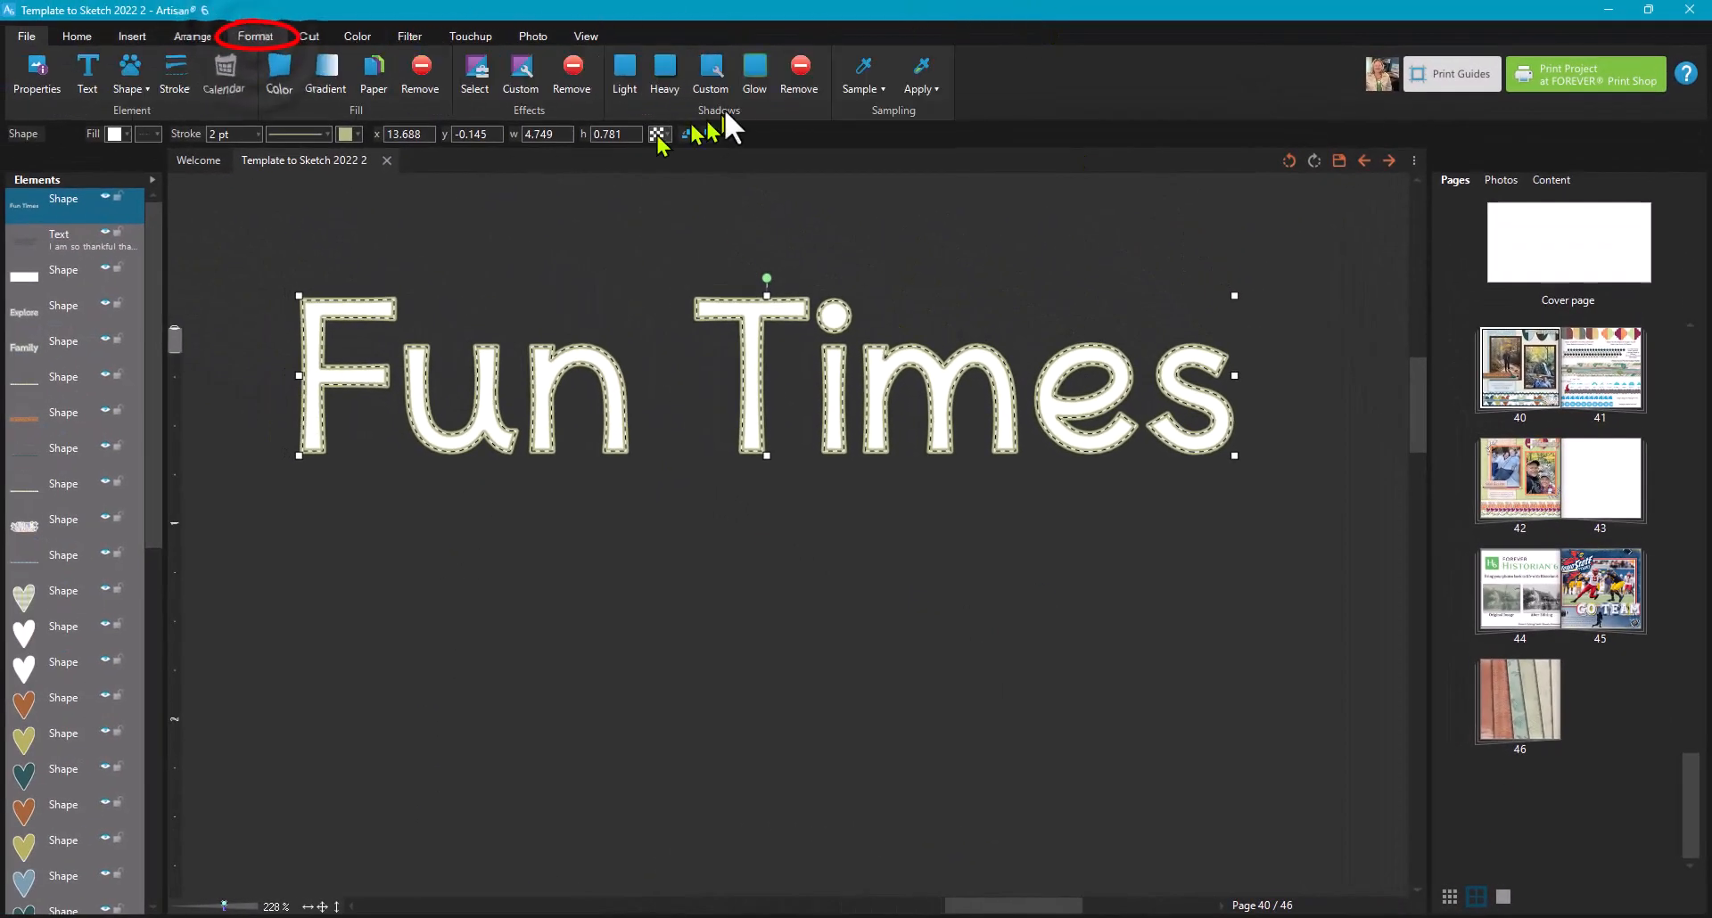
left_click(758, 70)
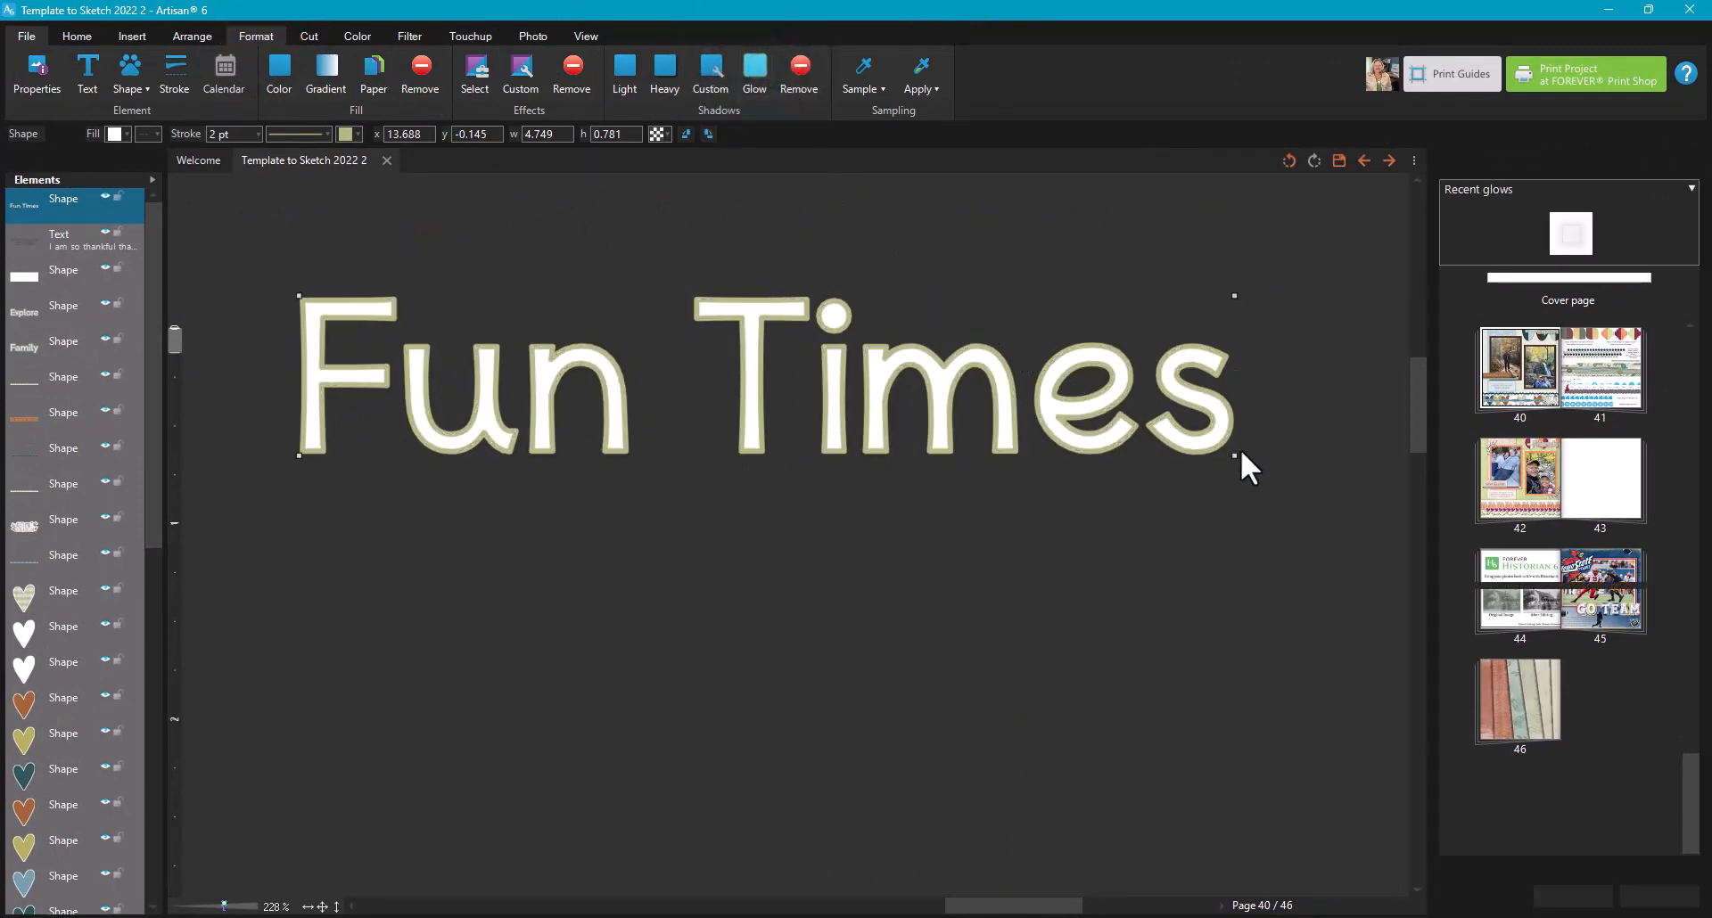
left_click_drag(1031, 907, 929, 910)
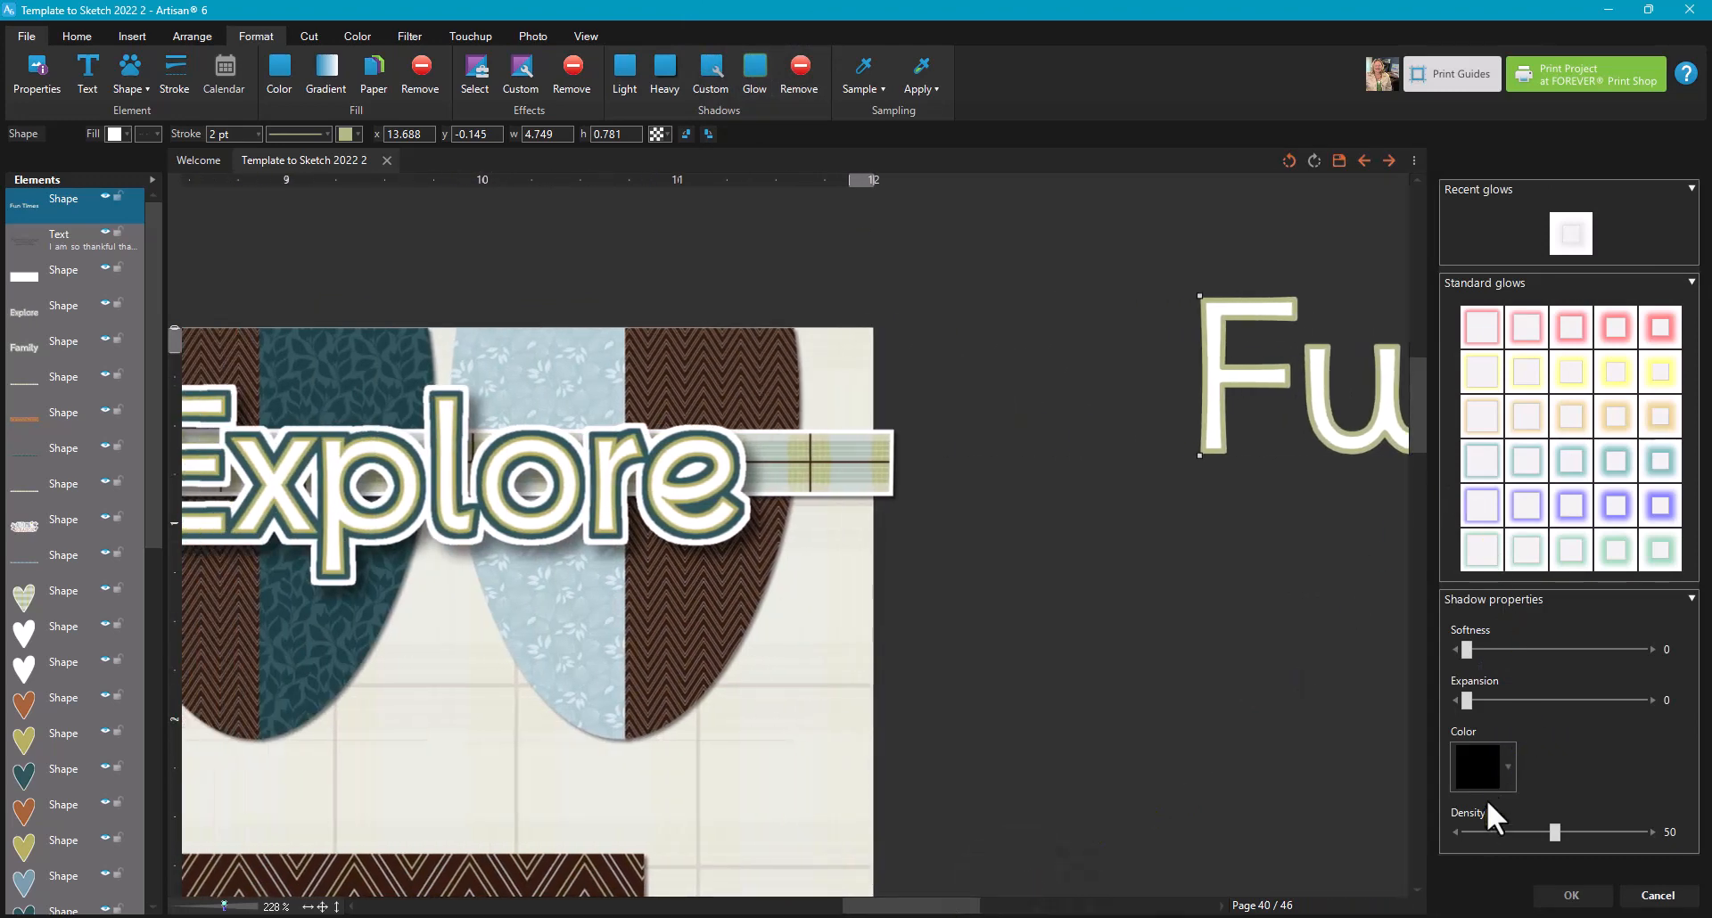
left_click_drag(945, 906, 981, 907)
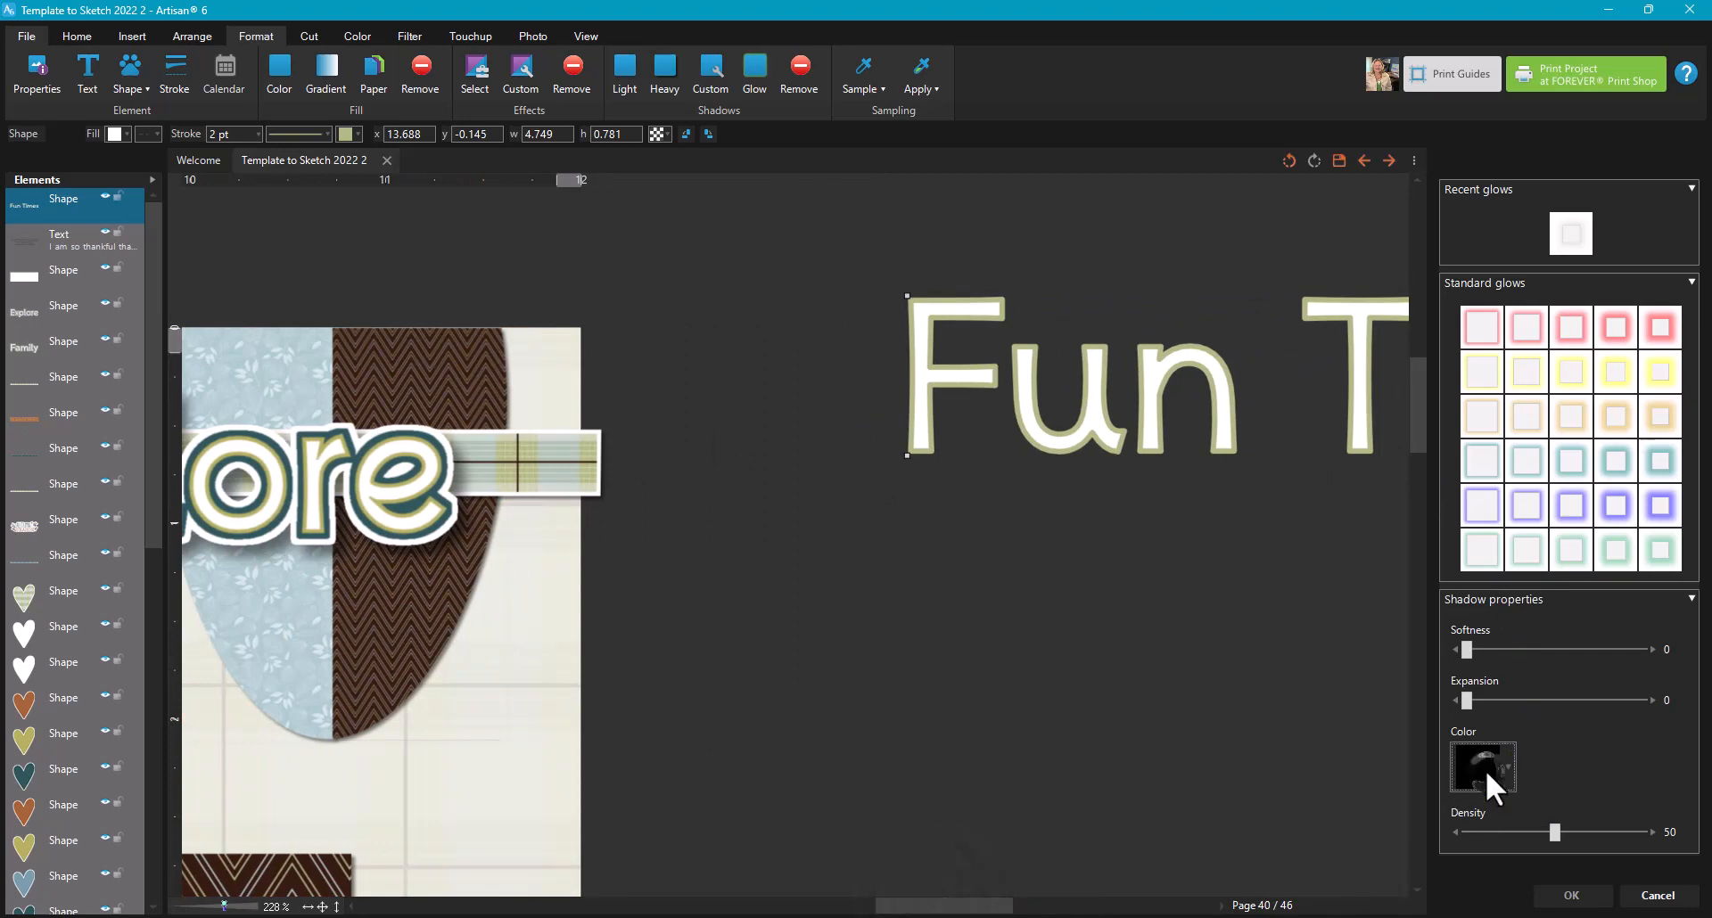
left_click(1486, 768)
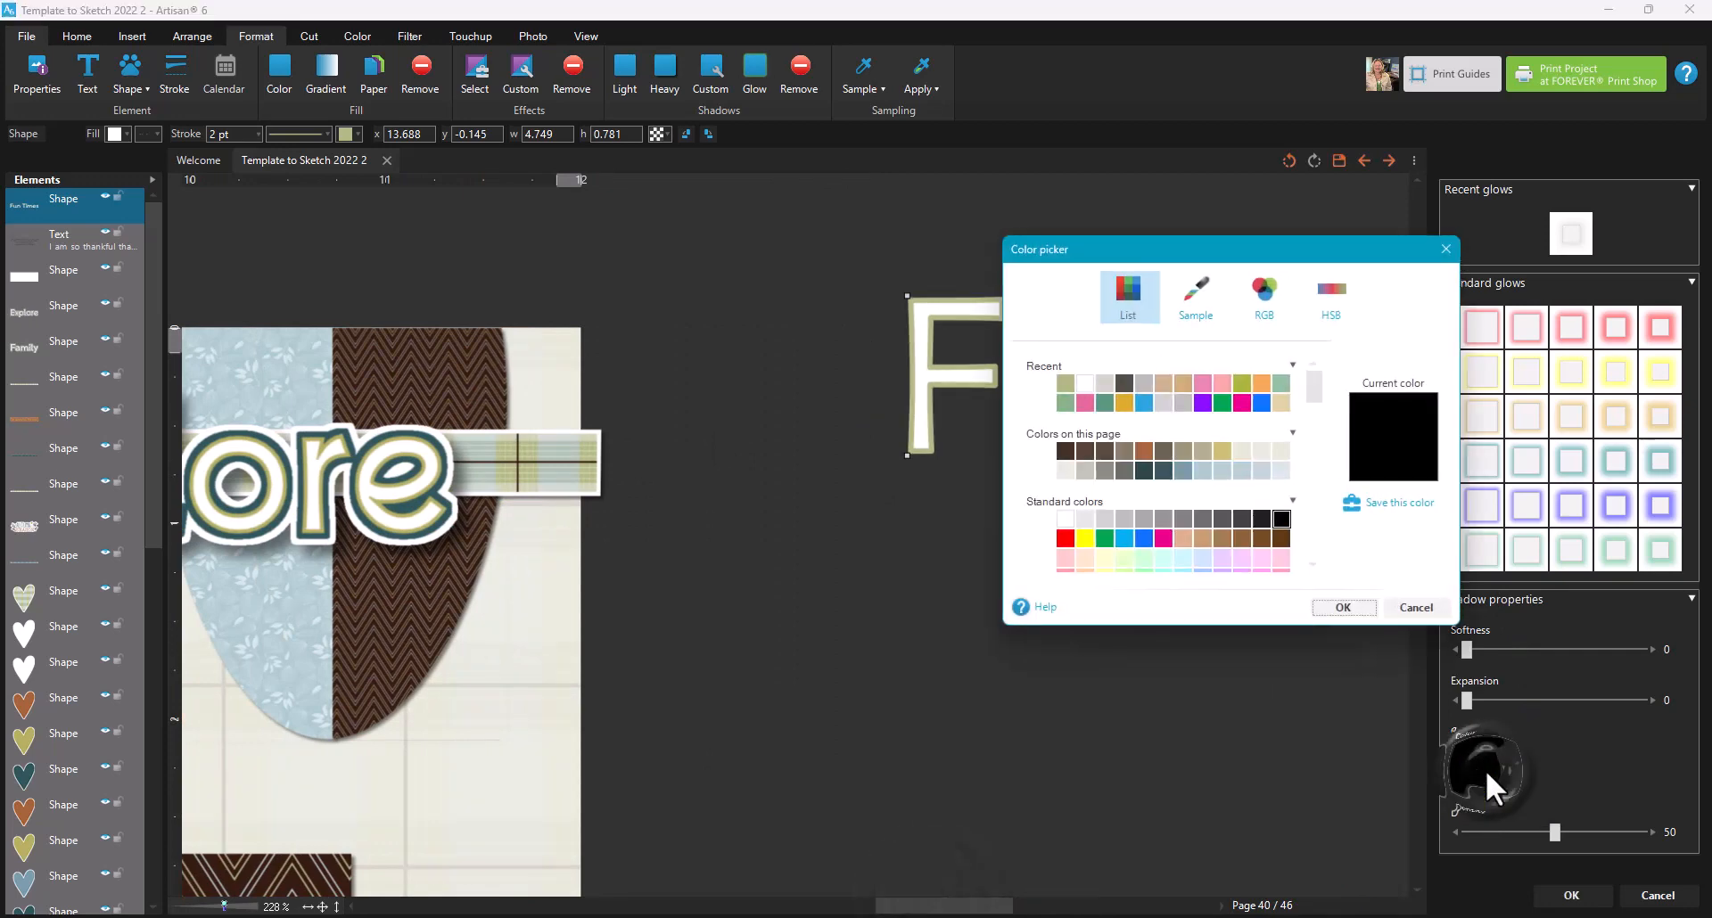
left_click(1064, 519)
left_click(1342, 607)
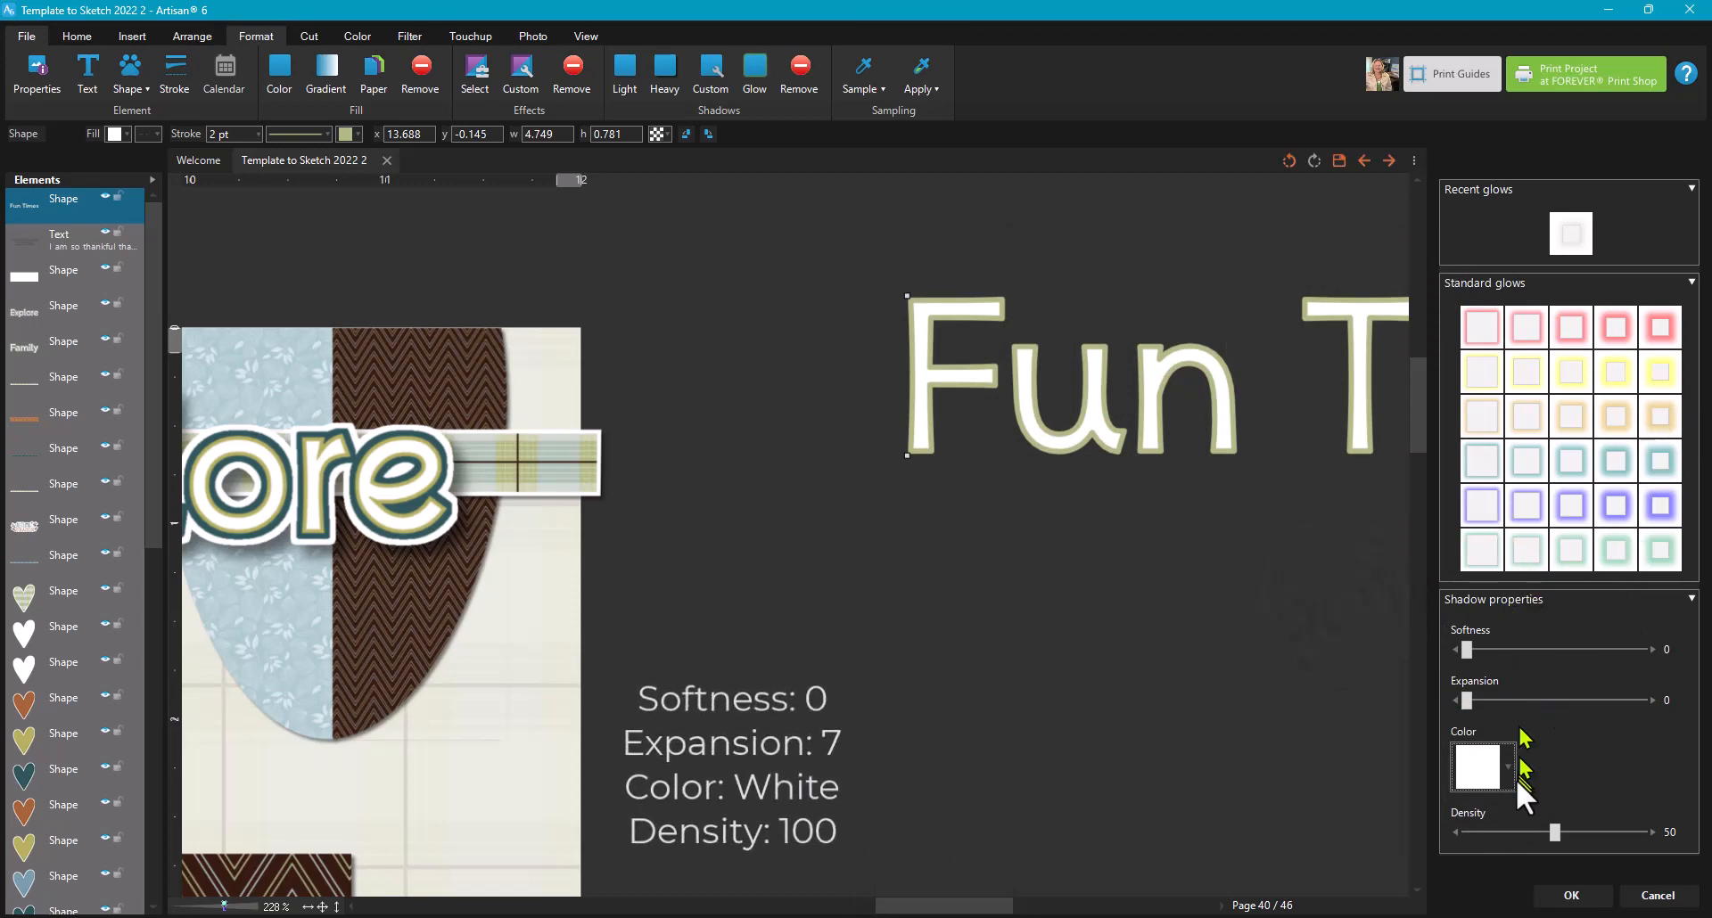
Set the white glow's expansion to 21 and its density to 100
left_click(1666, 699)
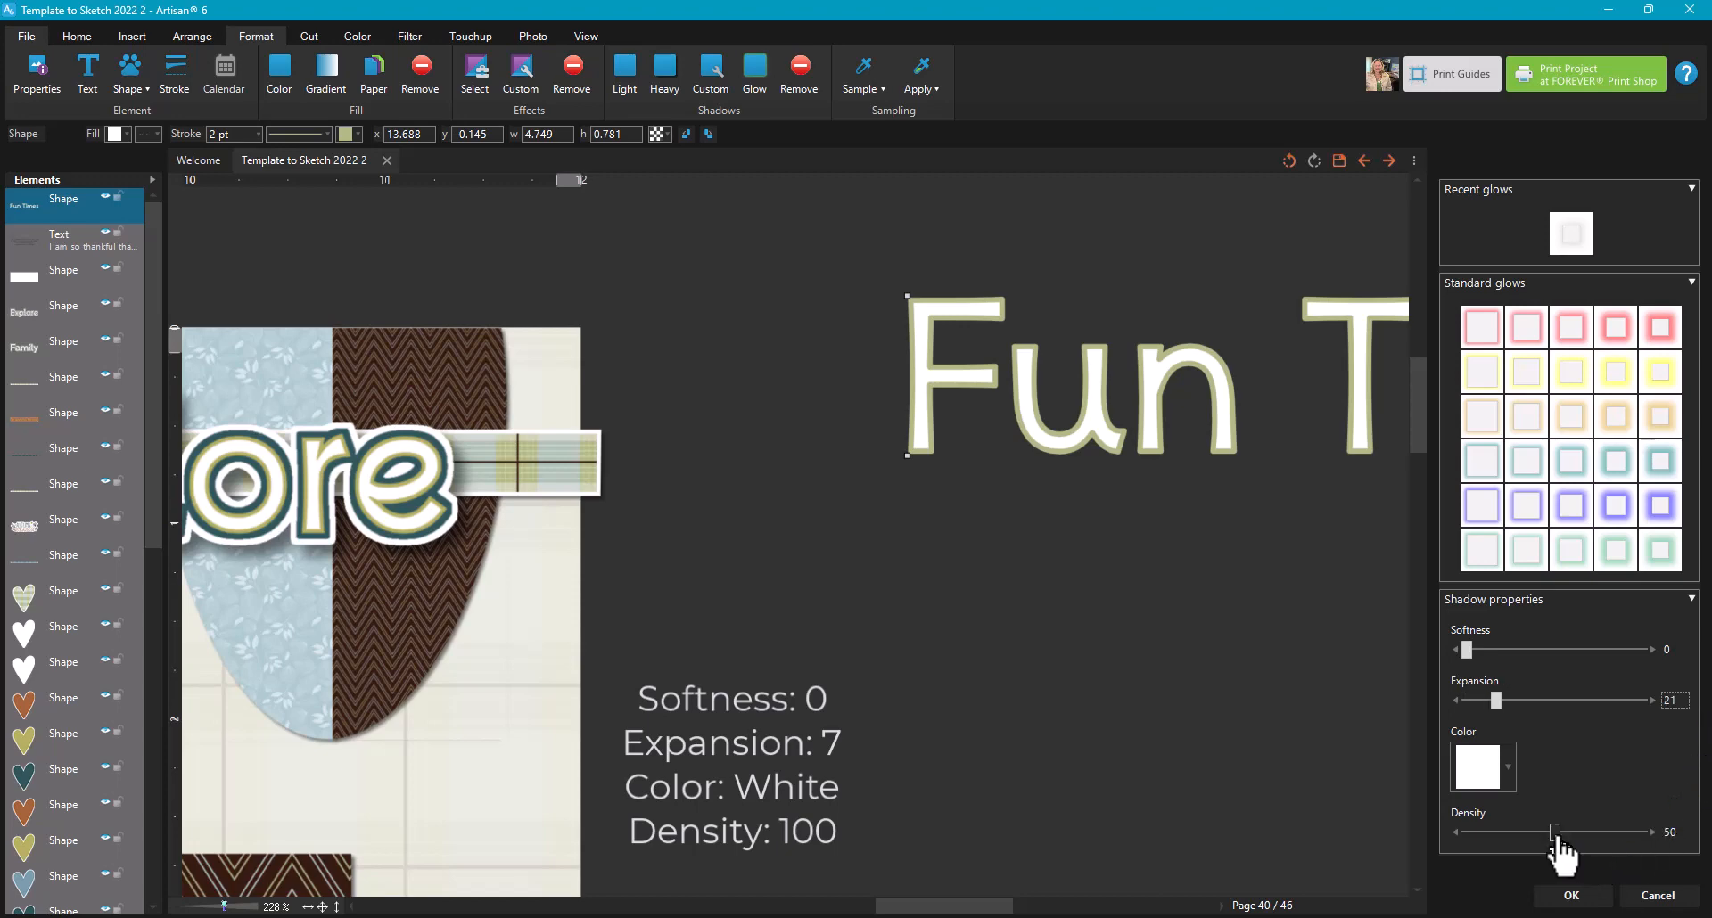
left_click_drag(1554, 832, 1645, 842)
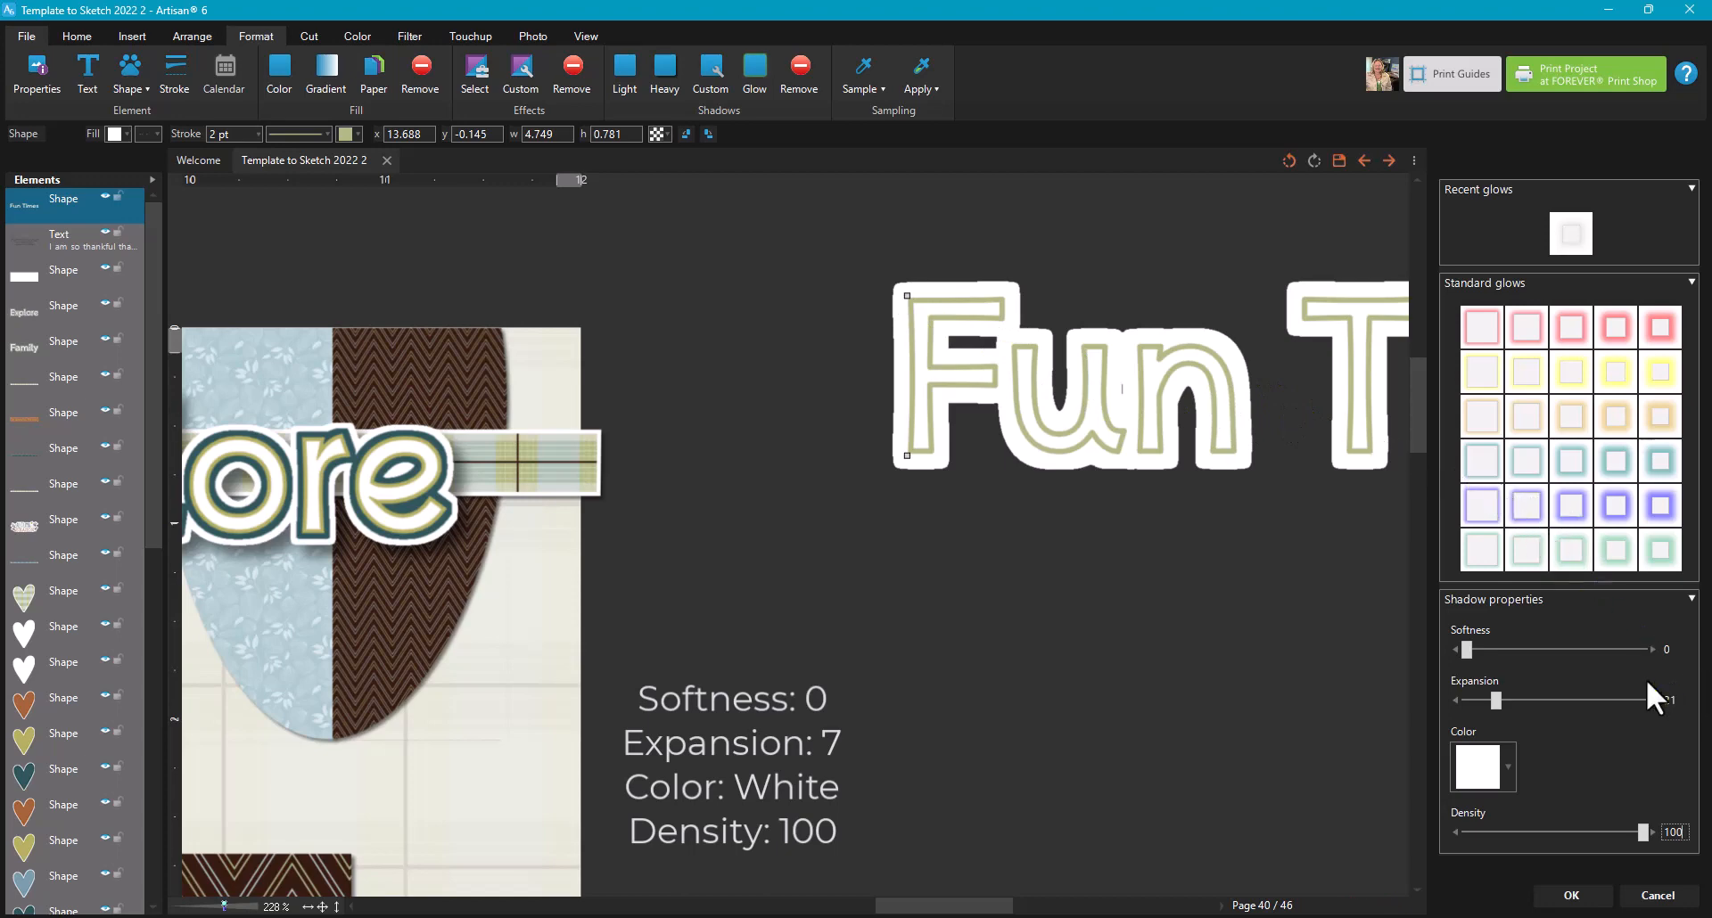
Try expansion values of 10 and 5 for the white glow on the Fun Times title
left_click(1662, 701)
type("1")
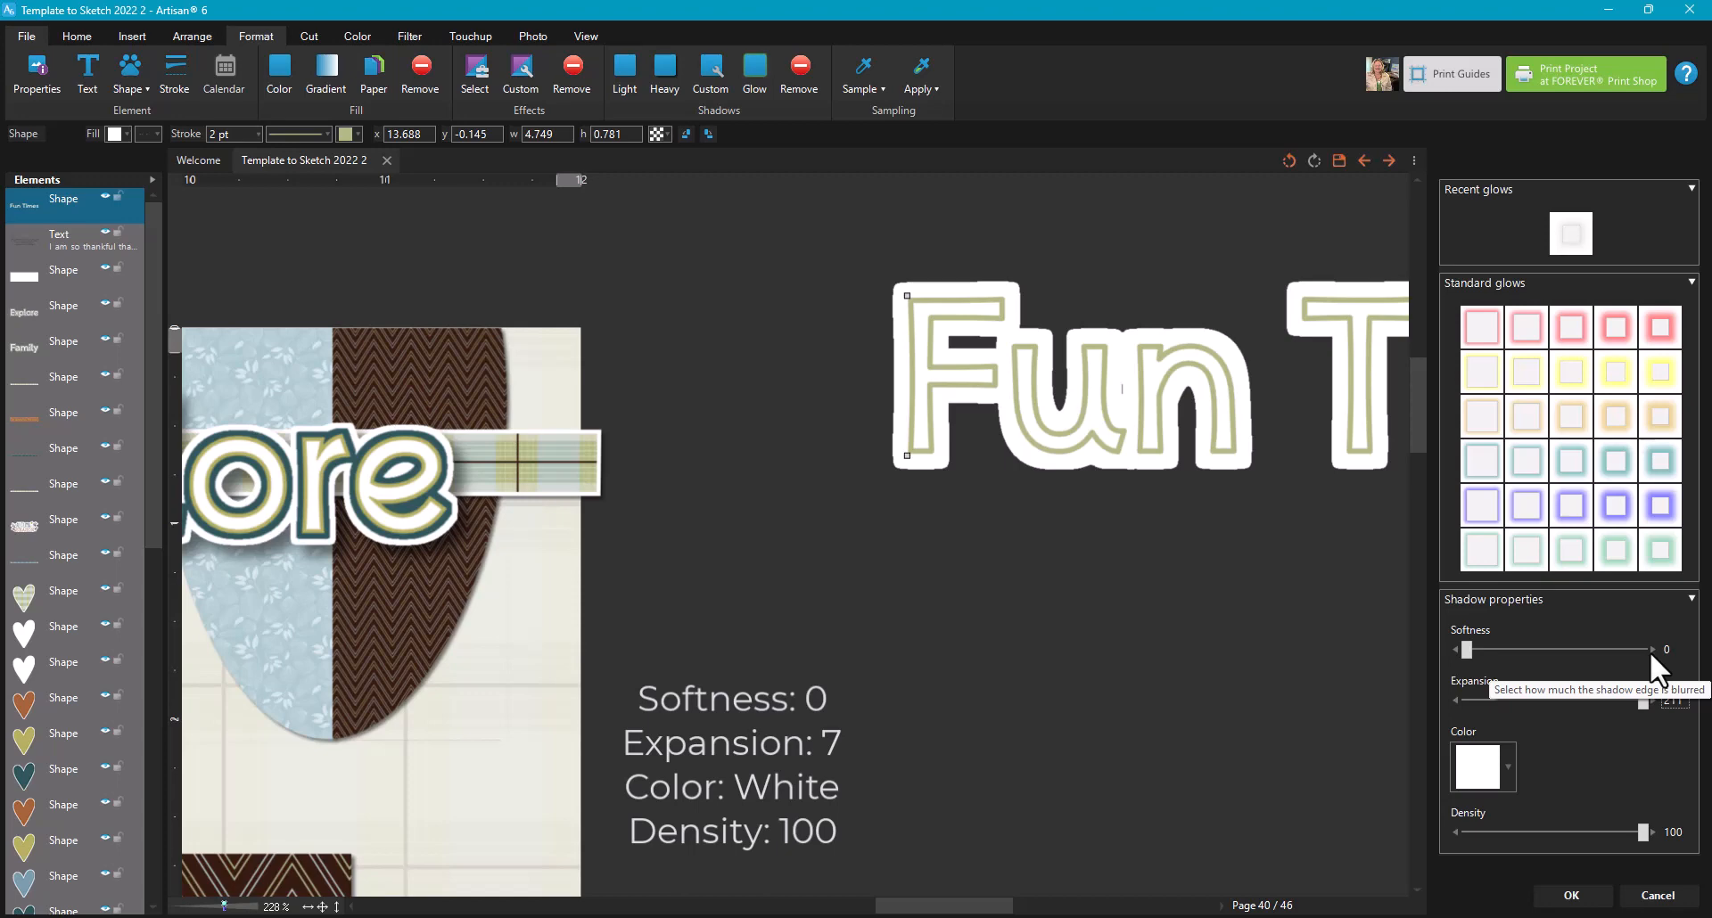
key("BackSpace")
key("BackSpace")
key("BackSpace")
type("10")
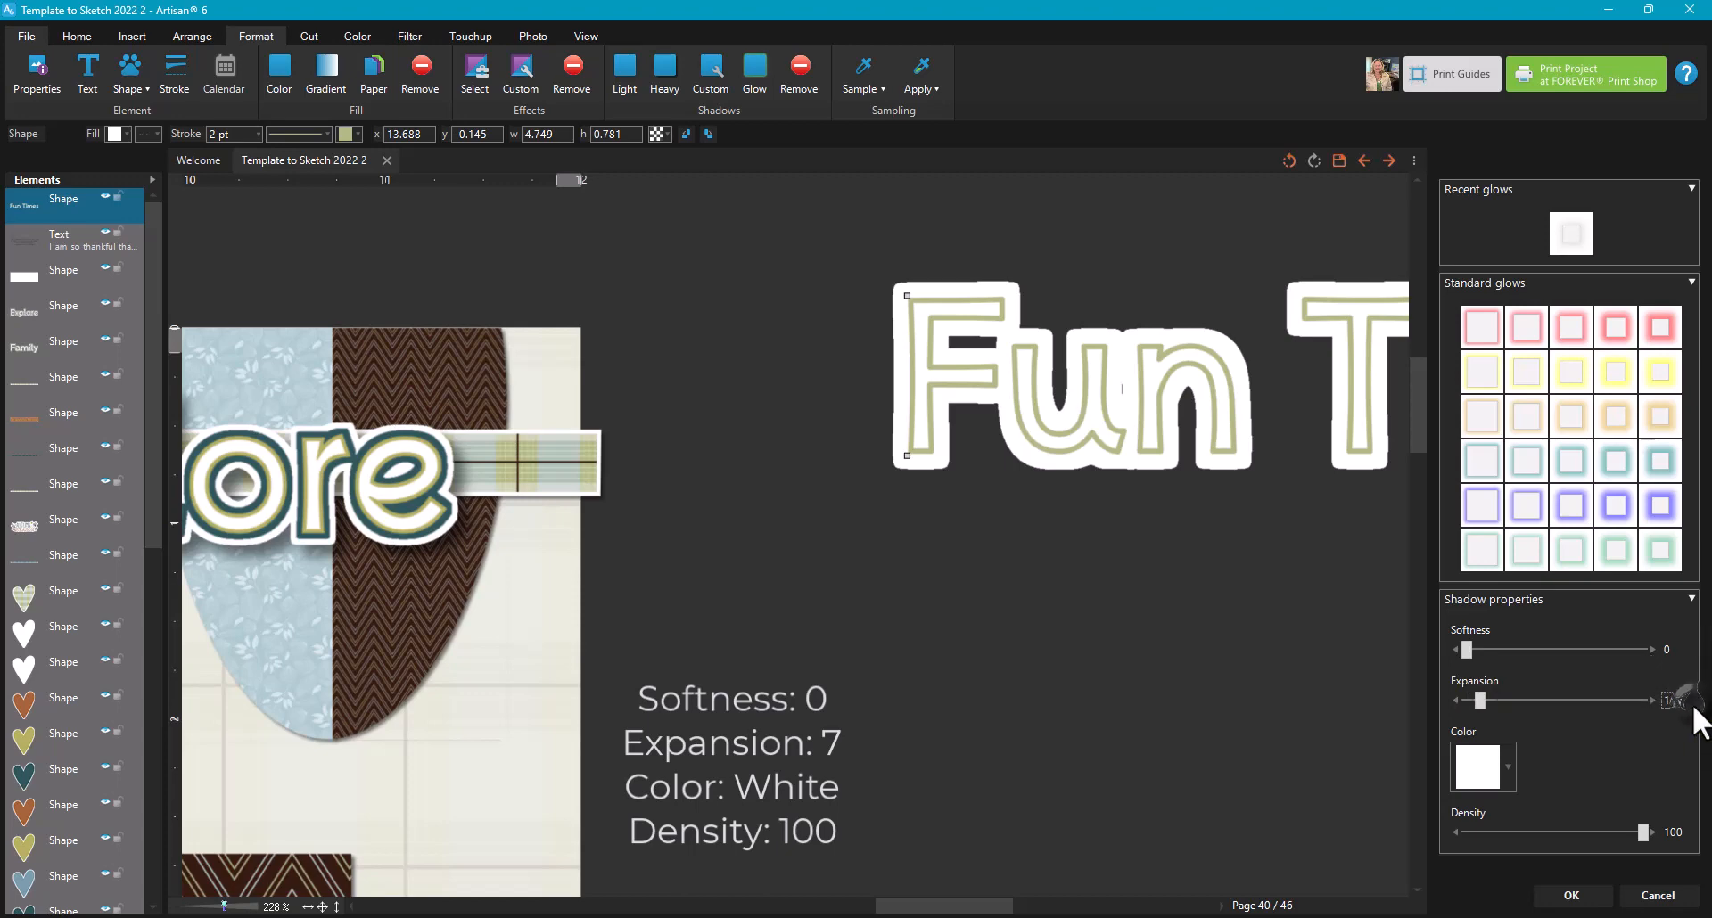
left_click(1664, 645)
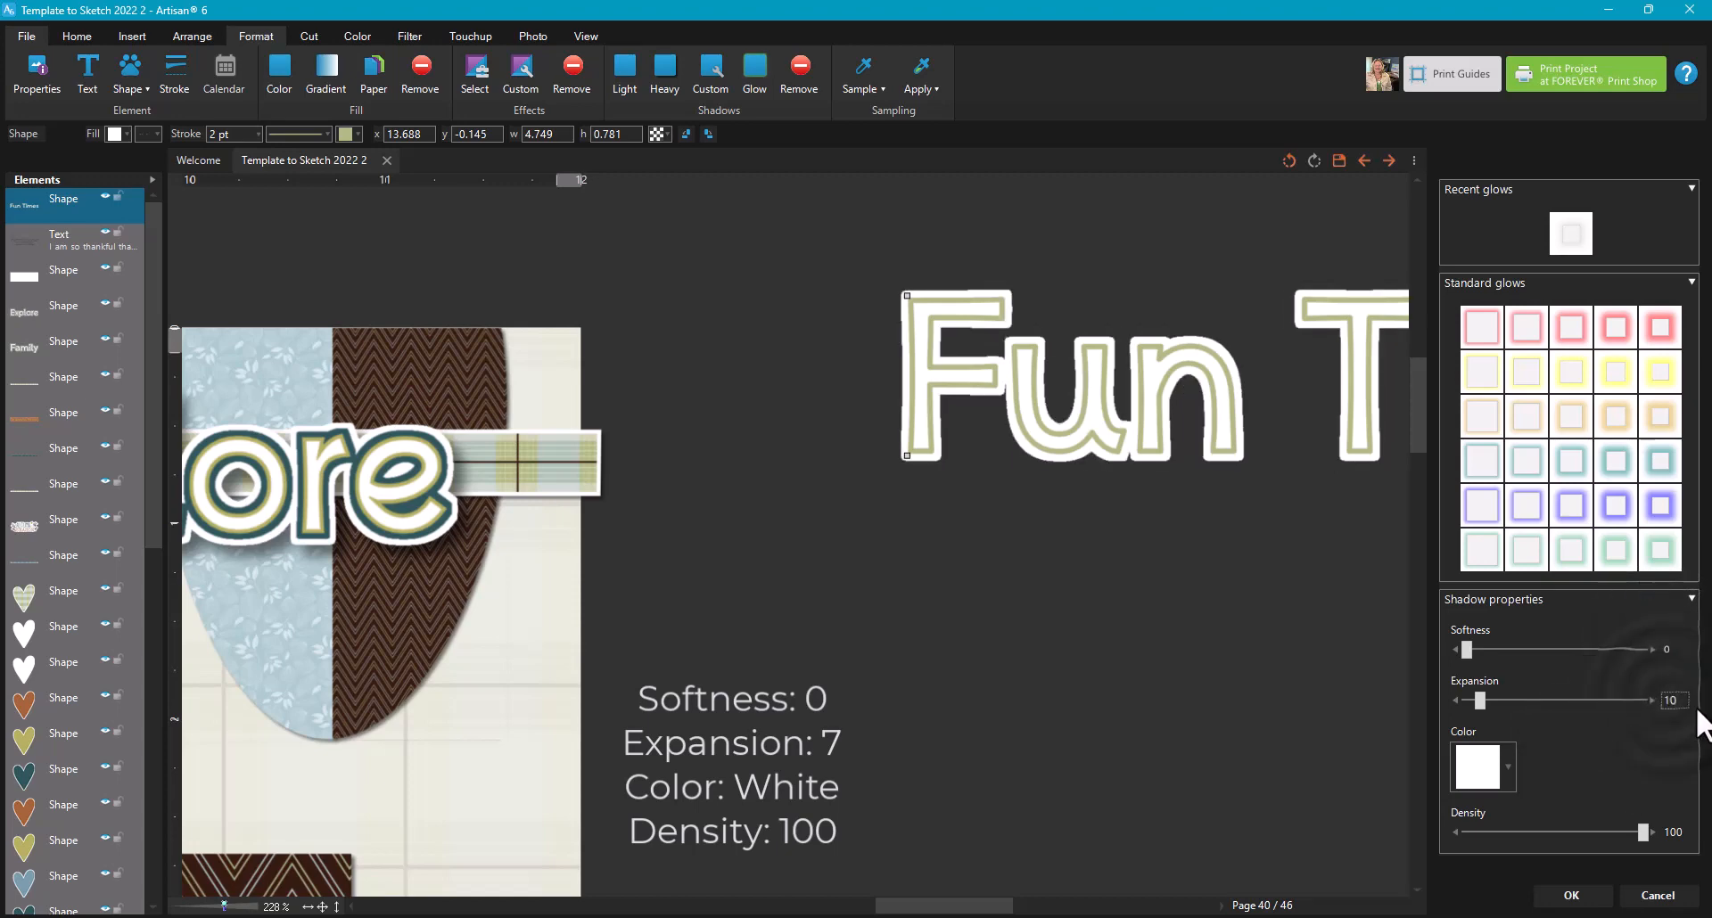
type("5")
left_click(1662, 645)
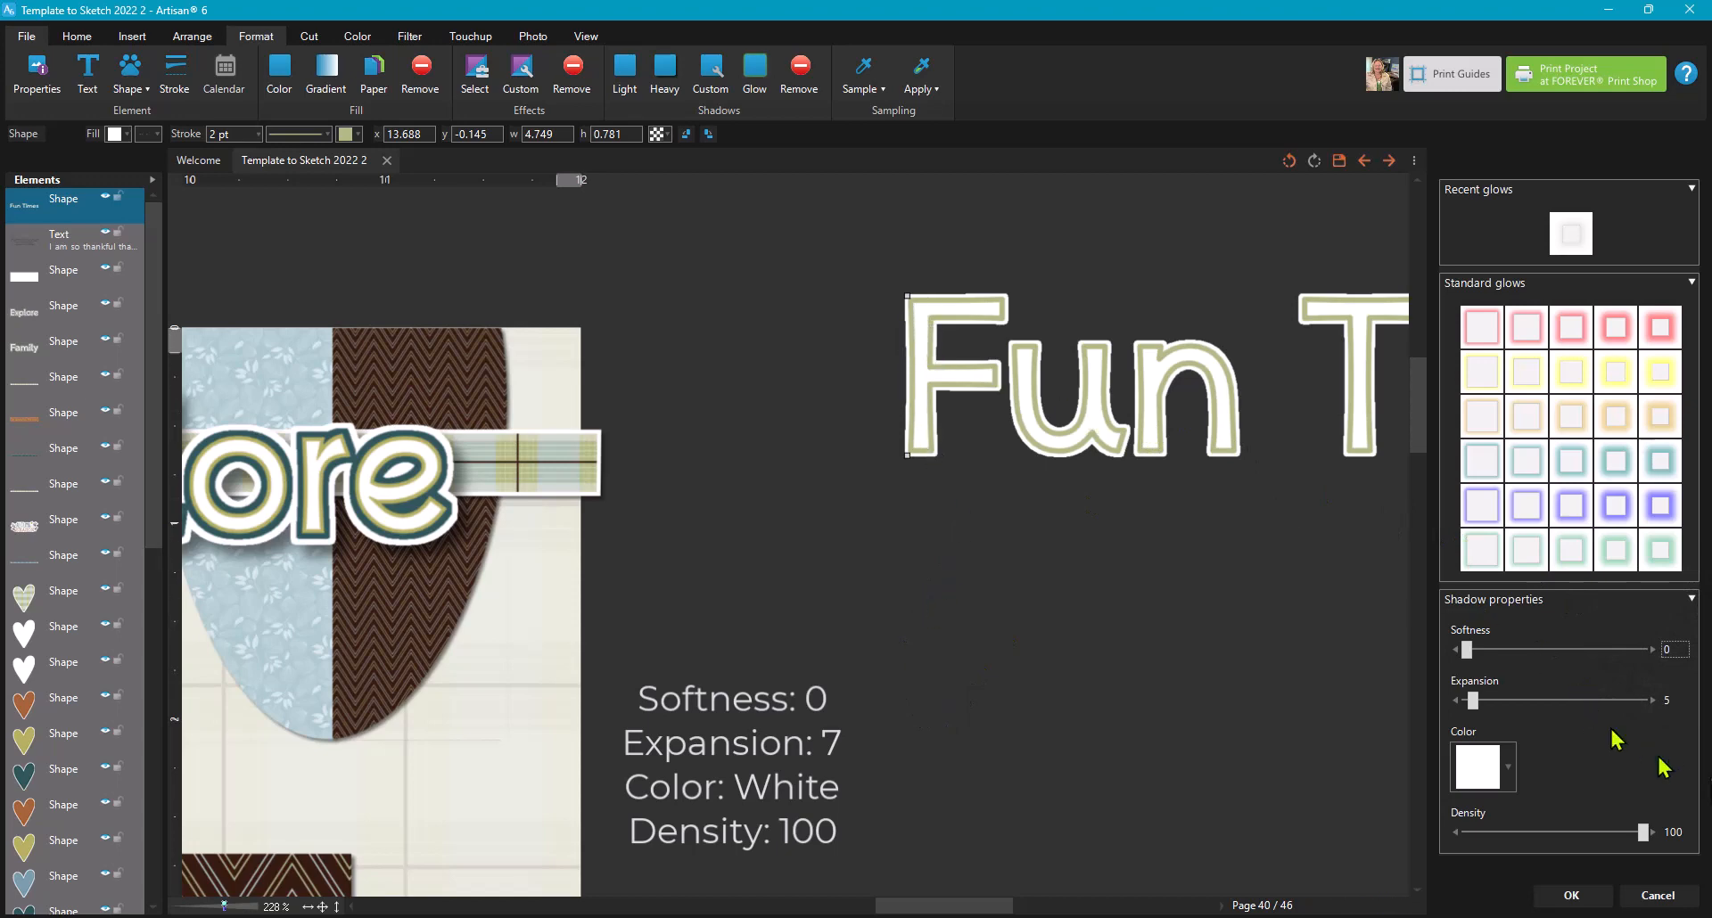
Set the white glow's expansion to 7 with softness 0 and apply it to the title
left_click(1666, 699)
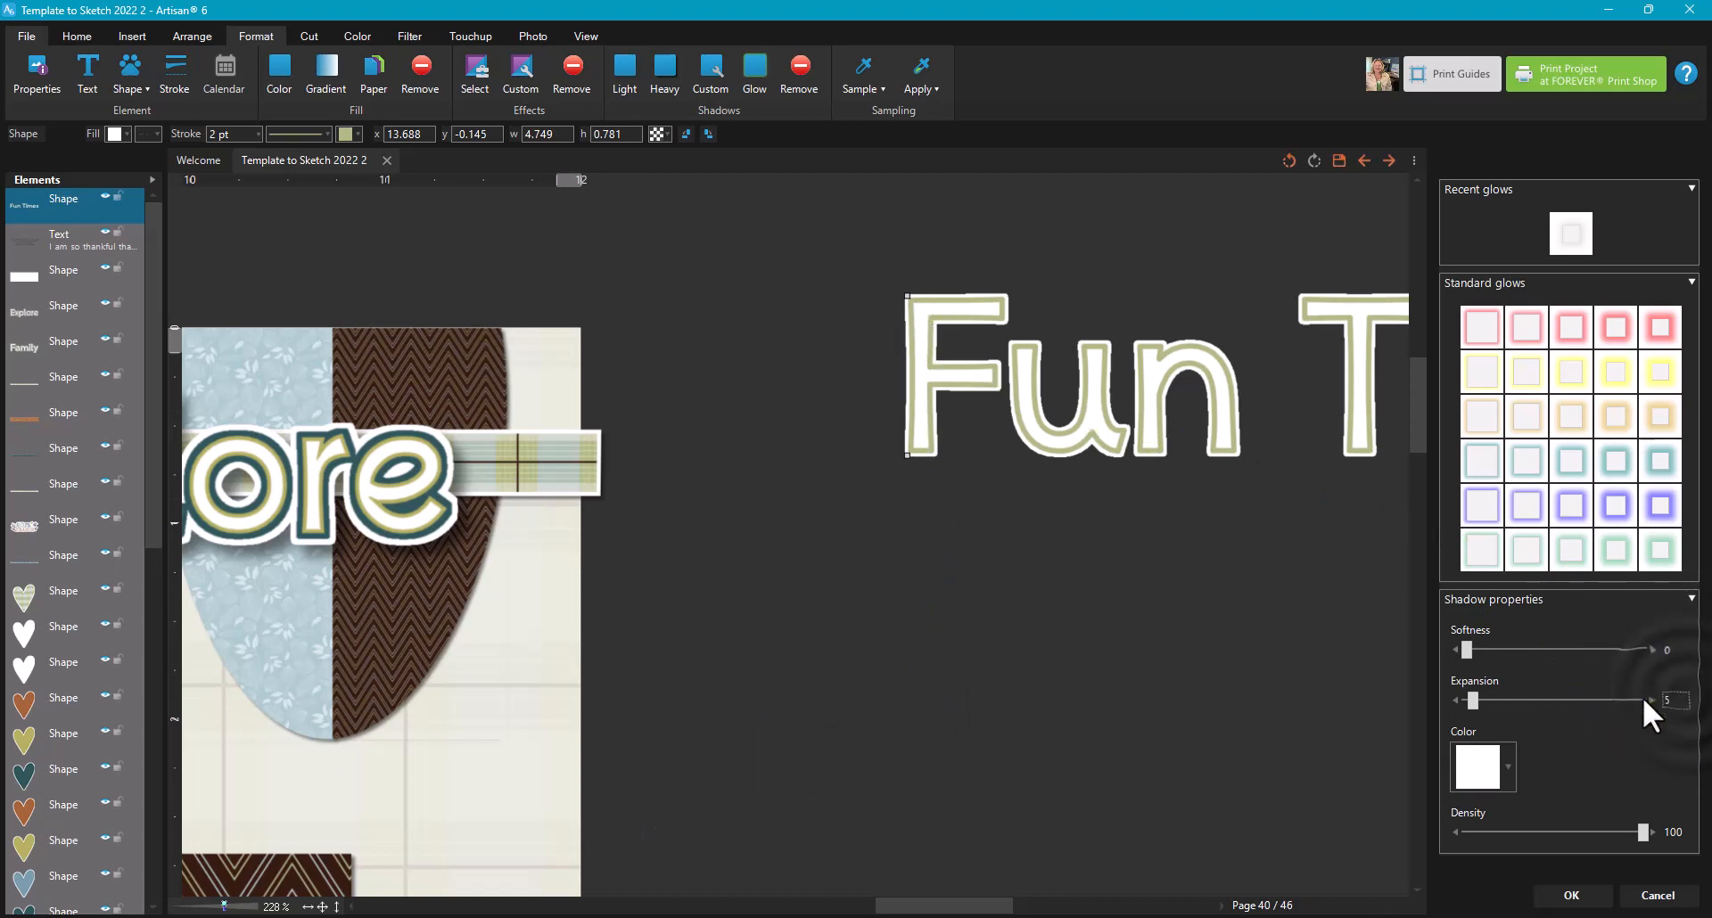
type("7")
left_click(1664, 649)
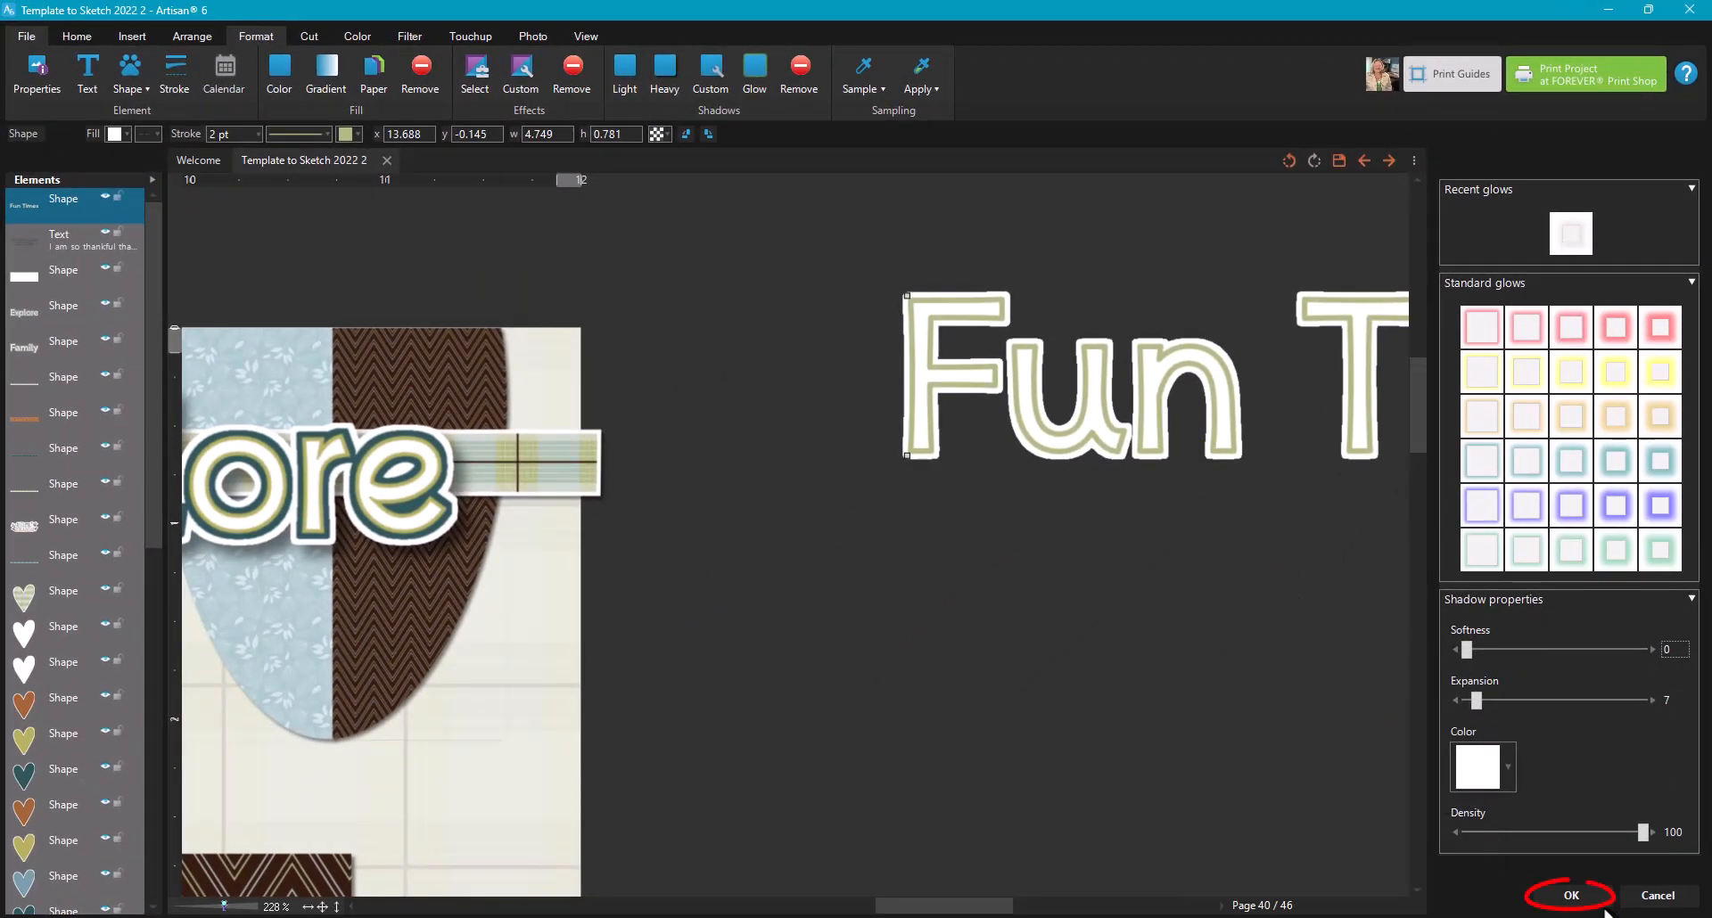
left_click(1589, 906)
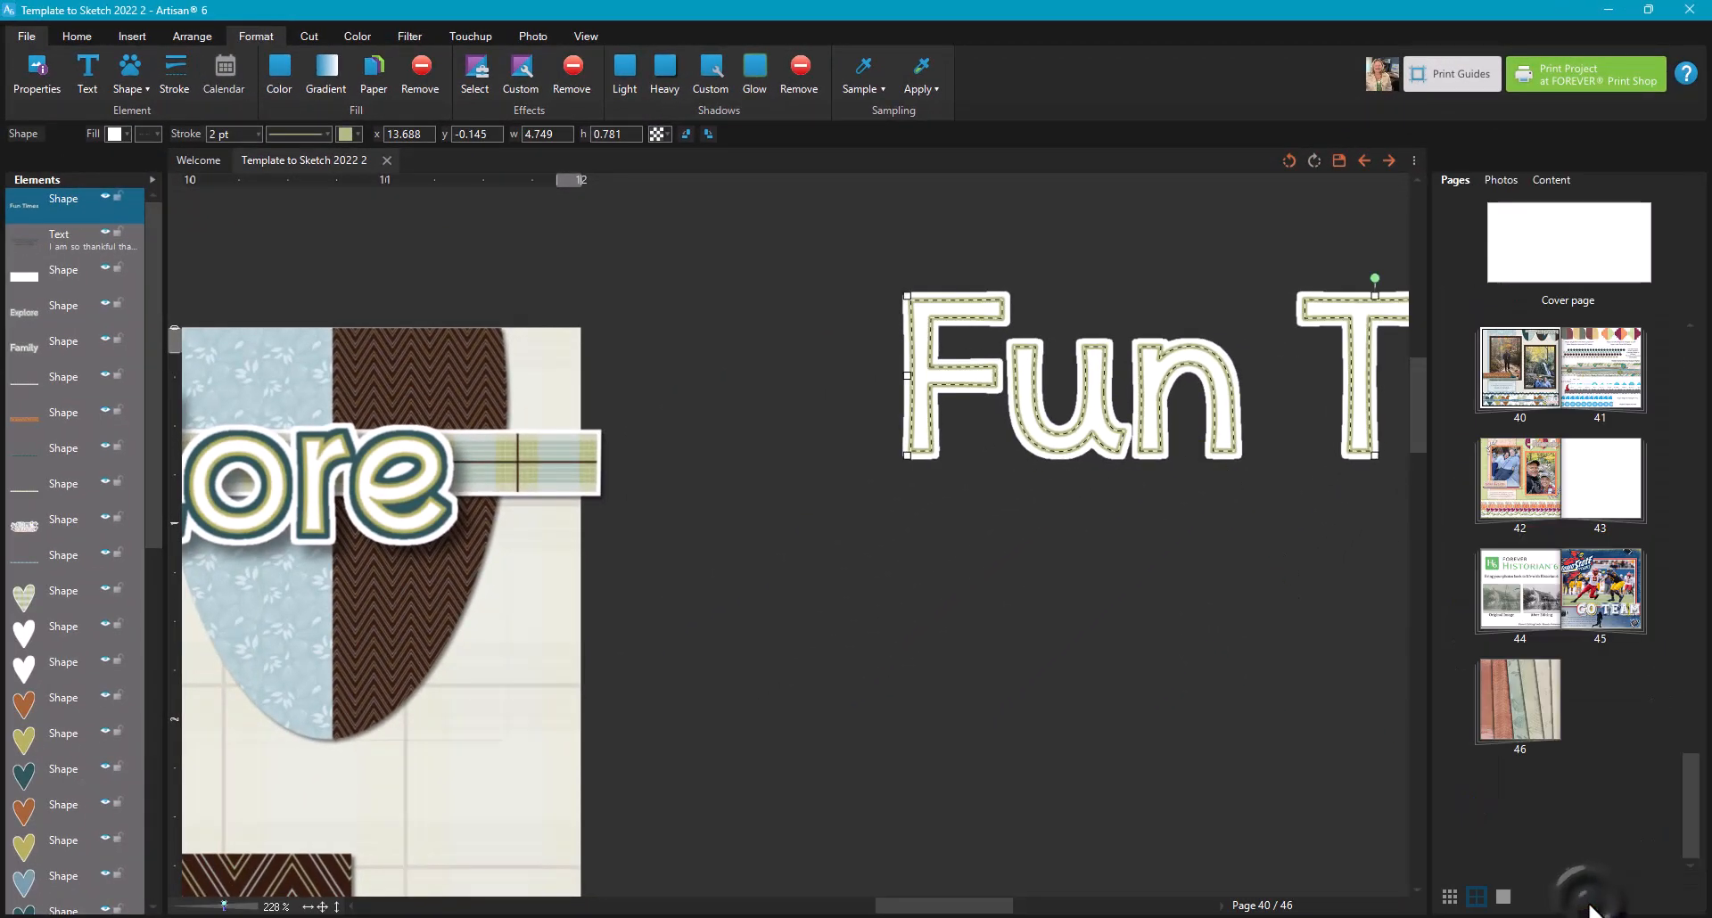
Flatten the Fun Times title and move it closer to the scrapbook page
right_click(972, 382)
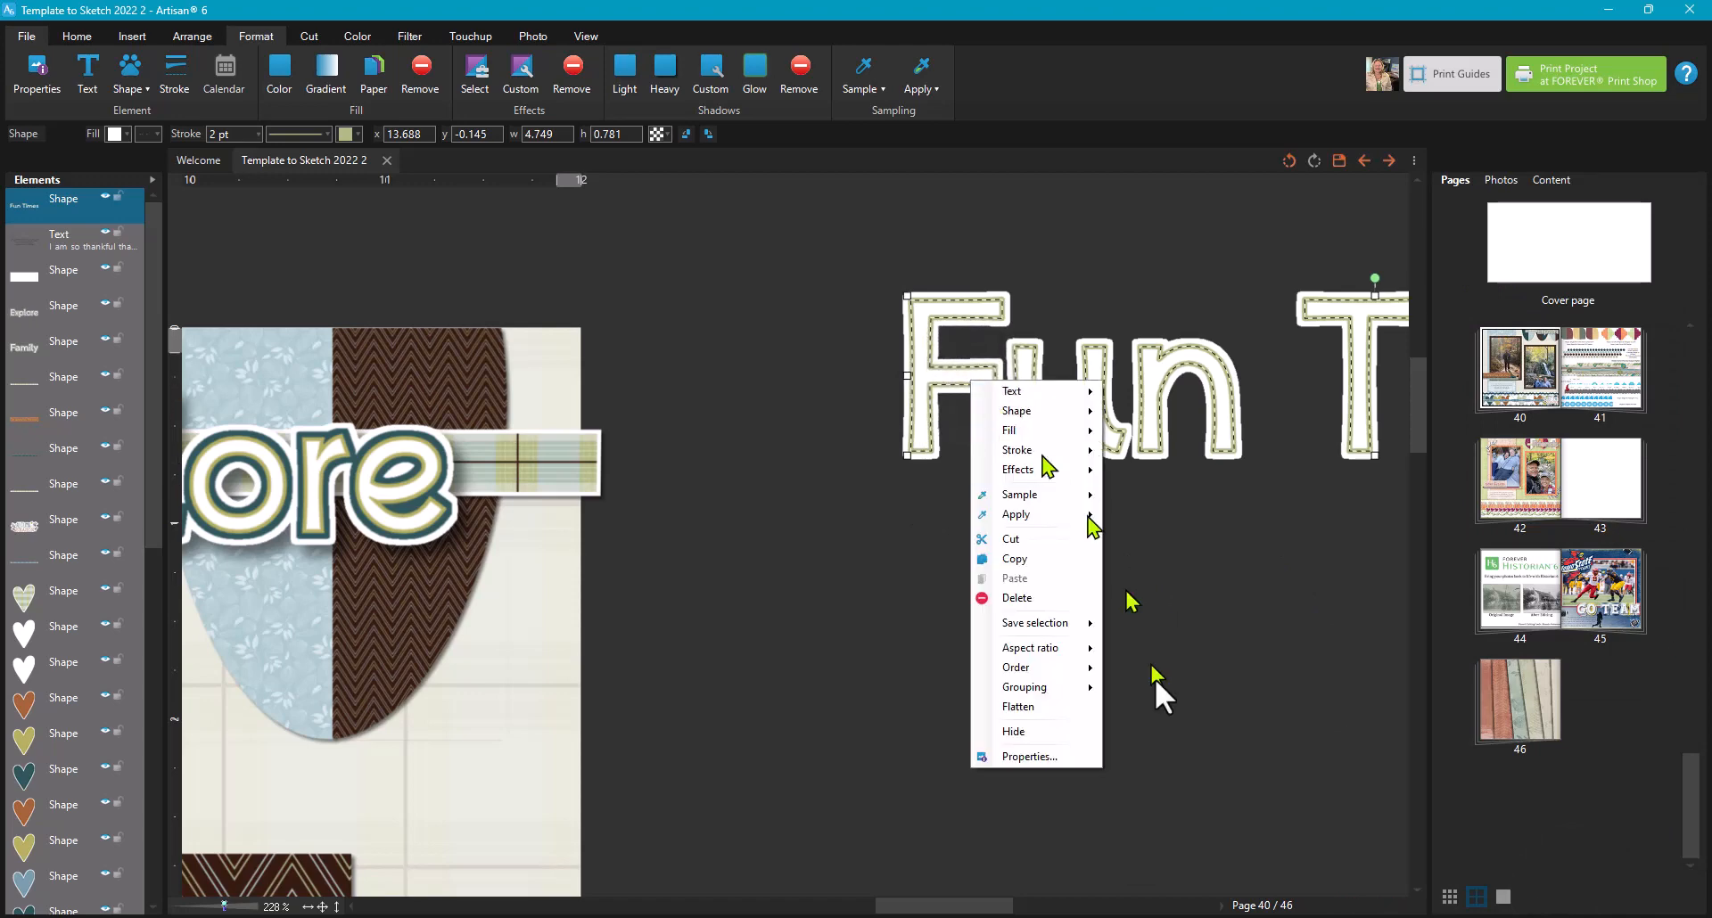
left_click(1015, 707)
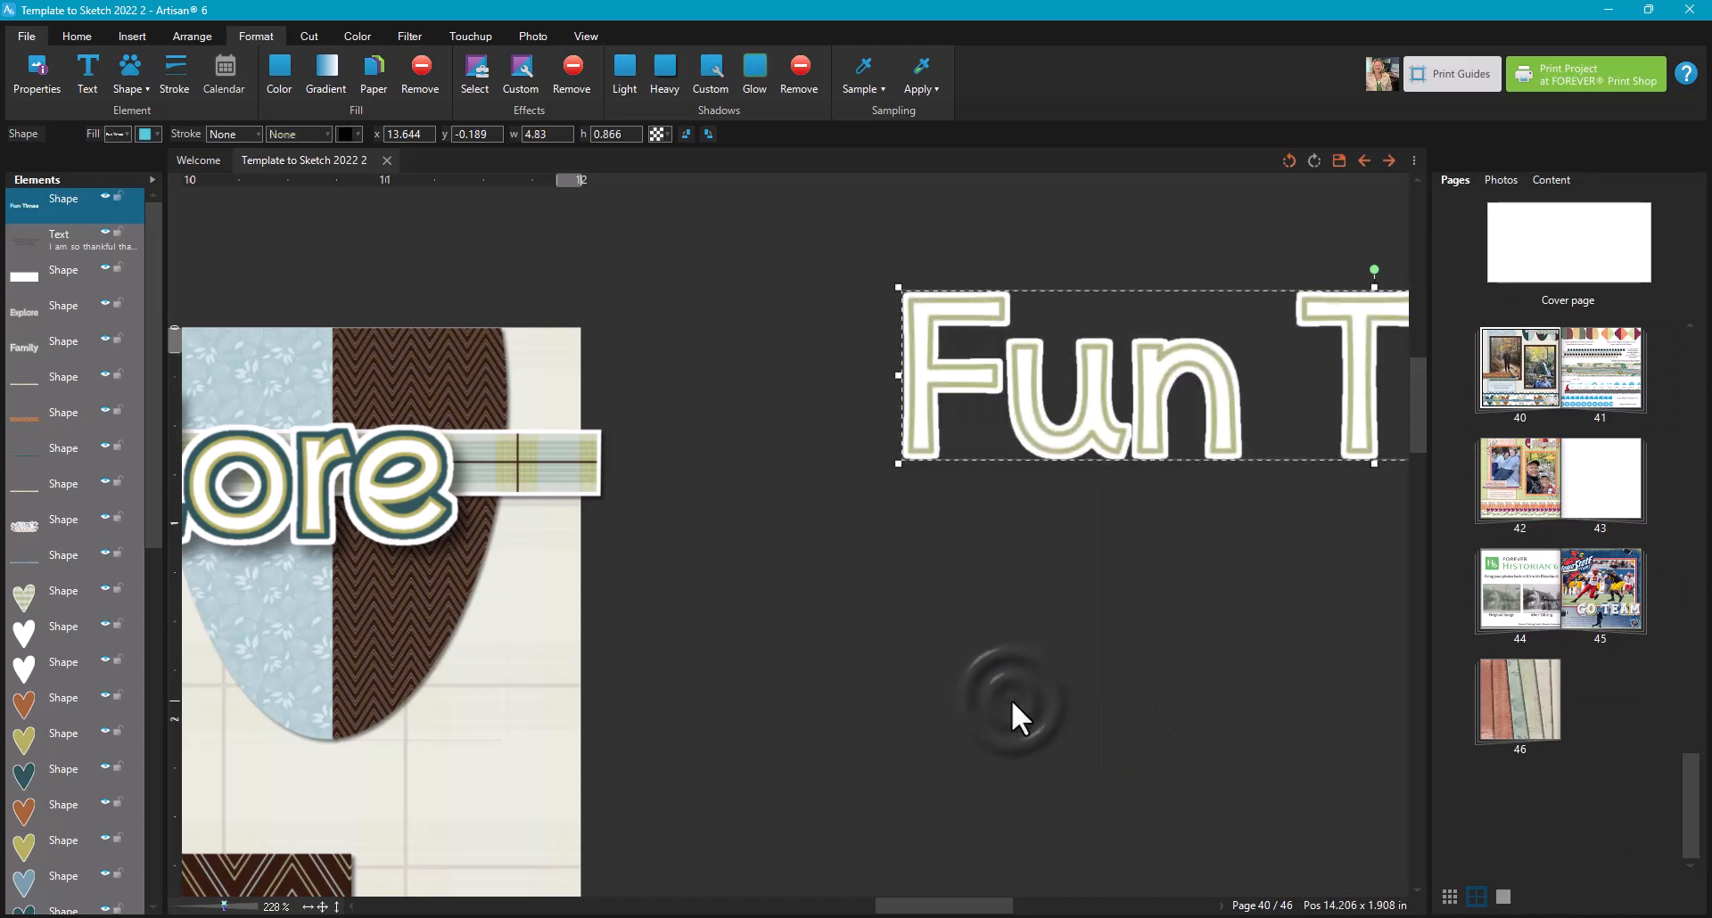
left_click_drag(1084, 431, 900, 453)
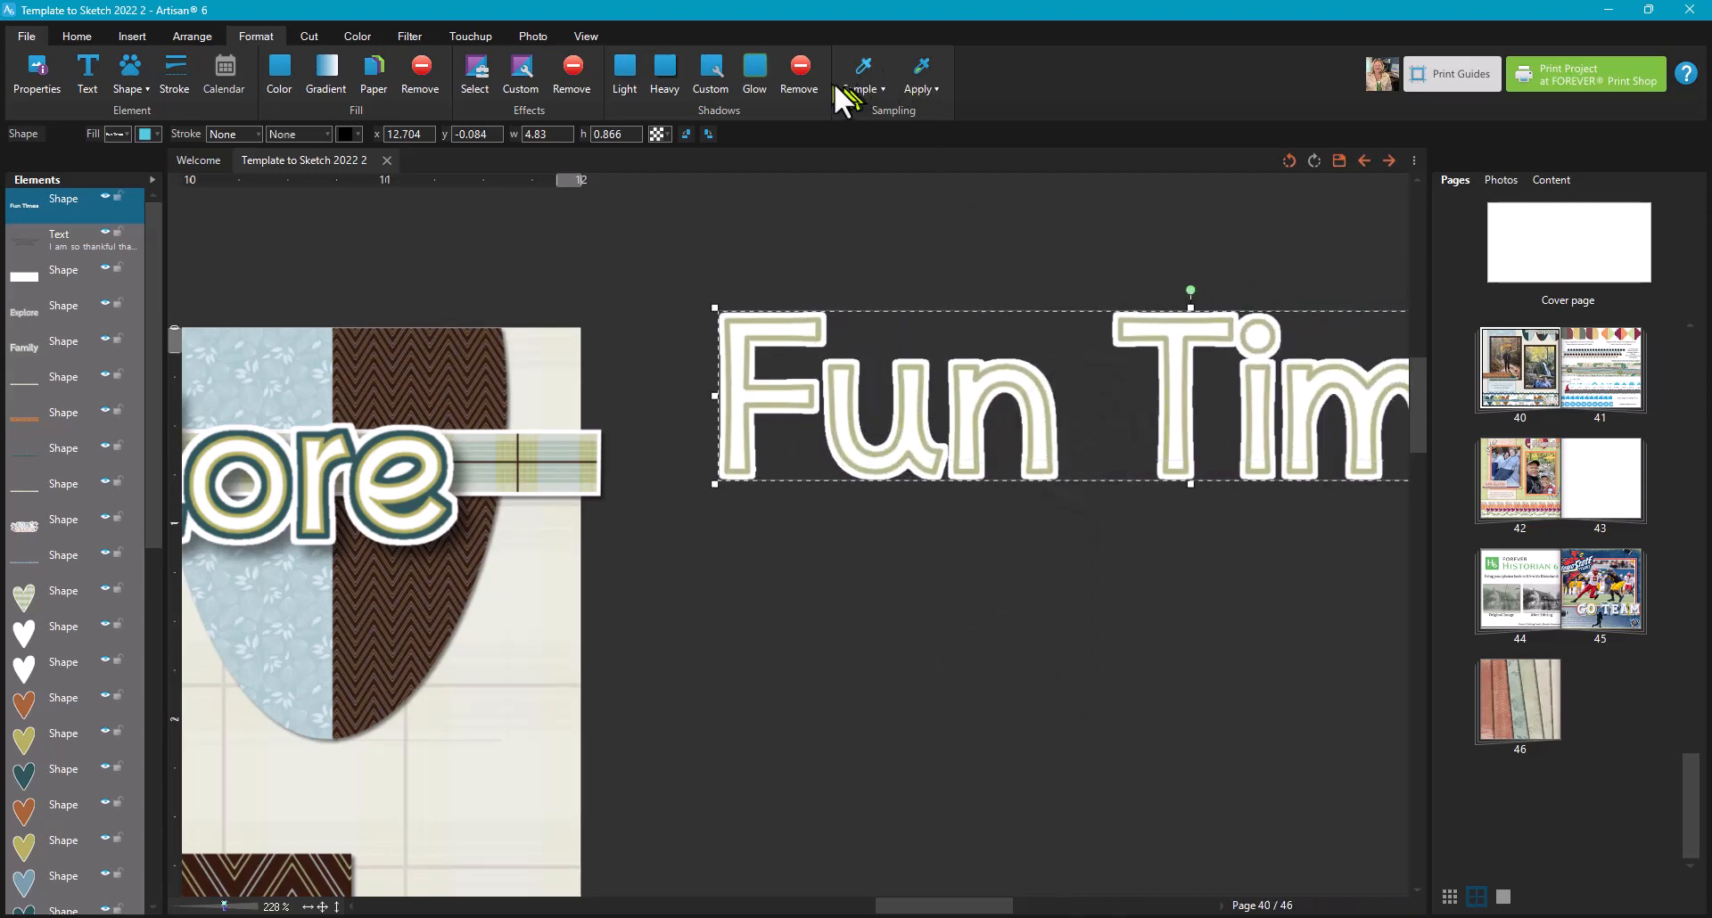
Add a dark teal glow from the page's colours with expansion 7 and density 100, and flatten the title
left_click(754, 73)
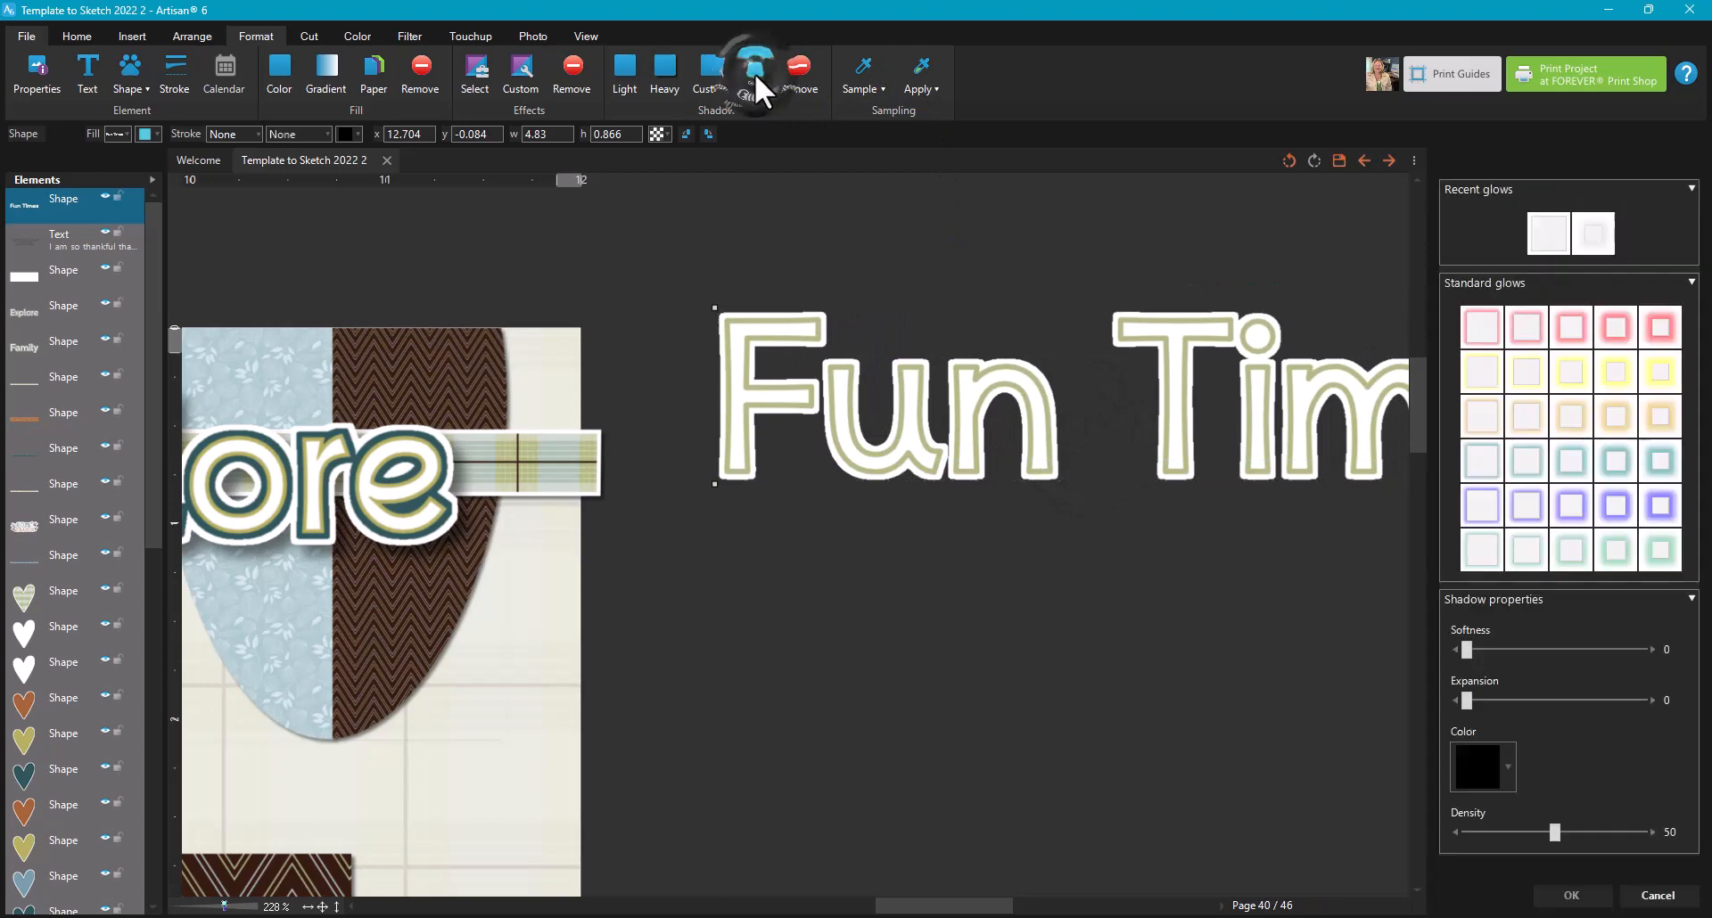
left_click(1548, 245)
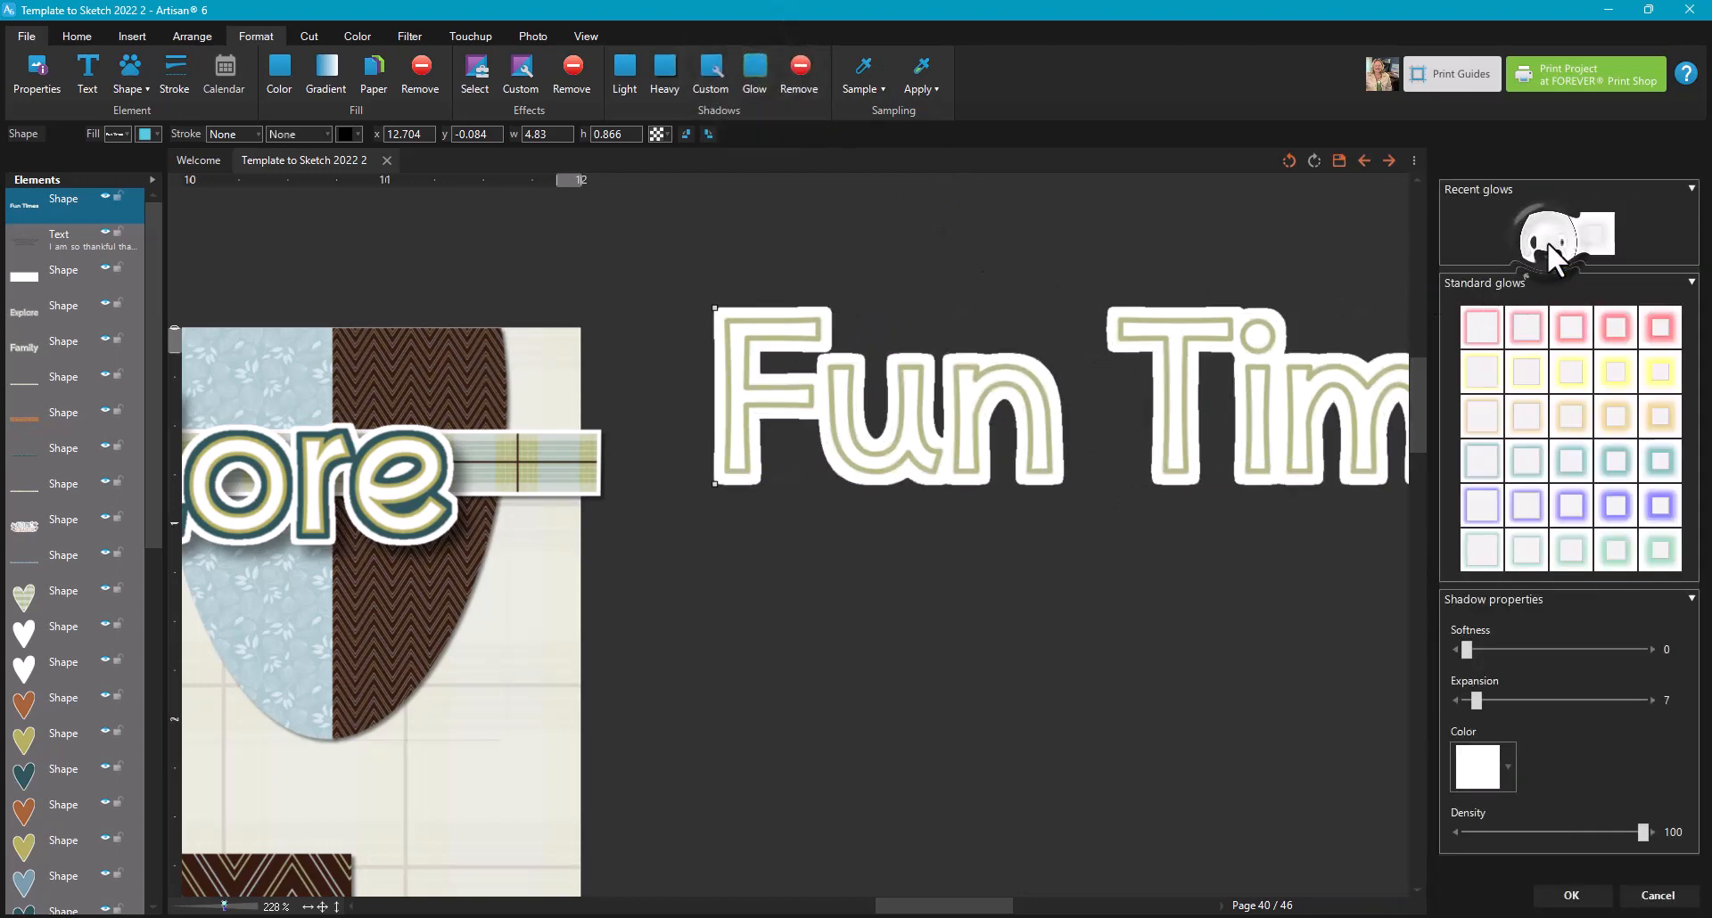
left_click(1467, 767)
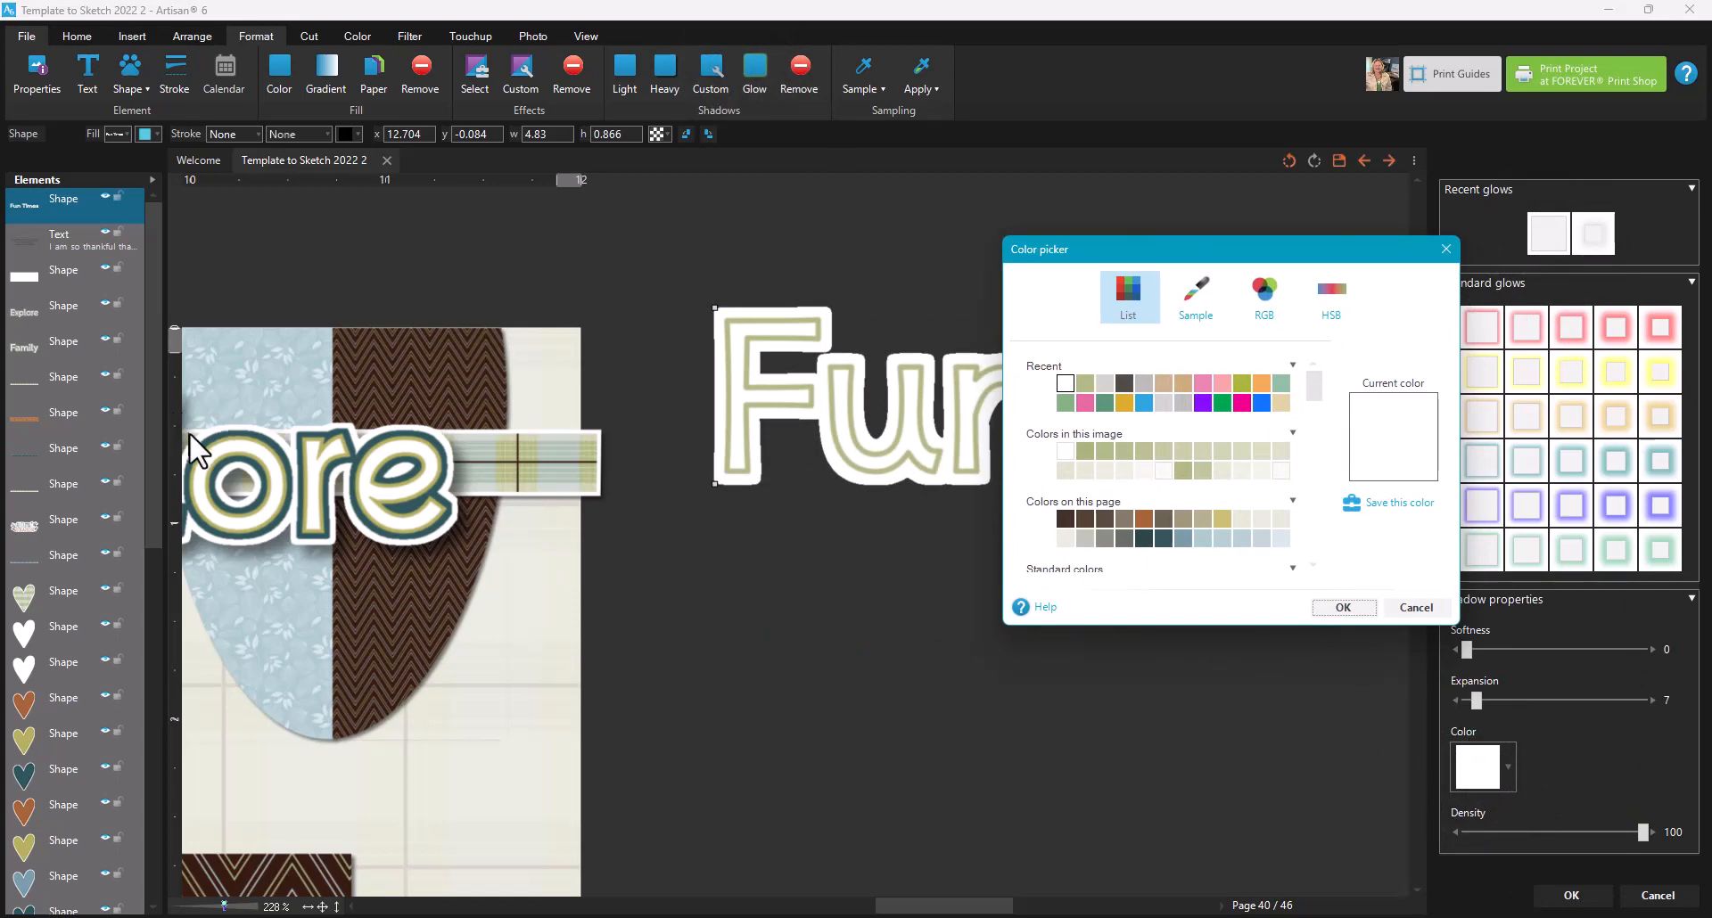
left_click(1144, 539)
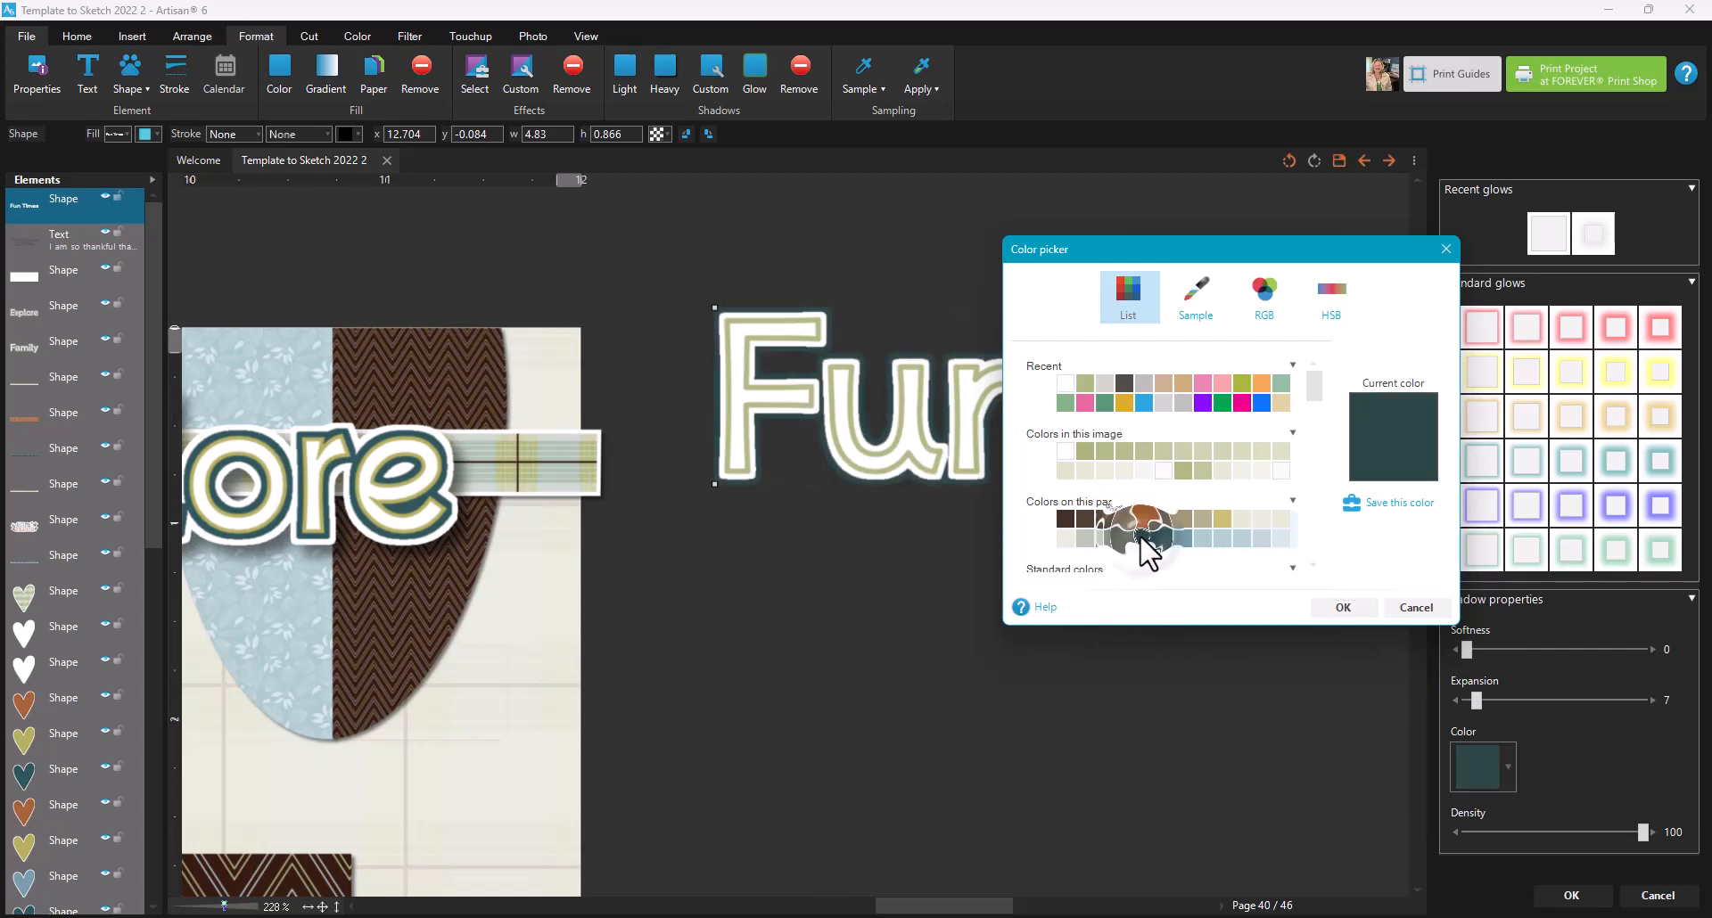
left_click(1323, 608)
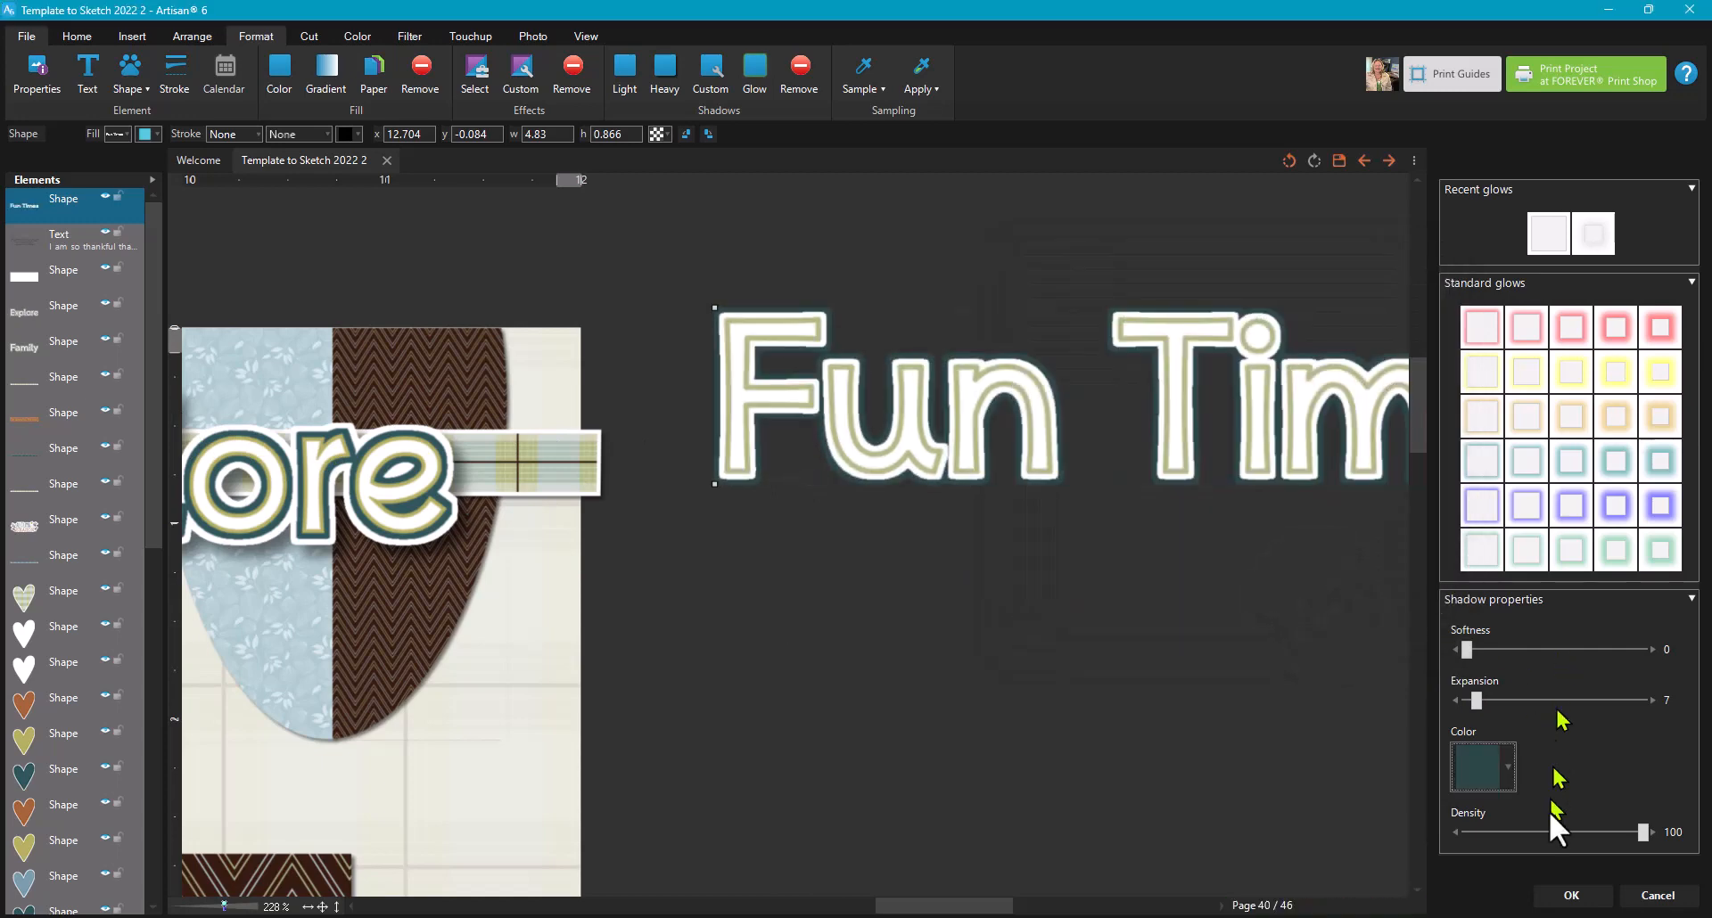
left_click(1574, 897)
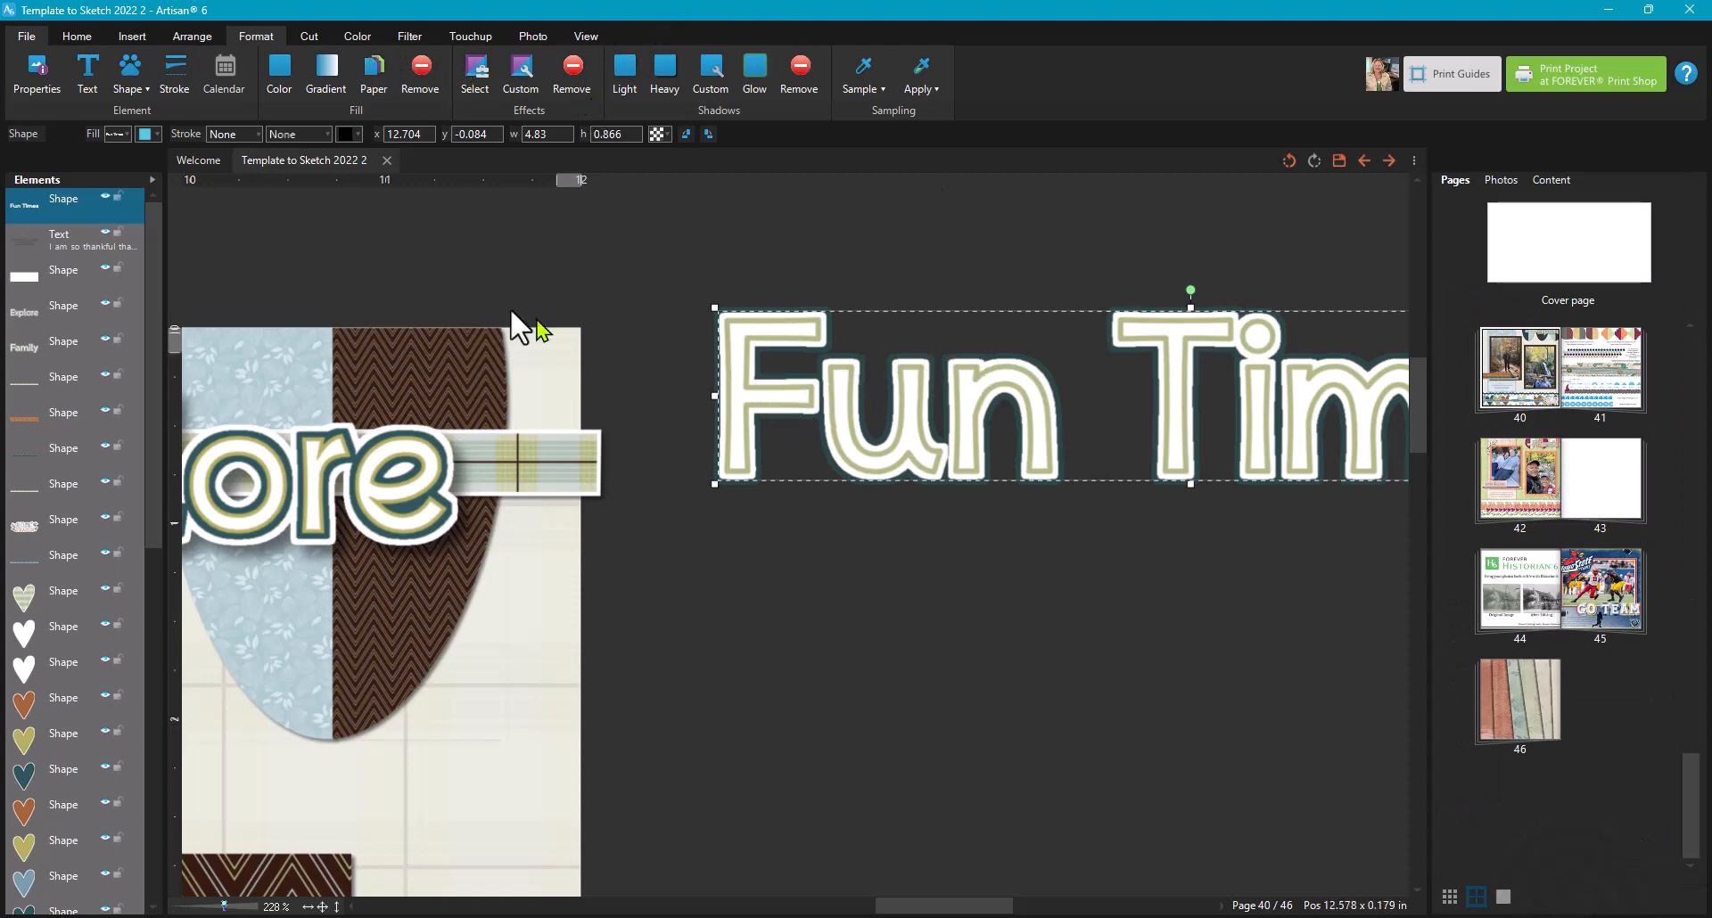
left_click(192, 36)
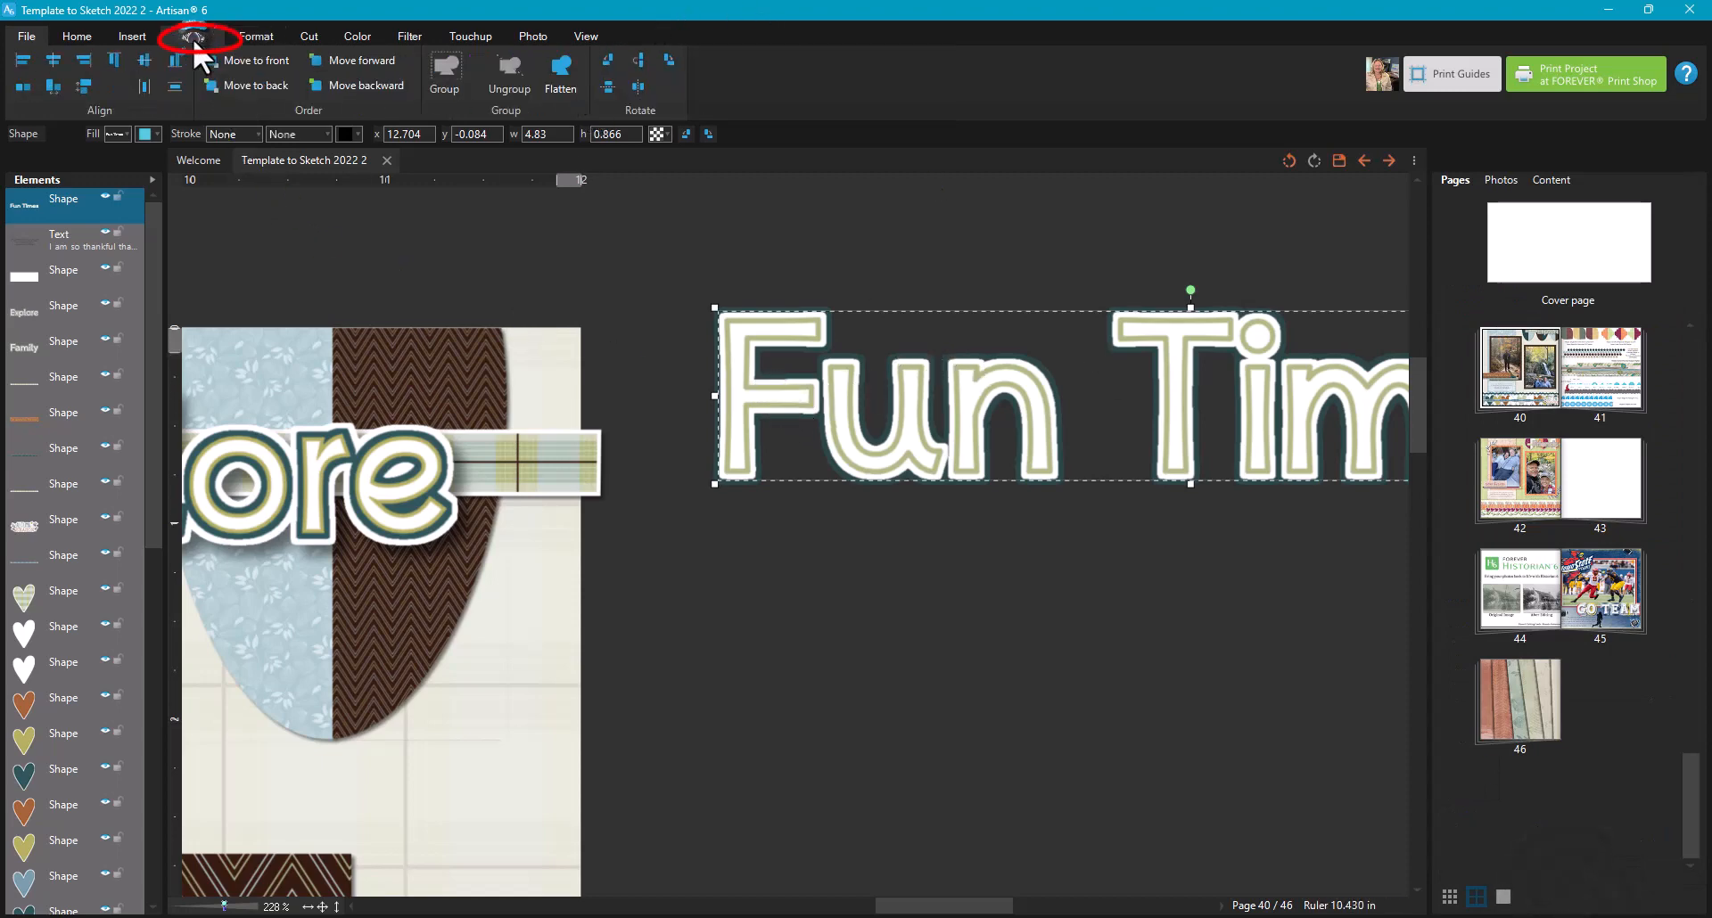
left_click(560, 76)
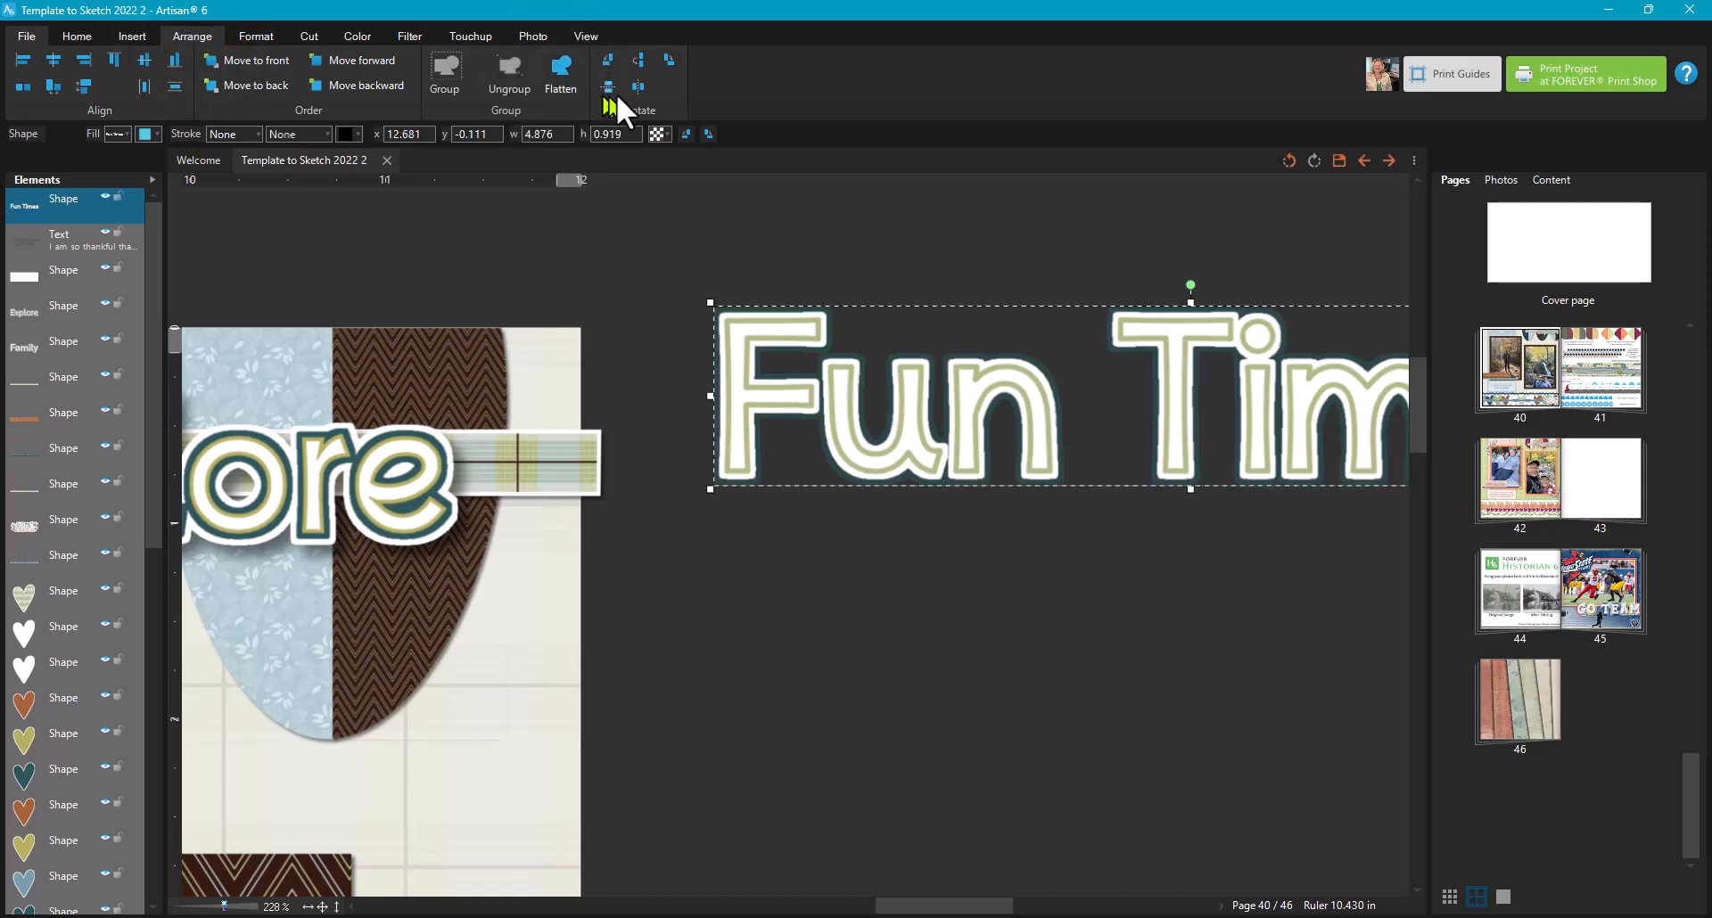
Add a white glow with expansion 7 and density 100 around the teal border, and flatten the title
left_click(249, 39)
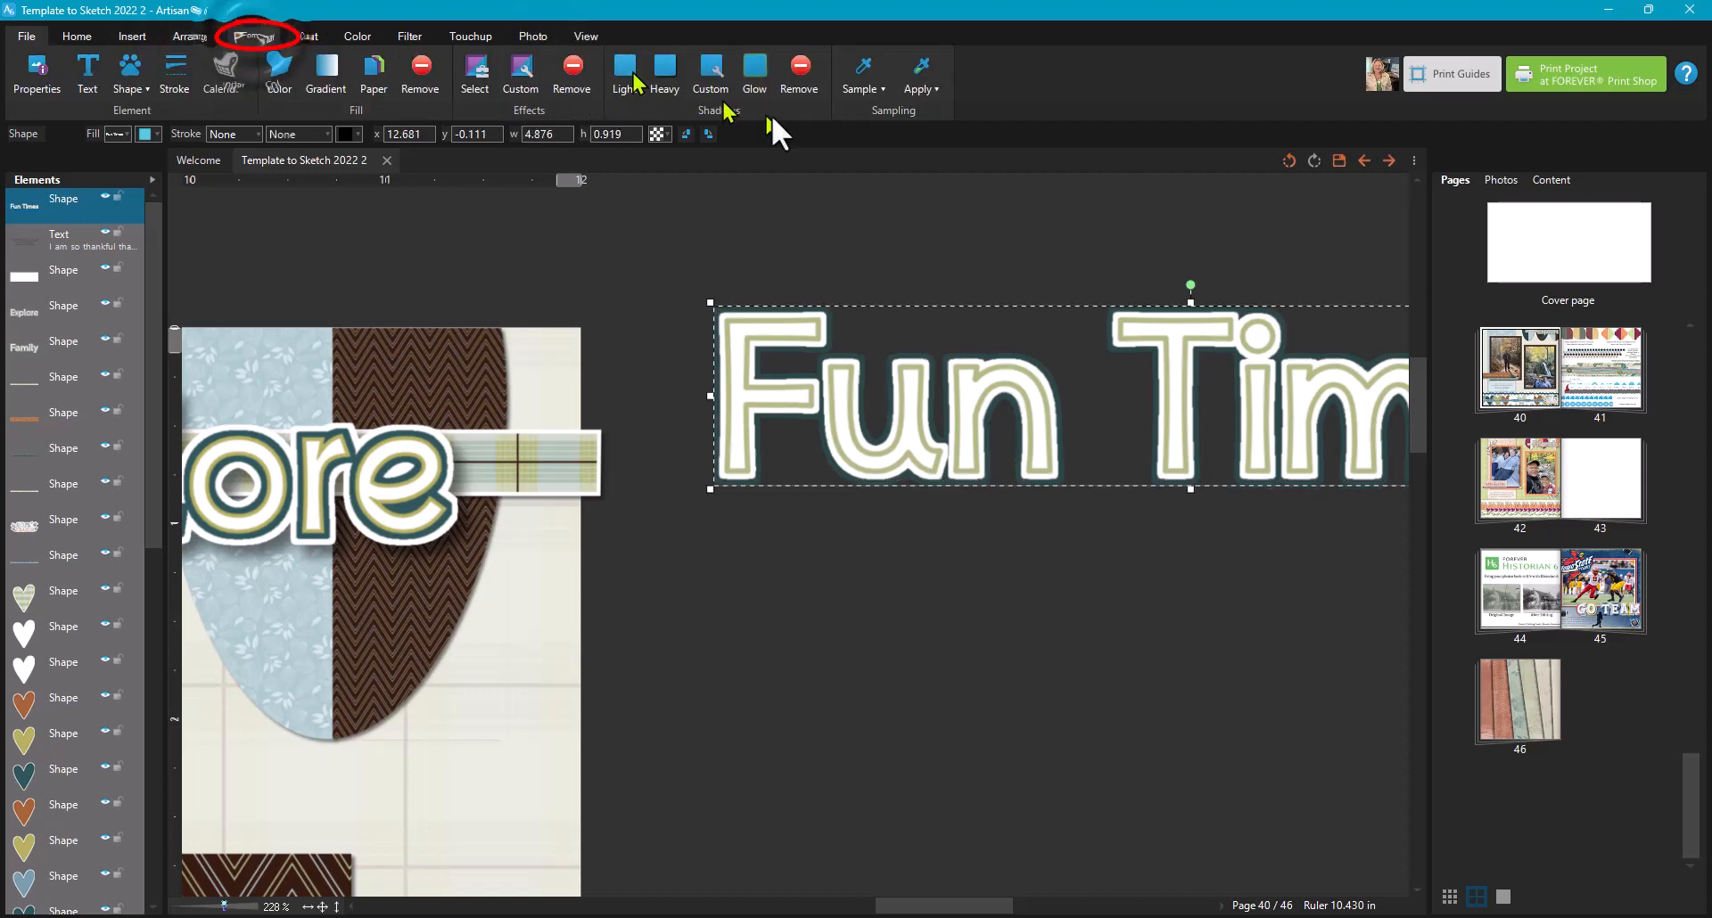
left_click(756, 73)
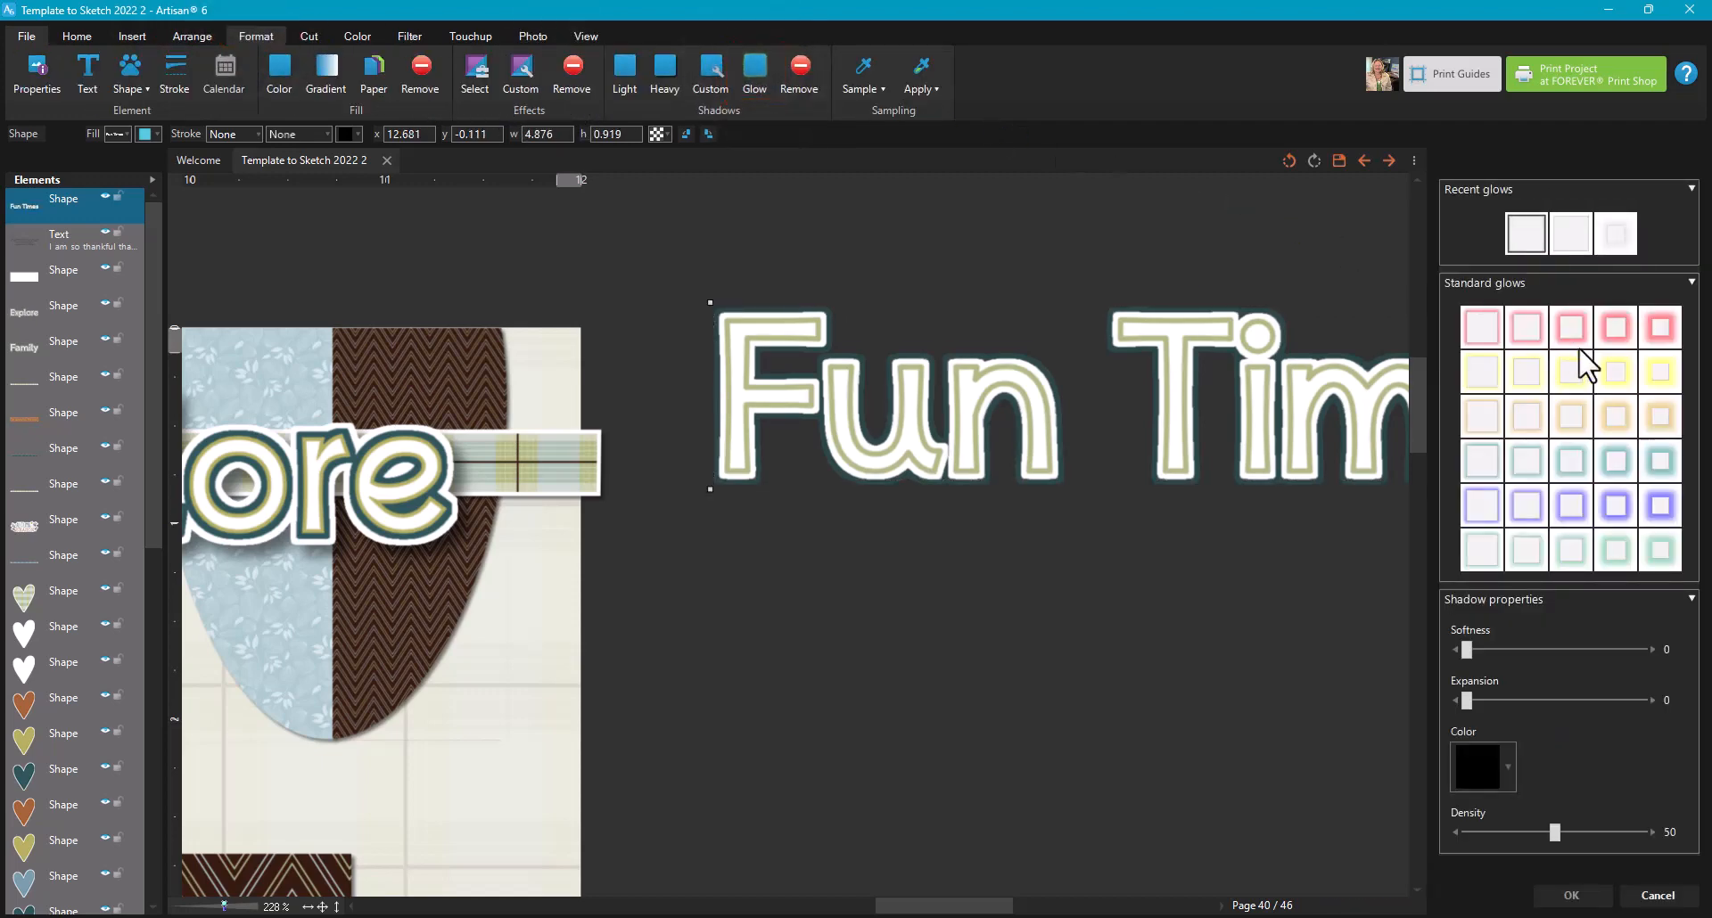
left_click(1523, 233)
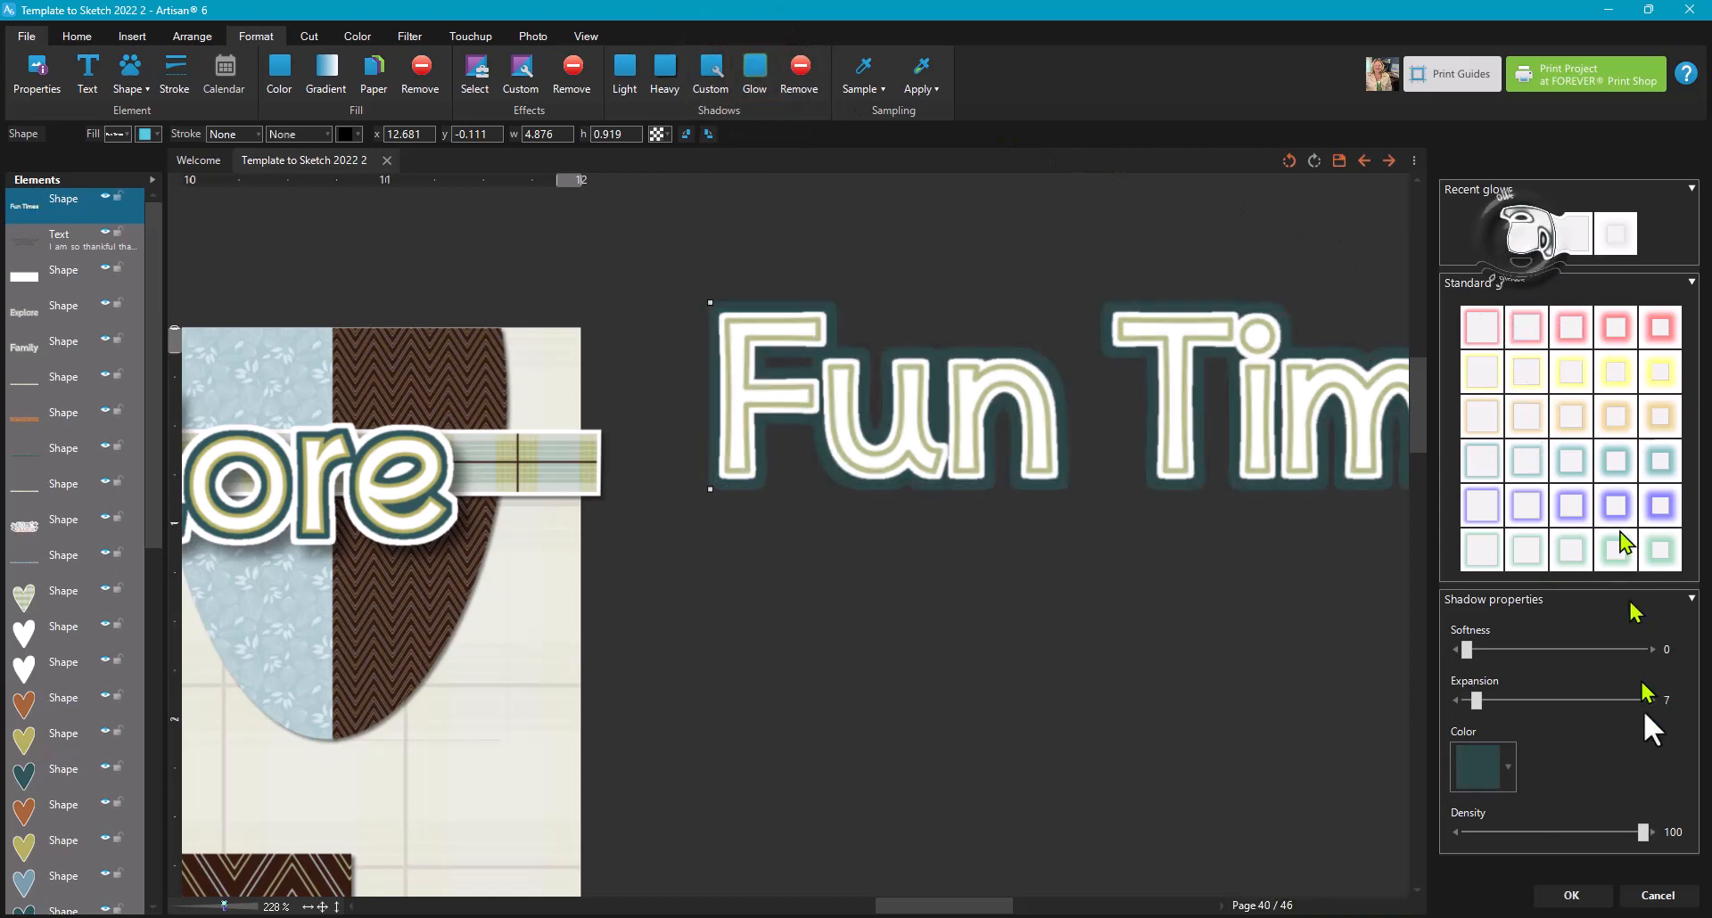
left_click(1462, 763)
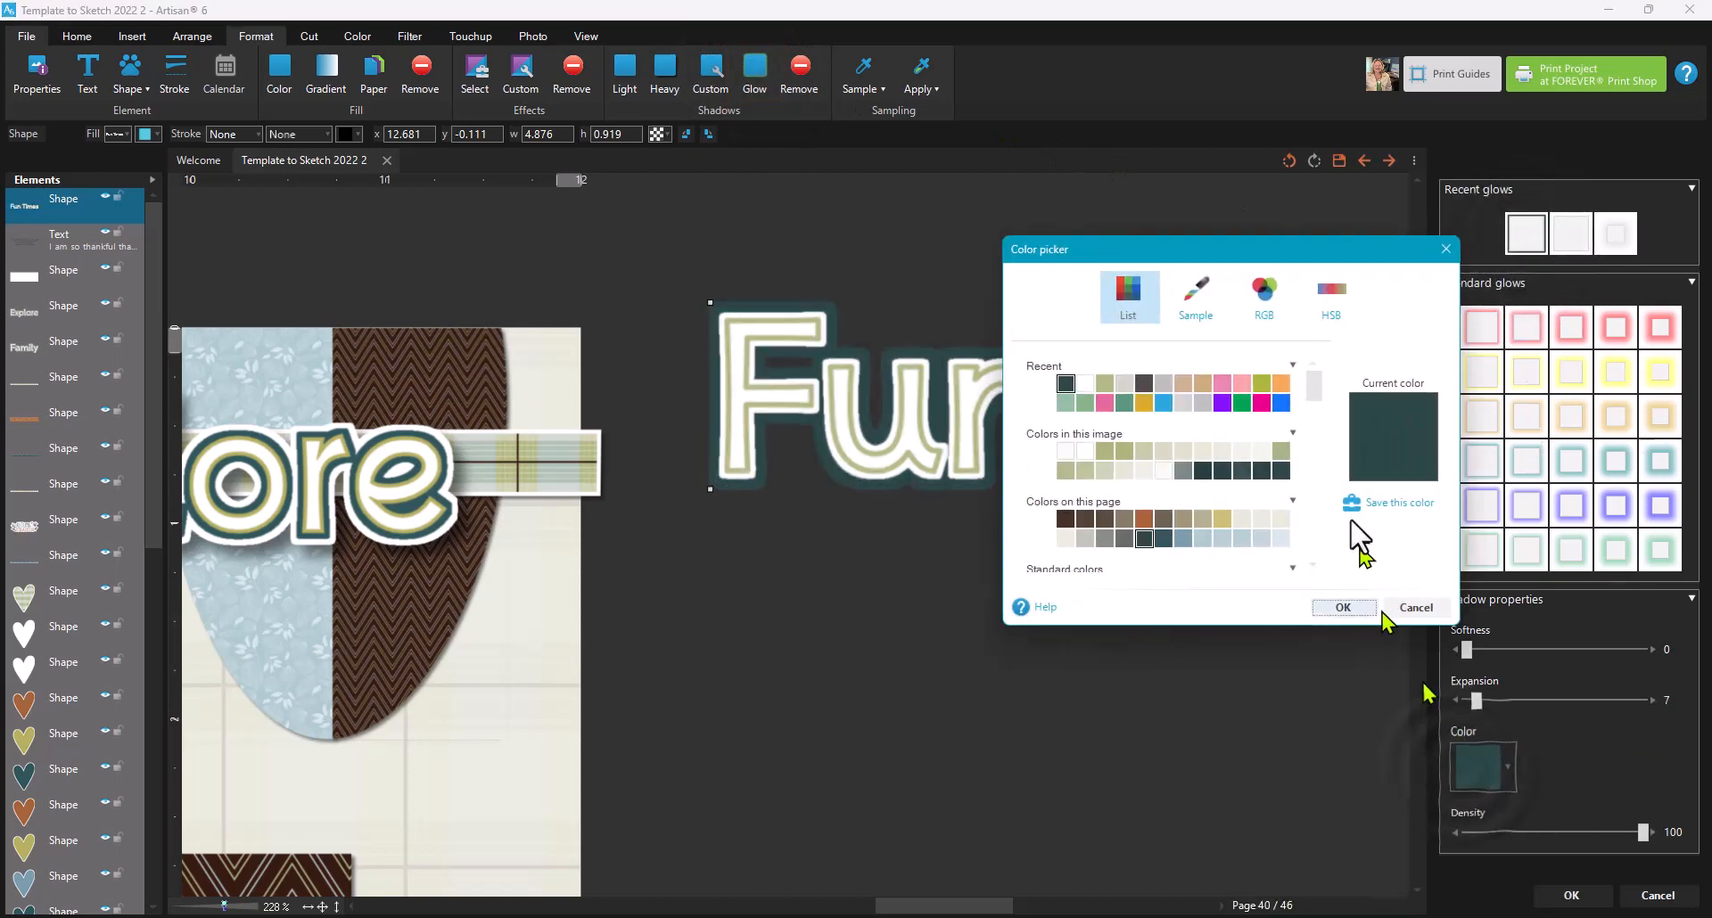
left_click(1142, 519)
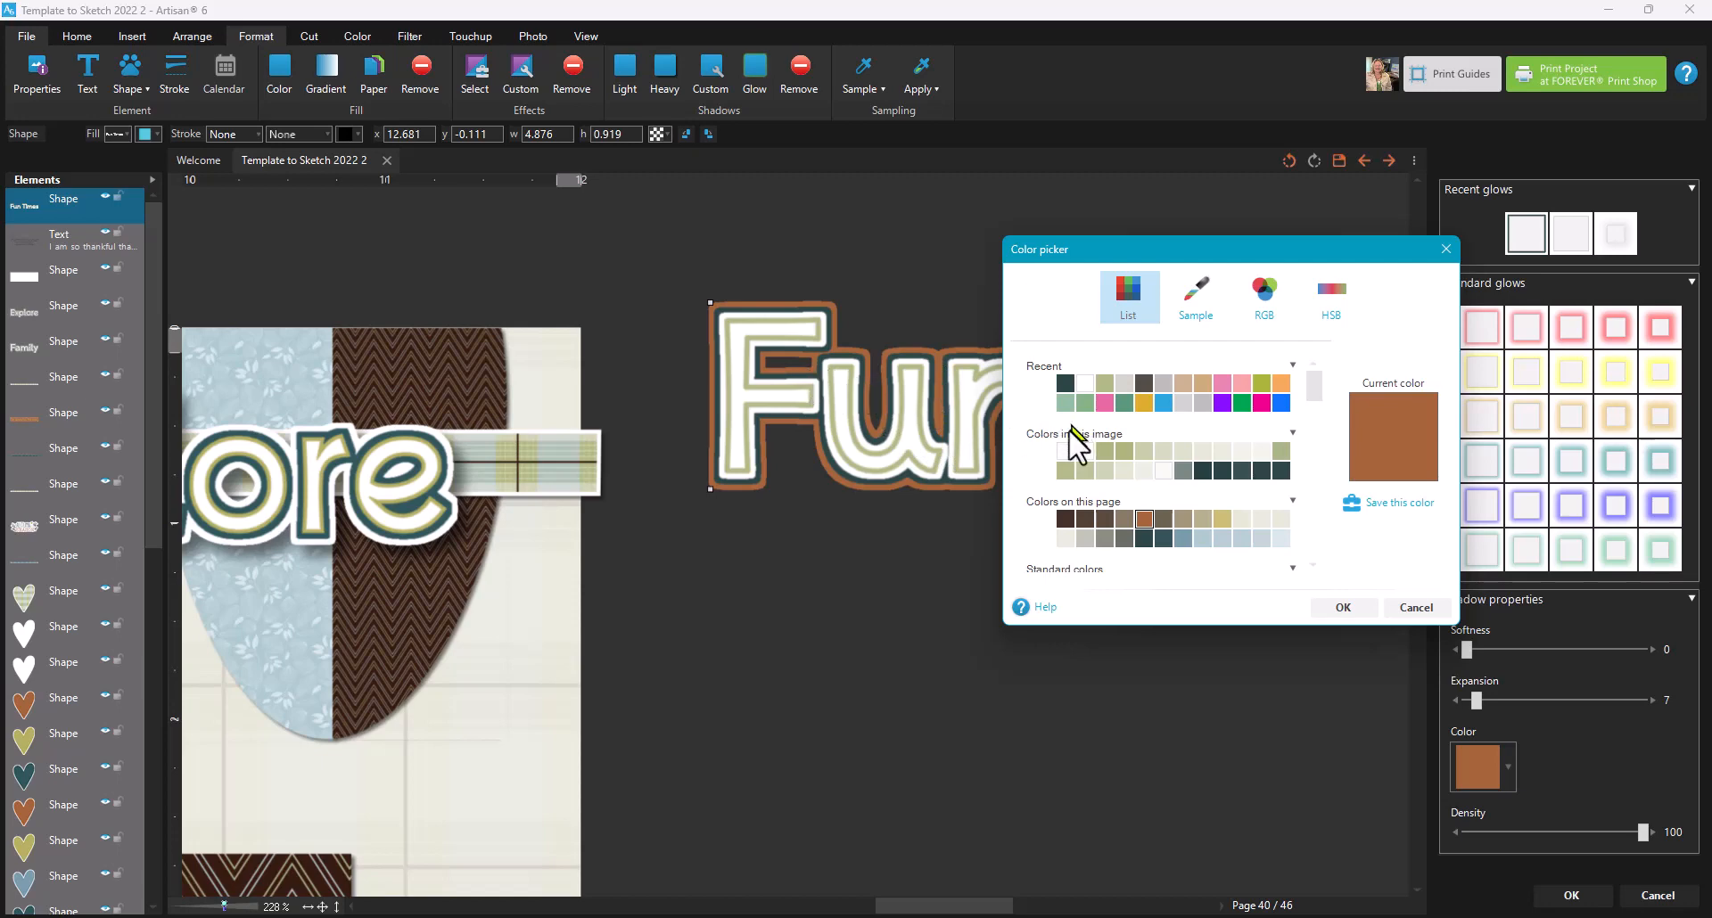
scroll(1165, 516, "down", 1)
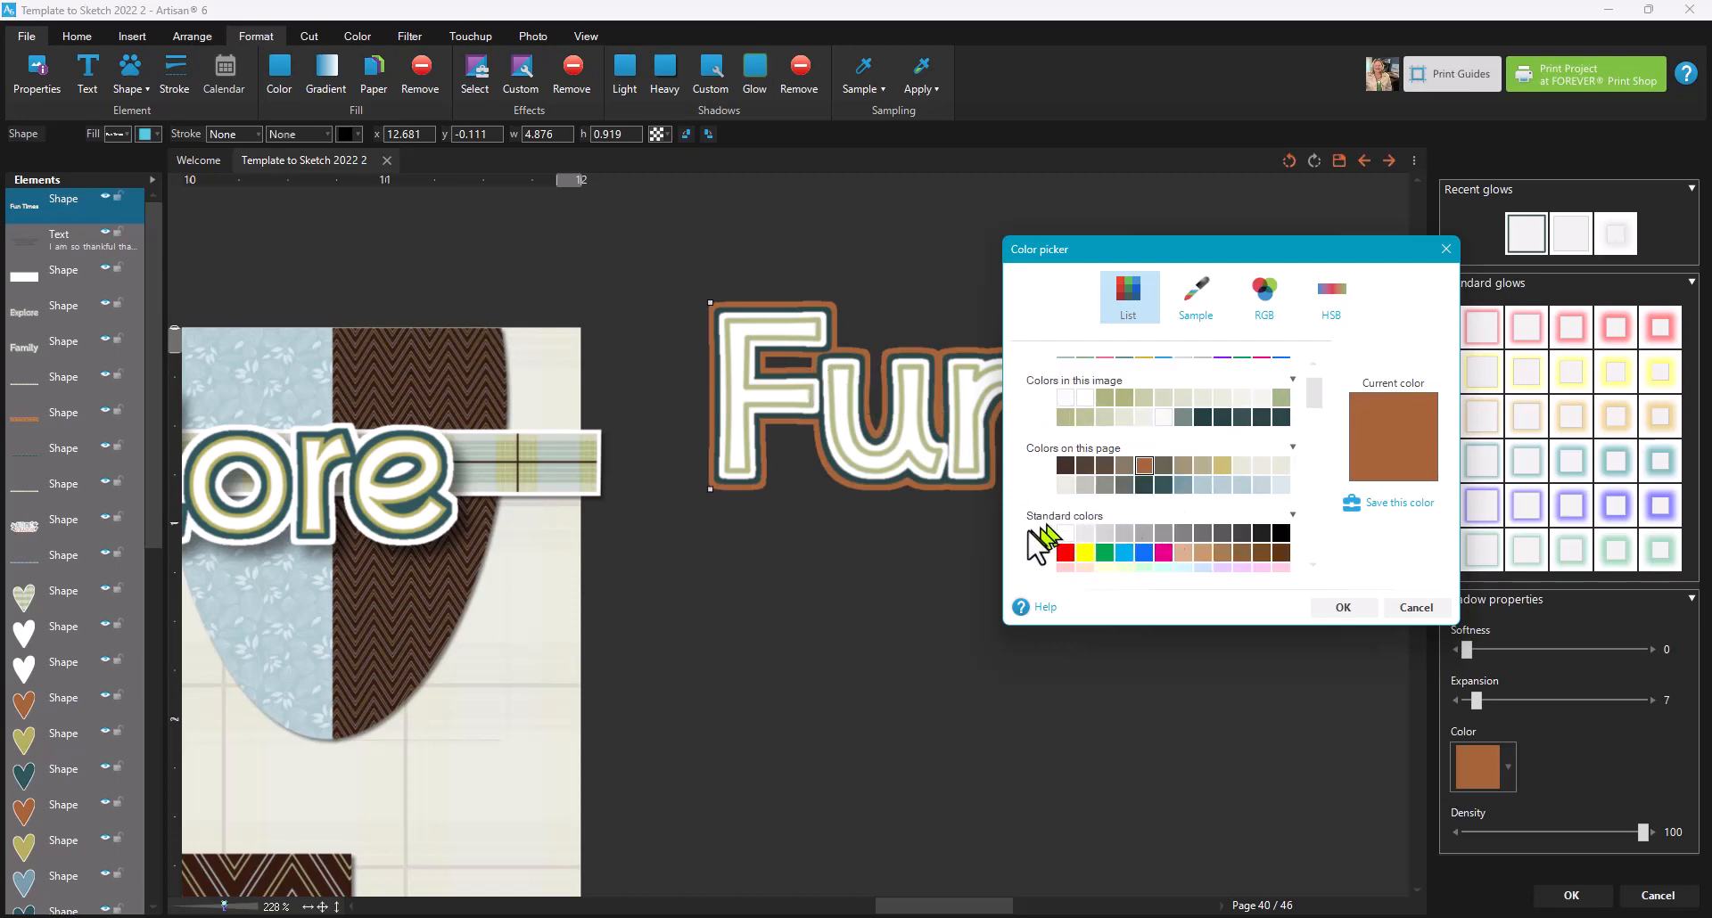
left_click(1065, 534)
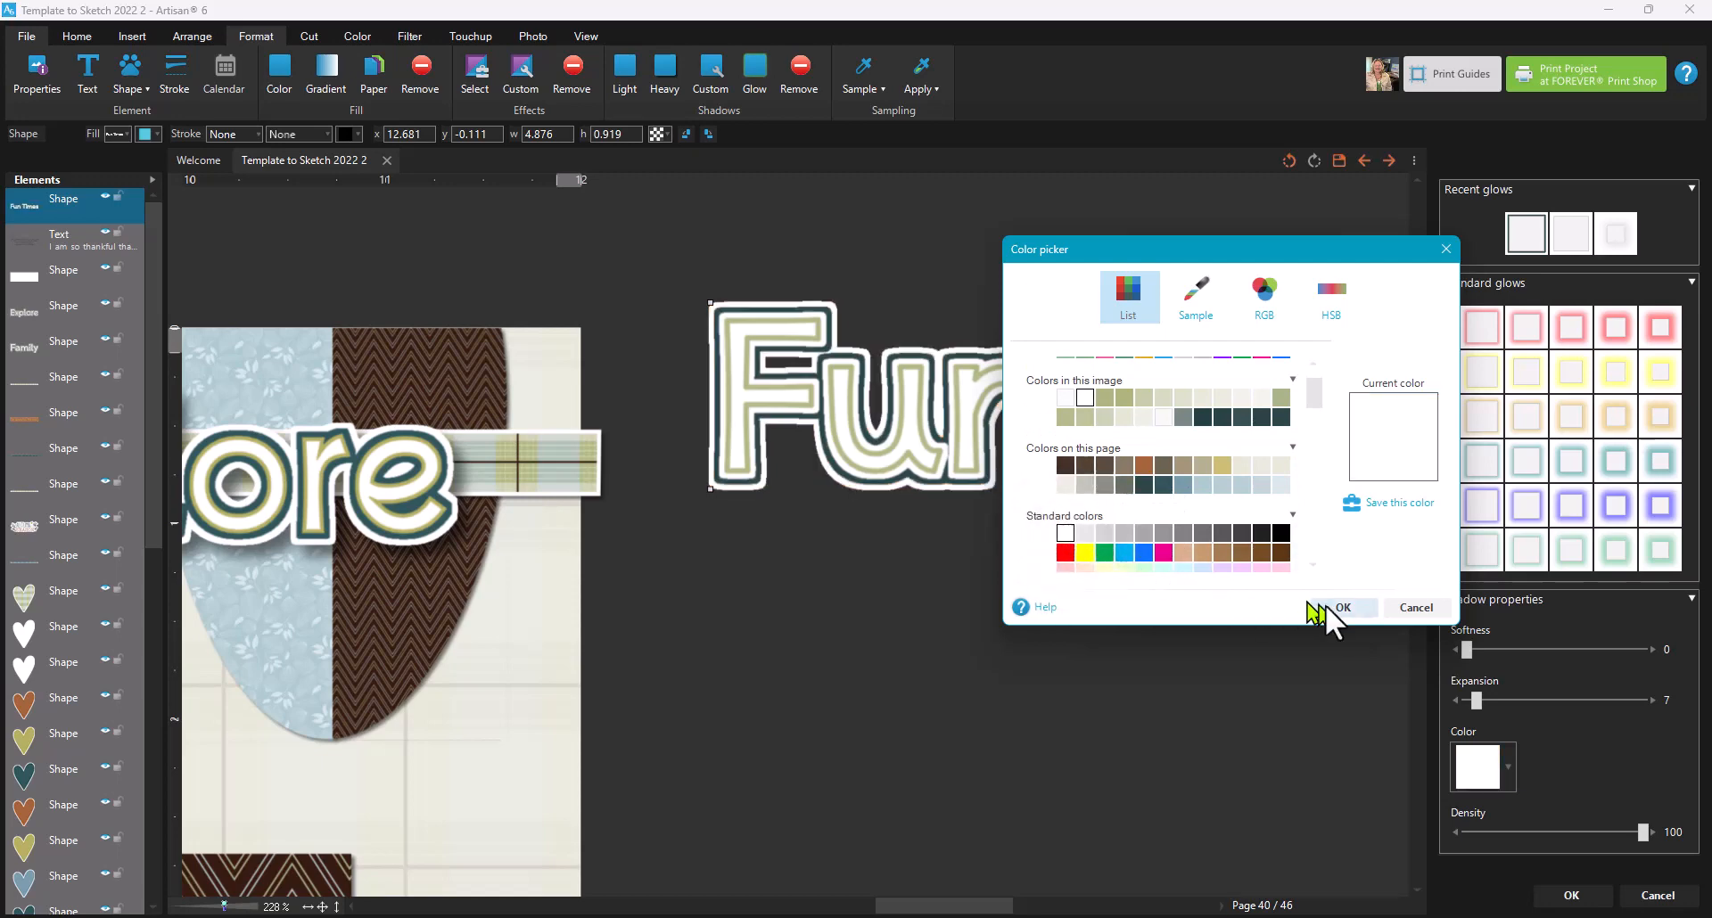
left_click(1341, 608)
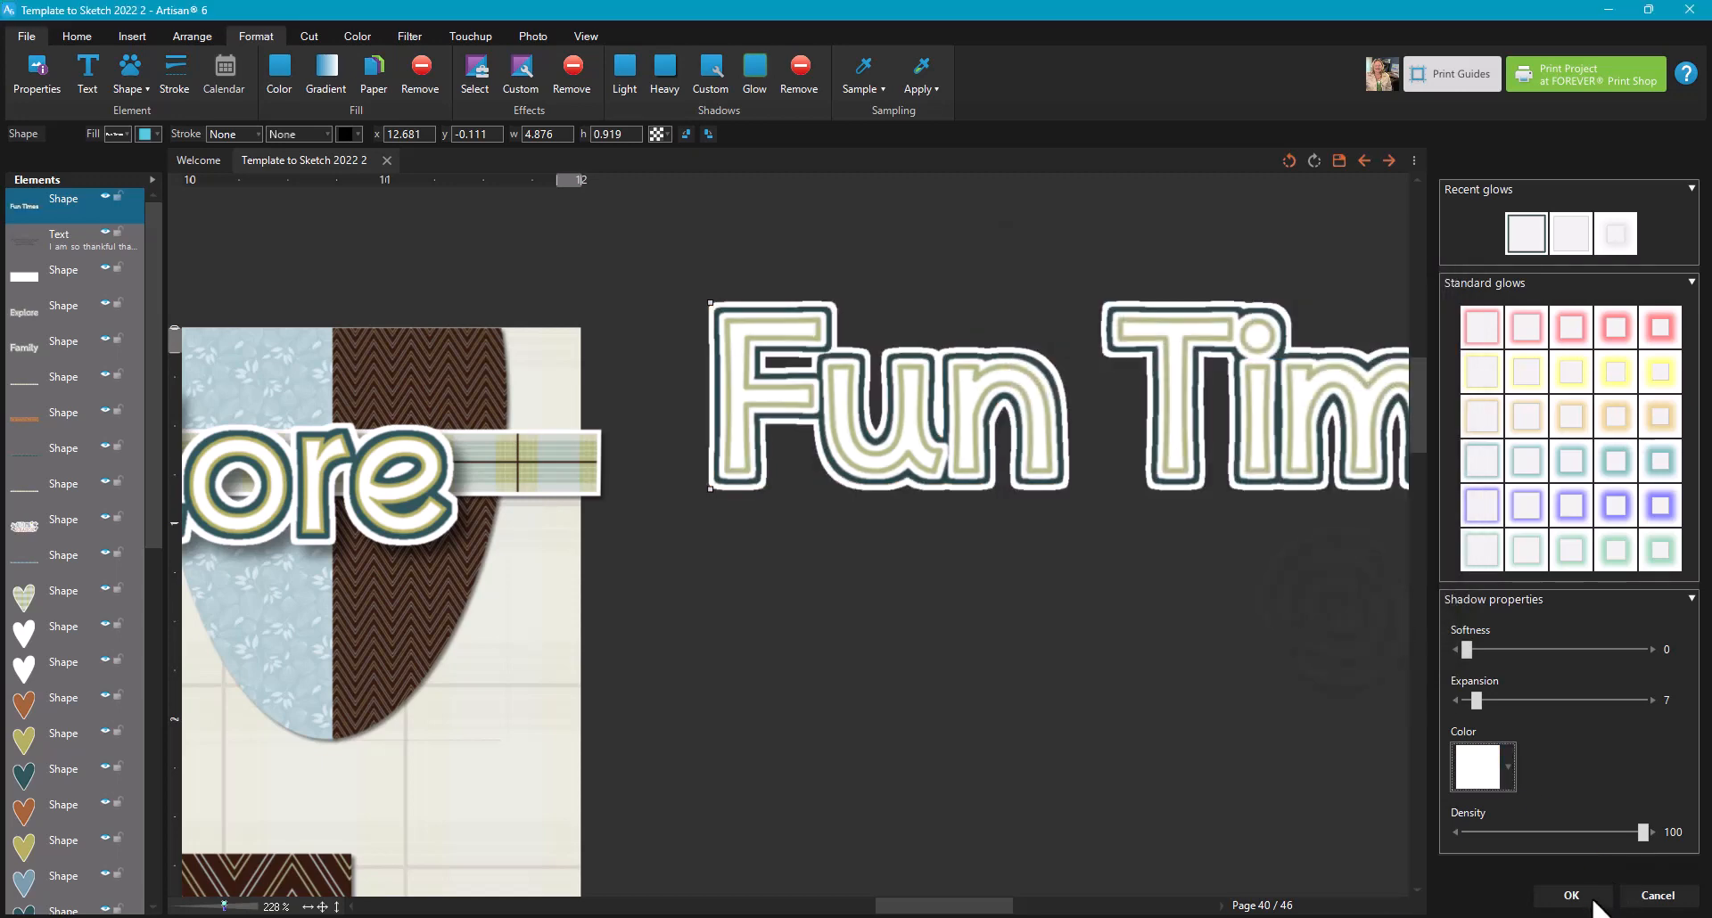
left_click(1580, 901)
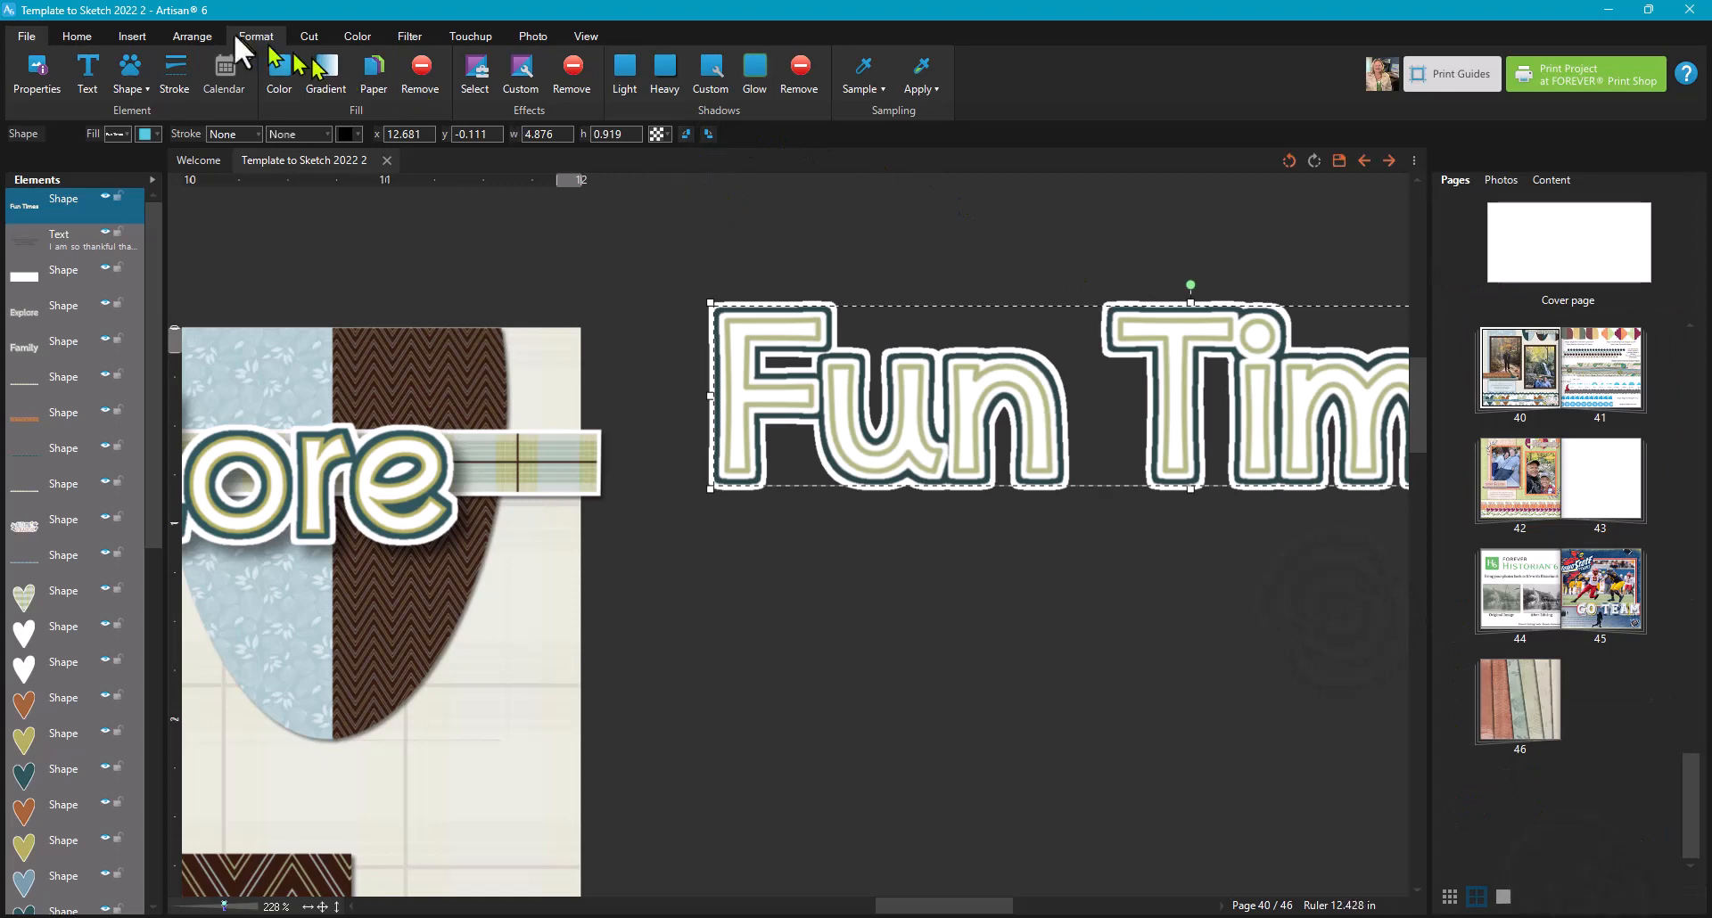
left_click(77, 36)
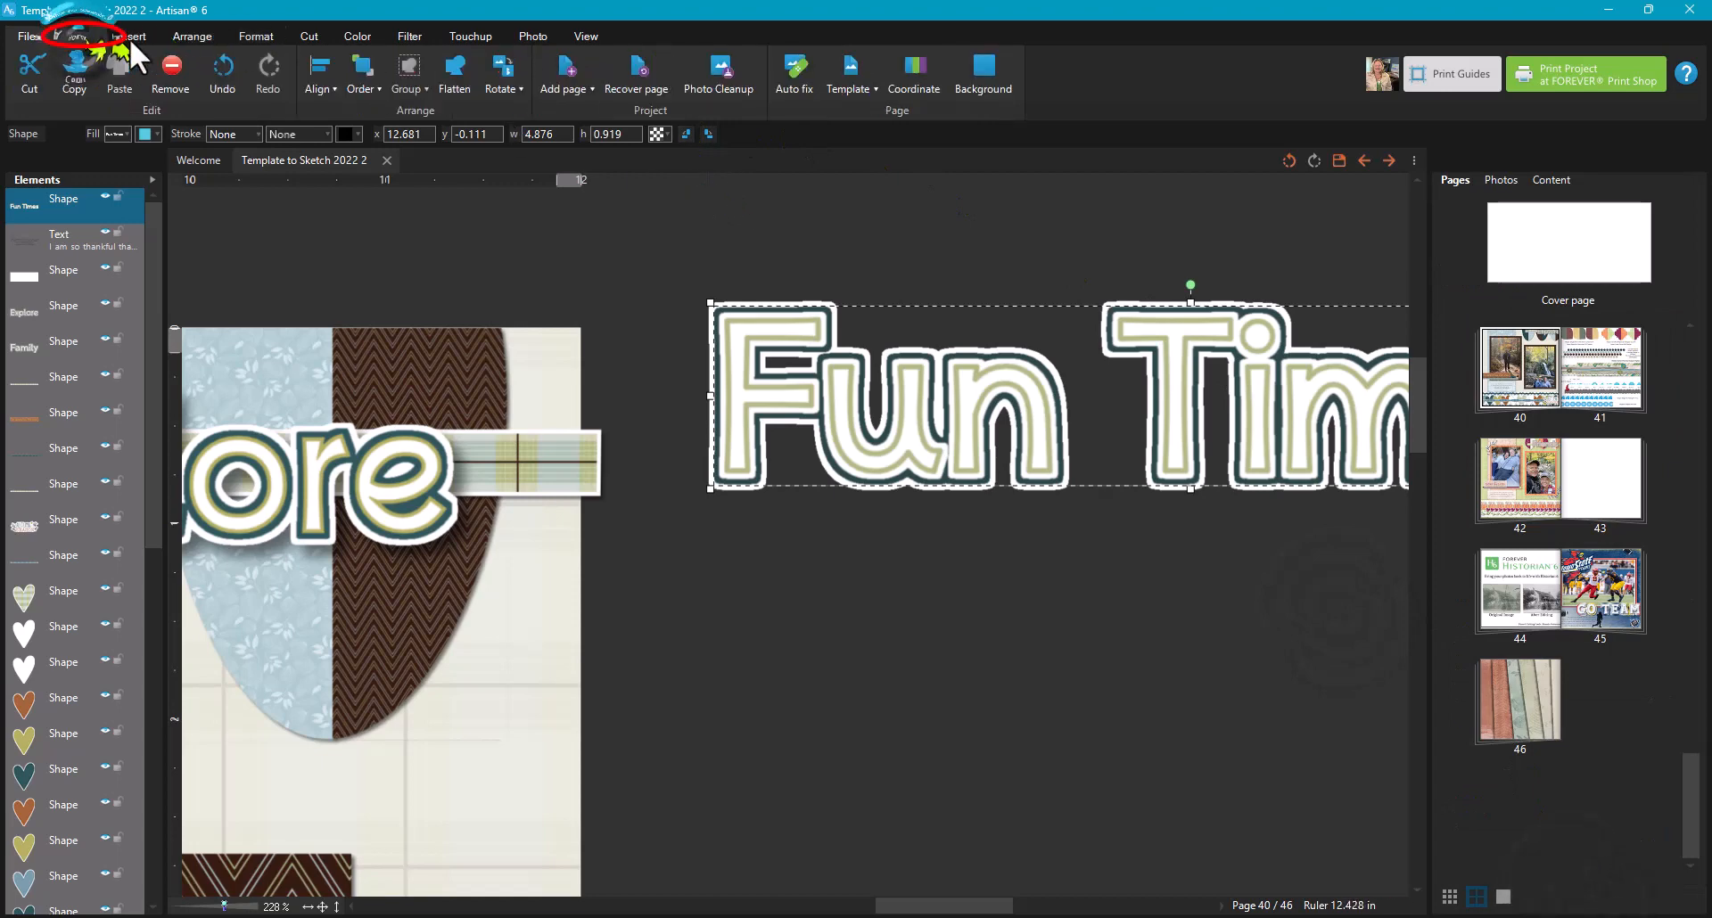
left_click(454, 71)
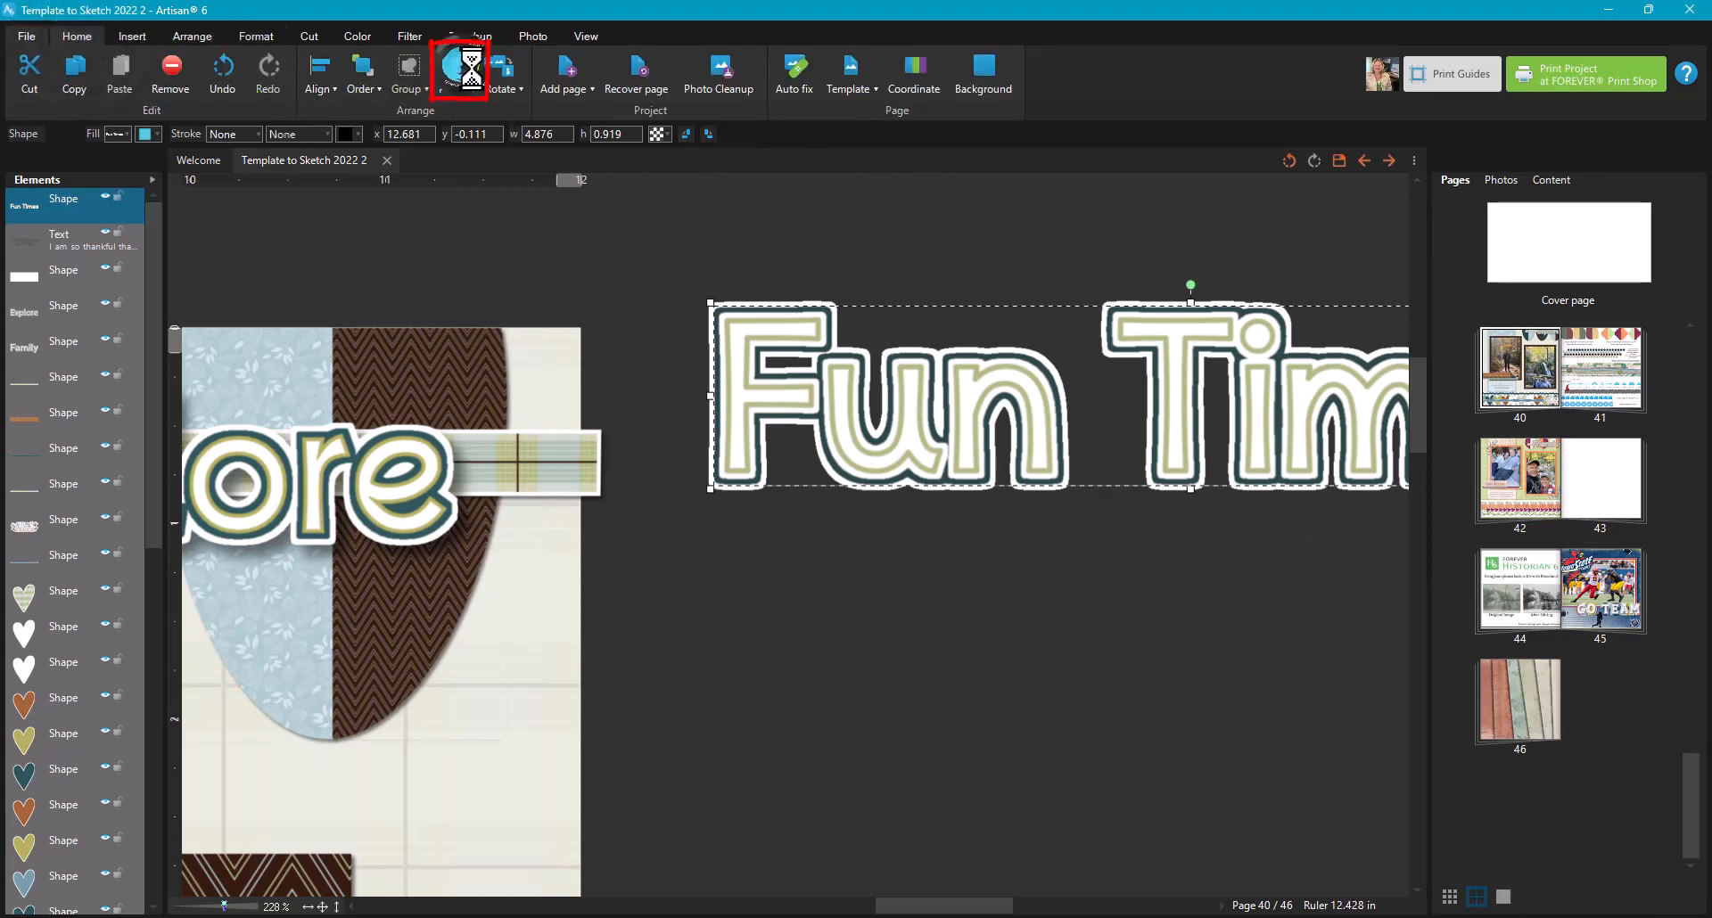
Add a rust glow from the page's colours with expansion 7 and density 100 around the title, and flatten it
left_click(254, 35)
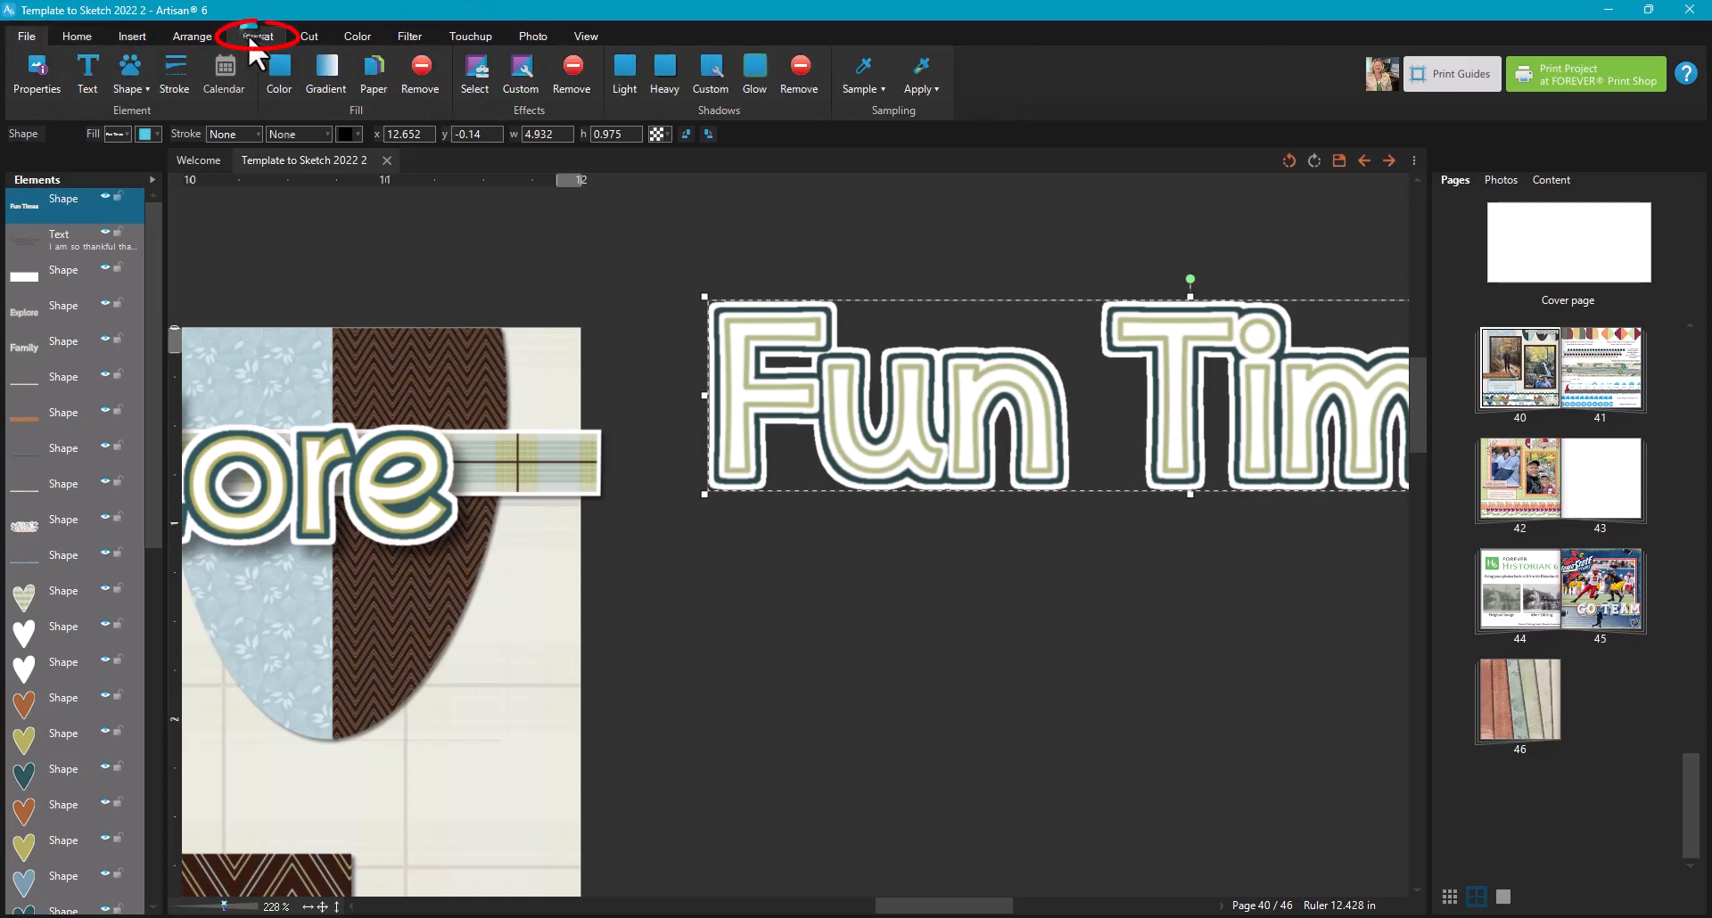
left_click(755, 77)
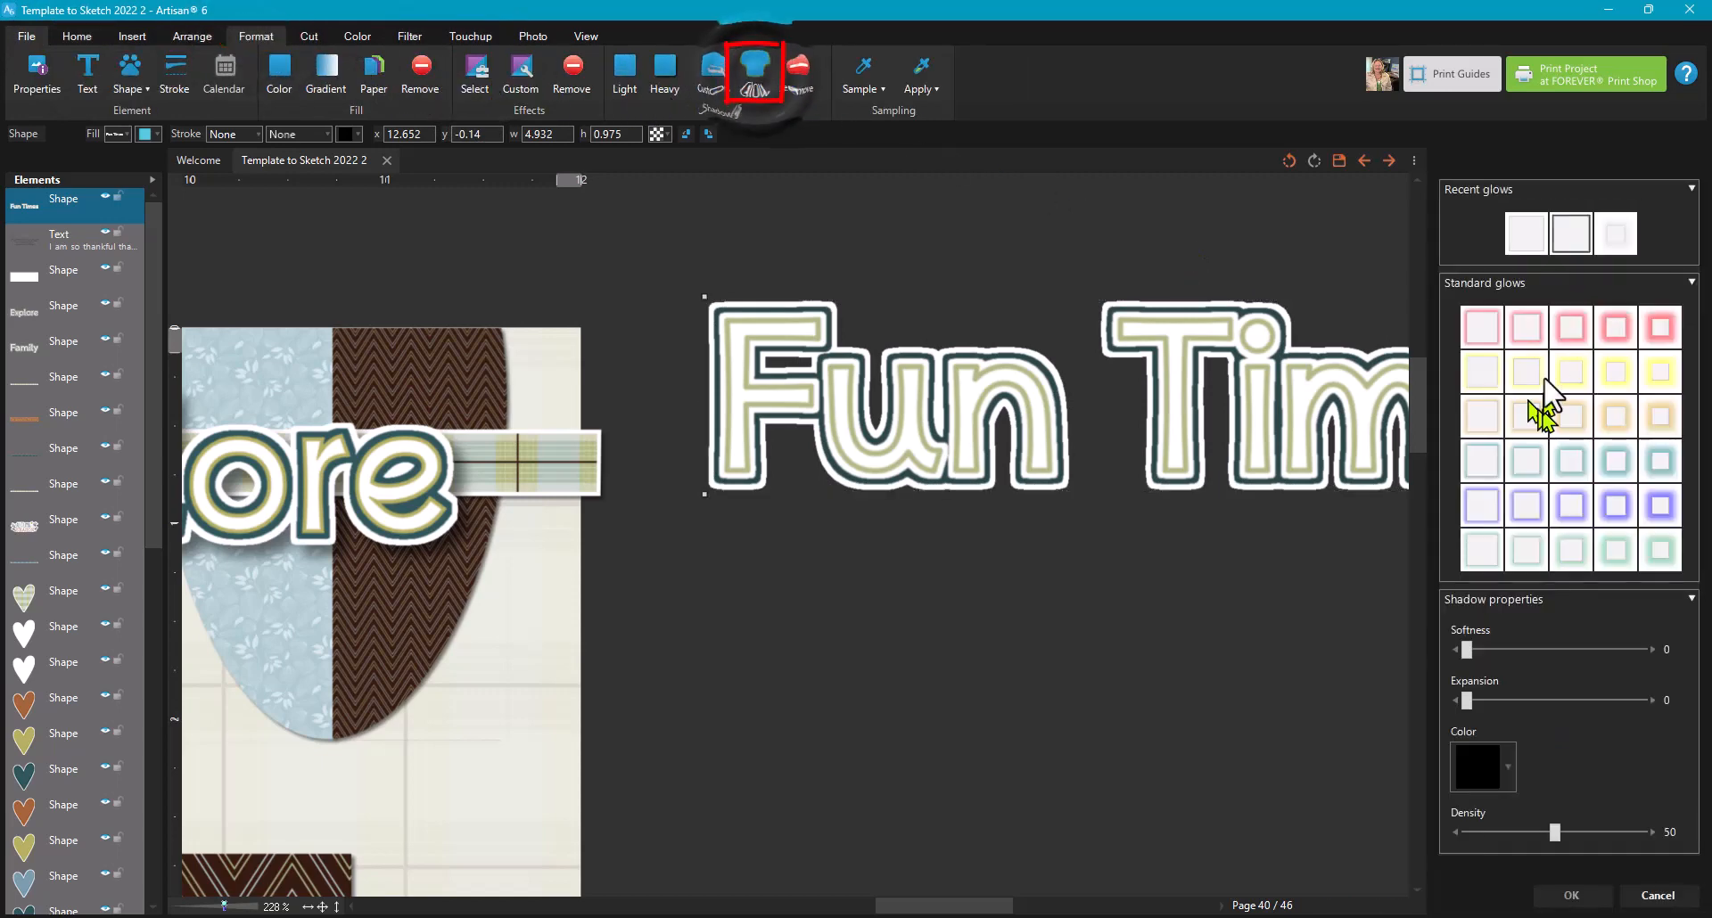
left_click(1523, 235)
left_click(1480, 765)
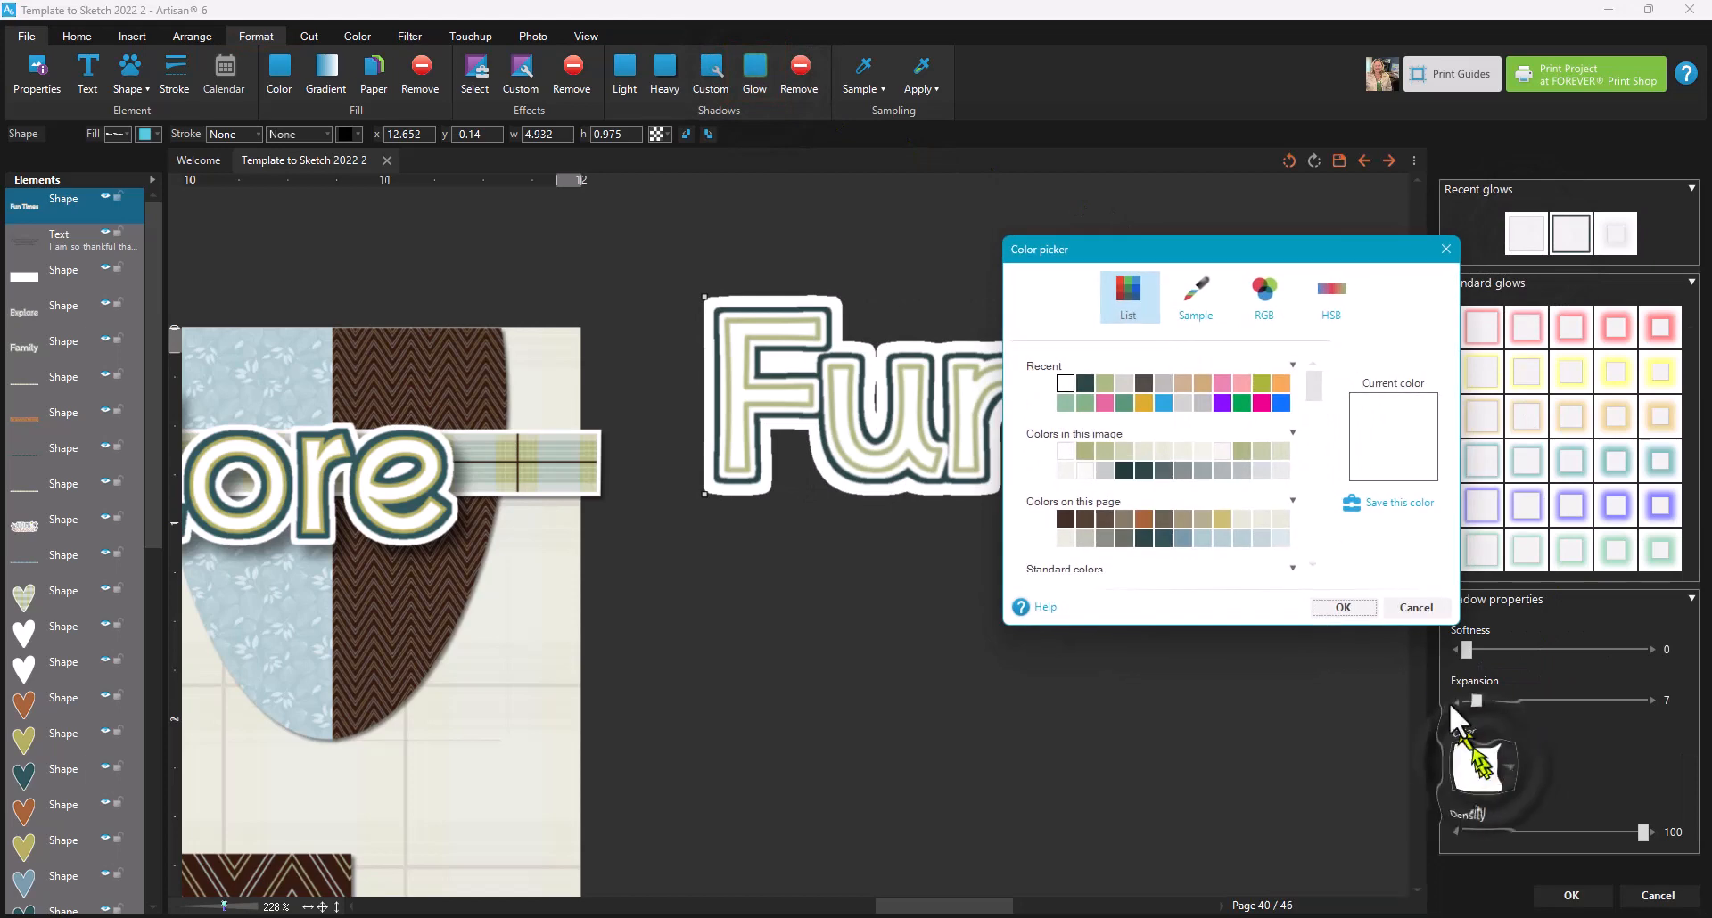
left_click(1147, 520)
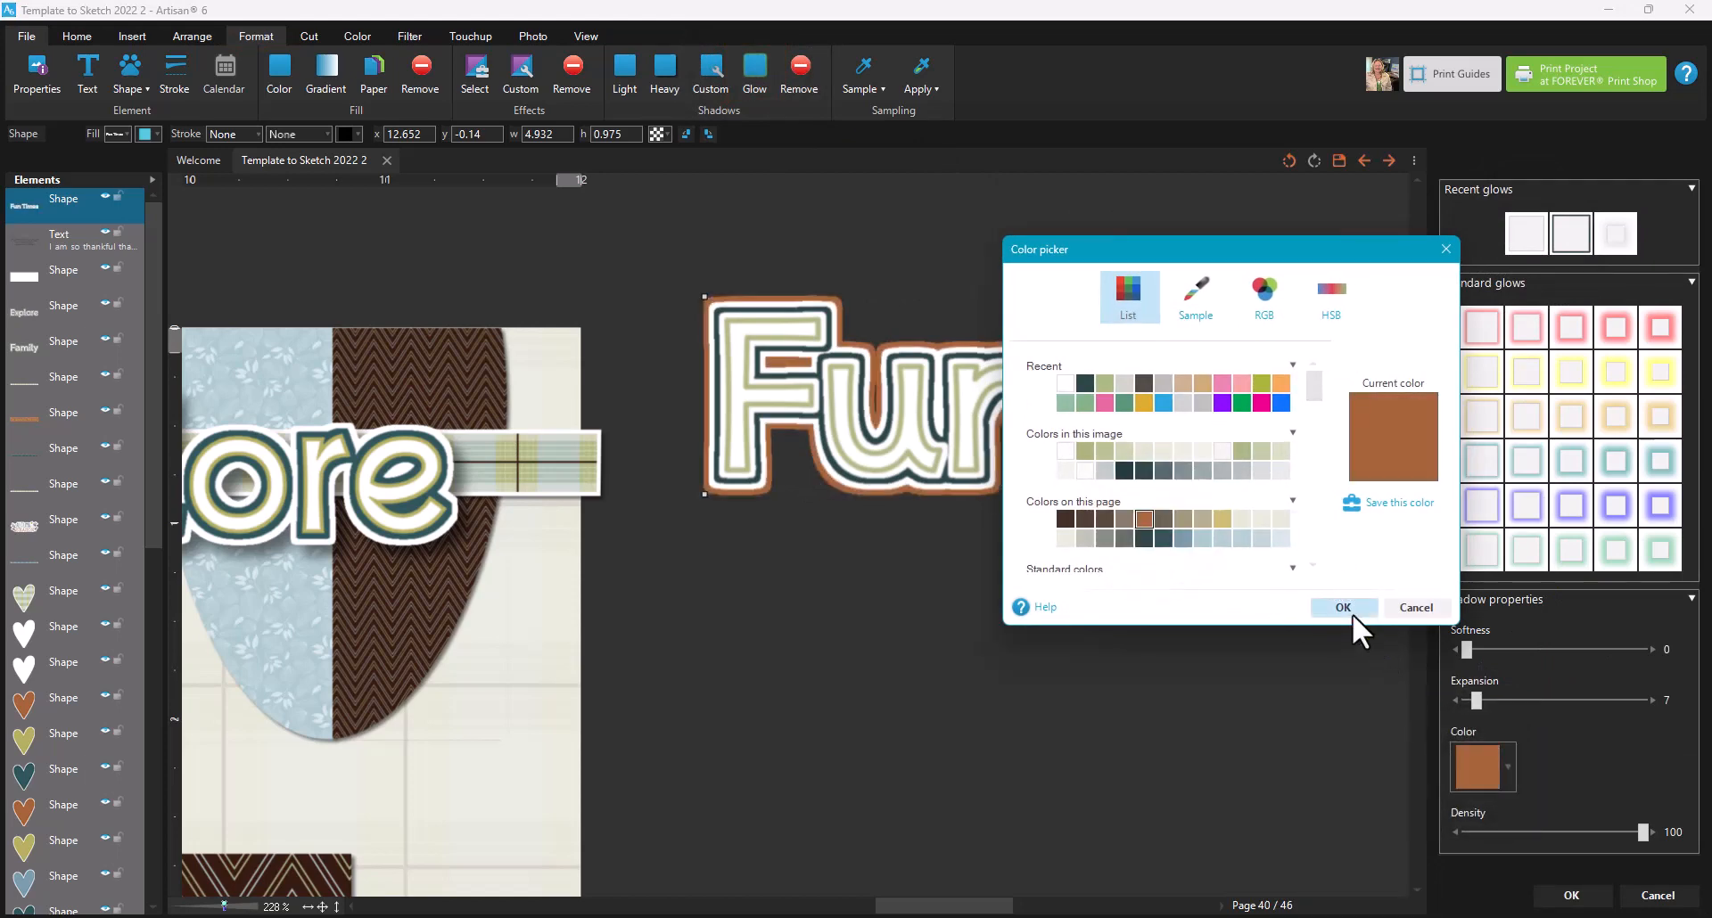
left_click(1352, 614)
left_click(1565, 894)
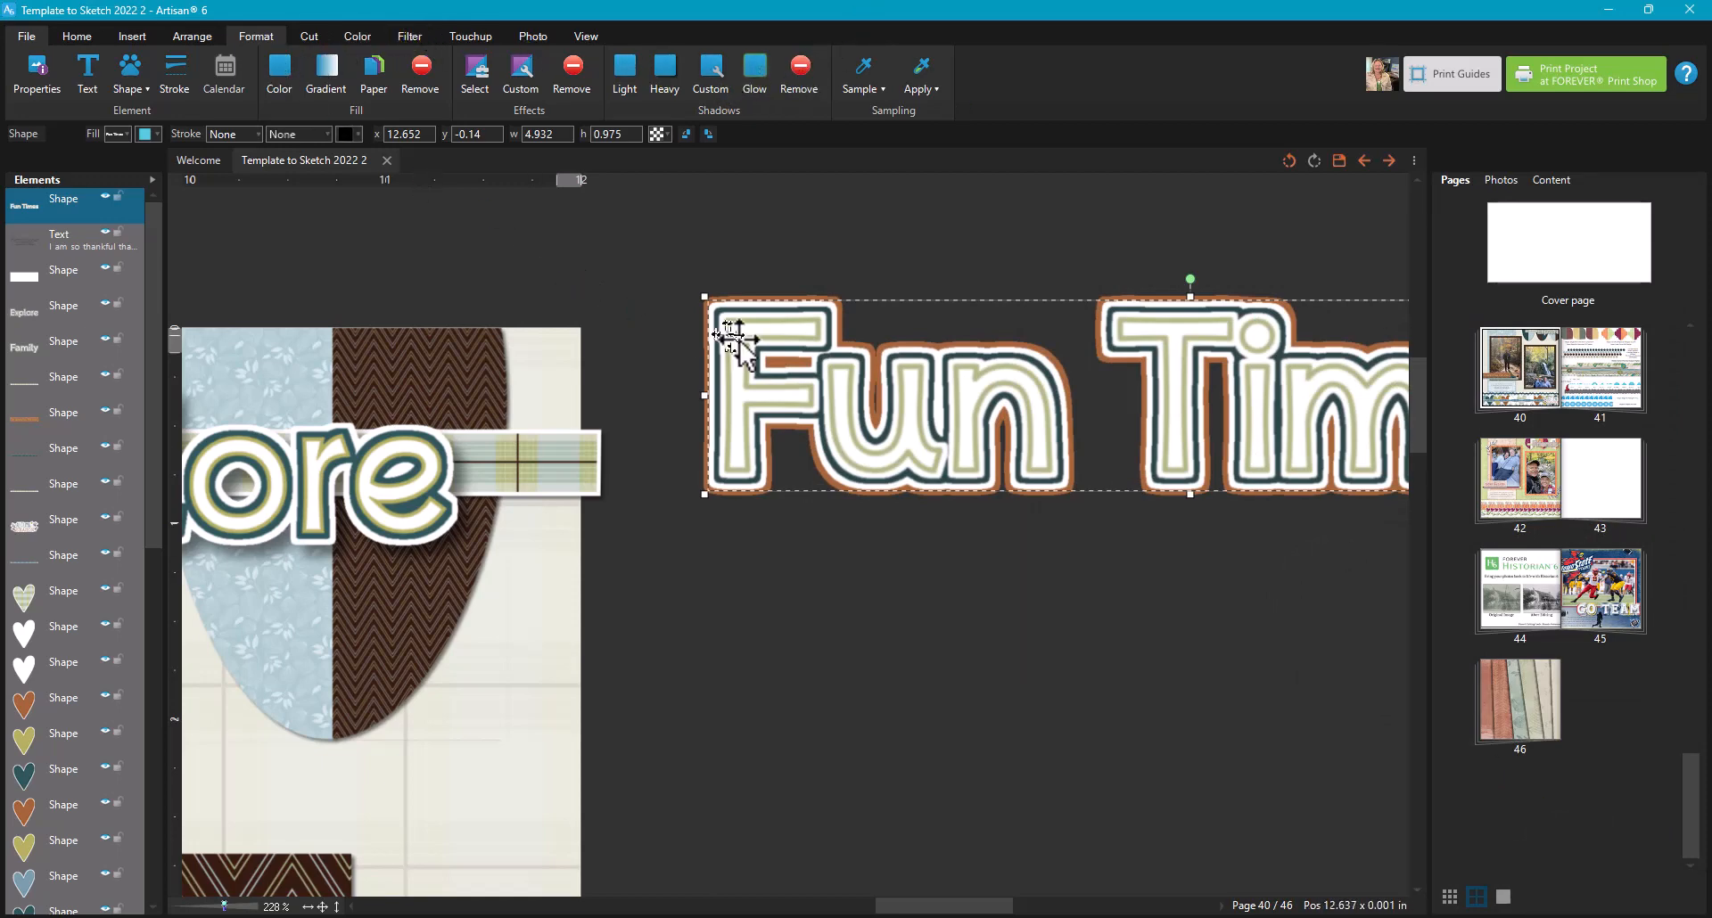
right_click(811, 366)
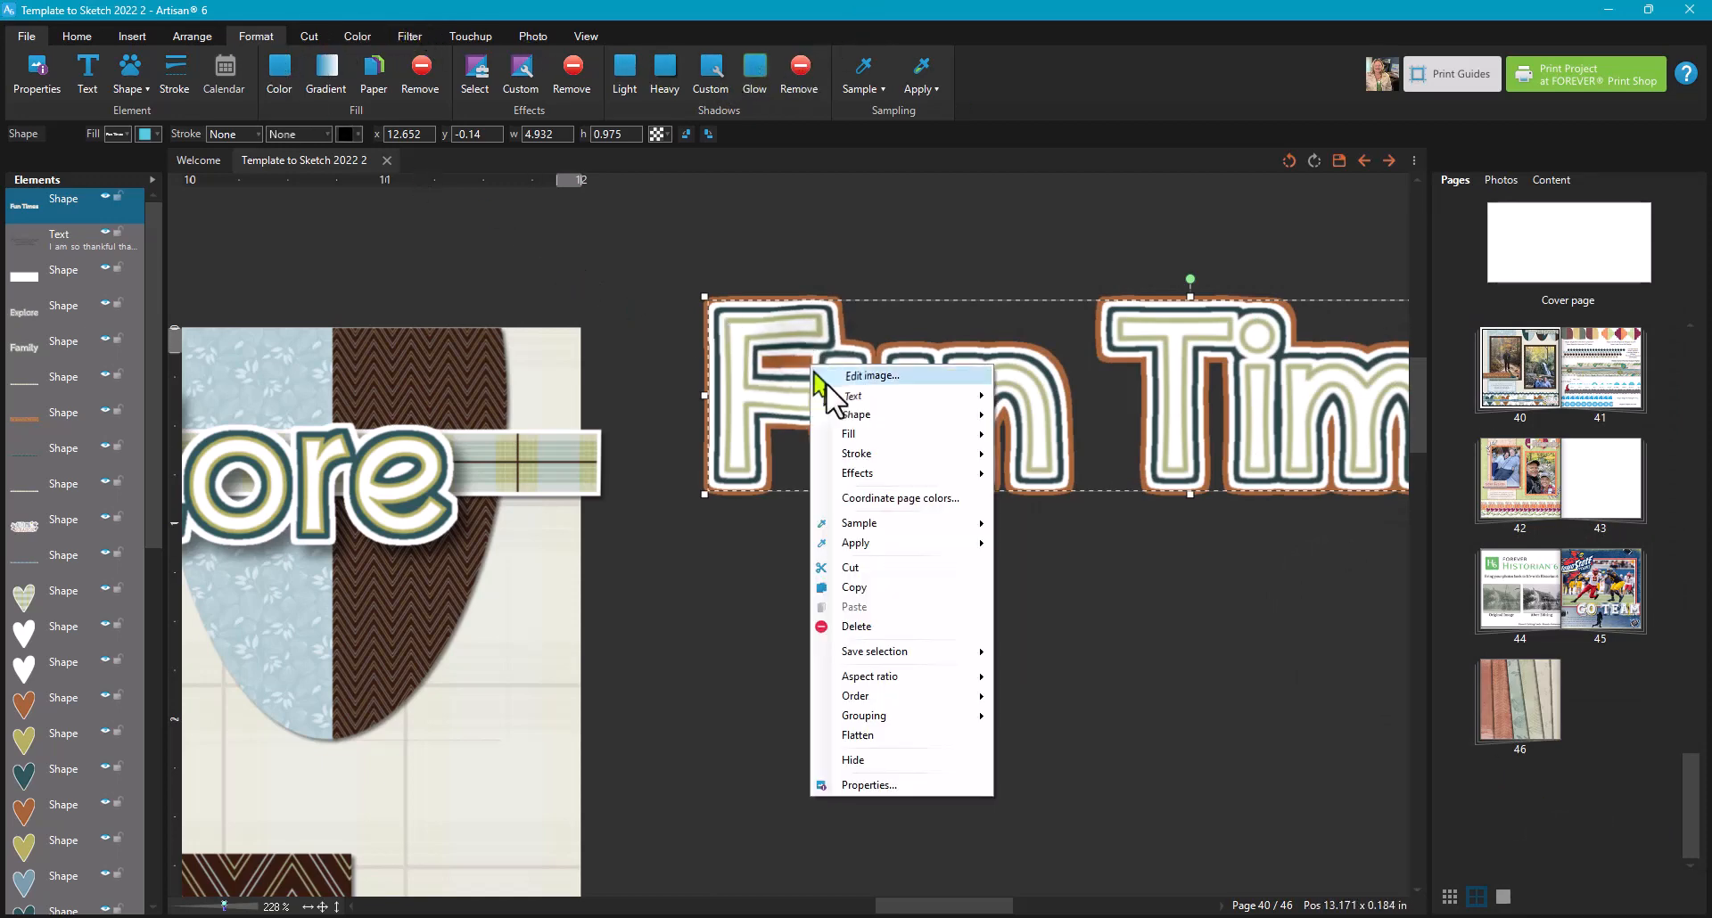
left_click(862, 734)
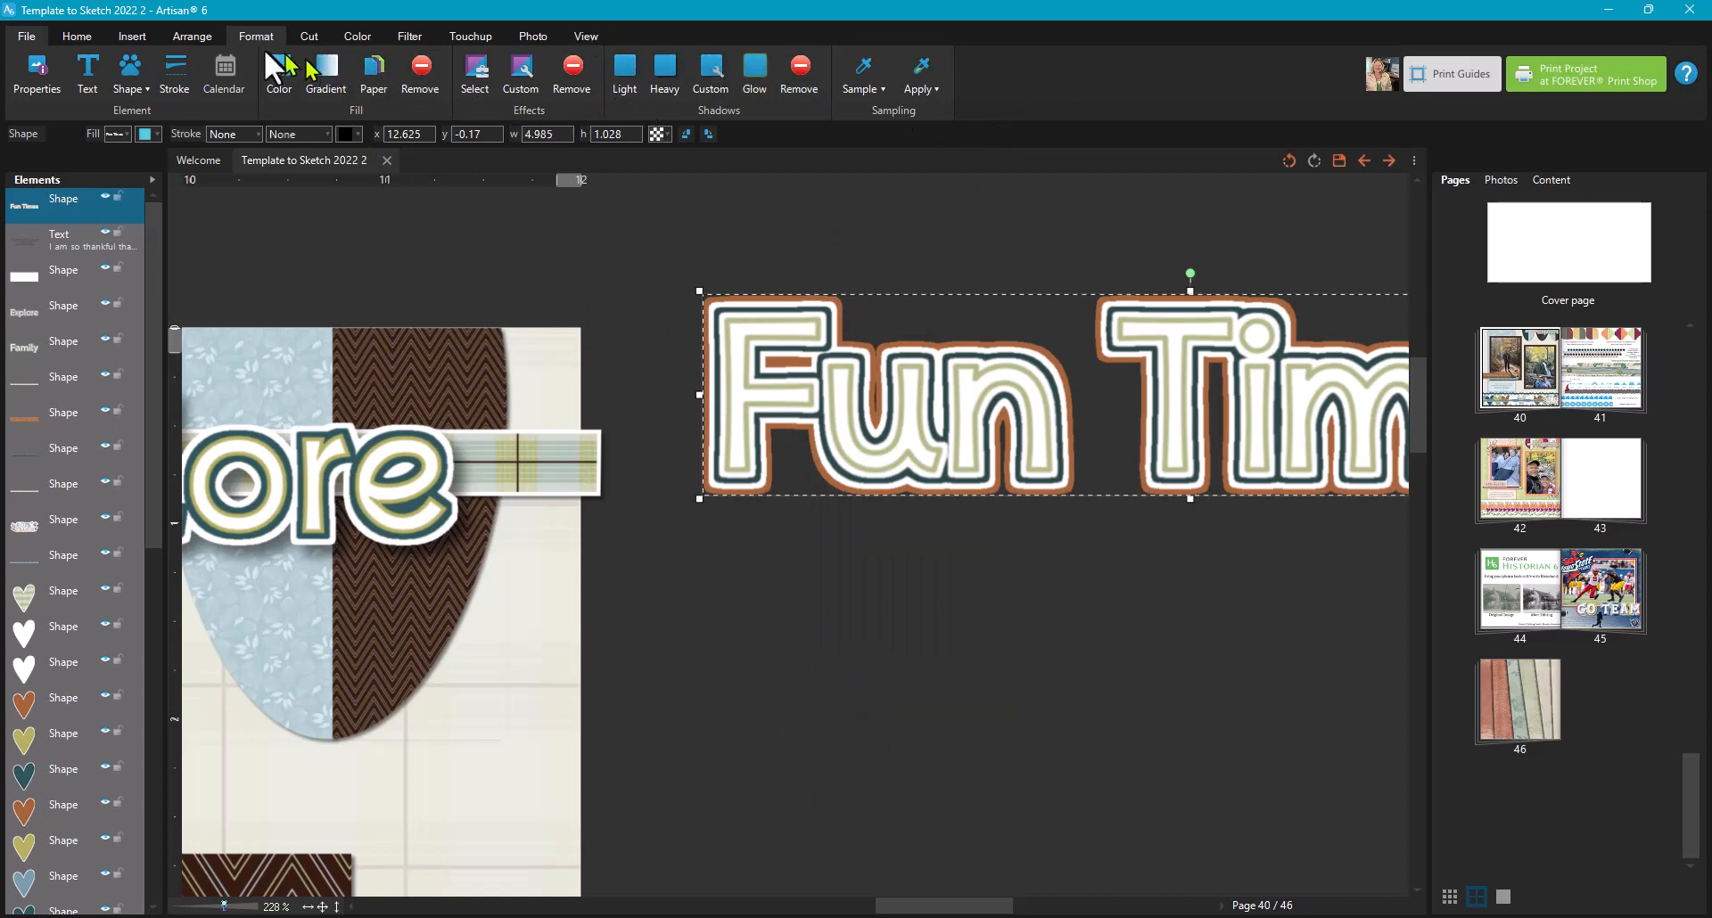
Add an outer white glow with expansion 7 and density 100 around the rust border, and flatten the title
left_click(754, 71)
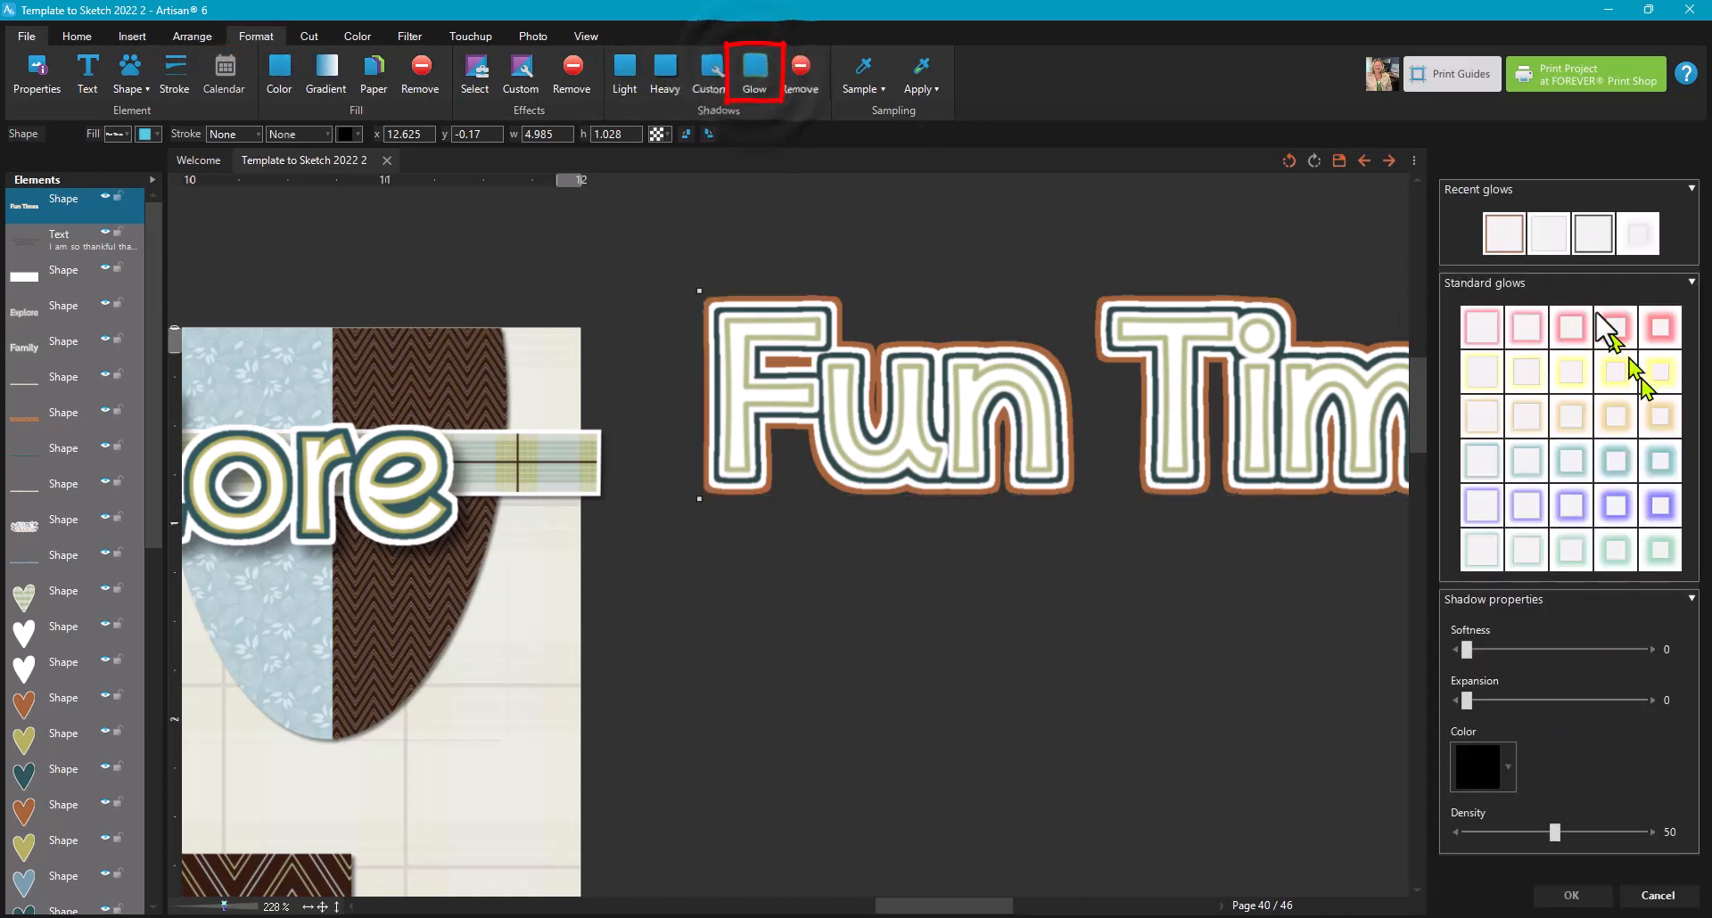
left_click(1555, 251)
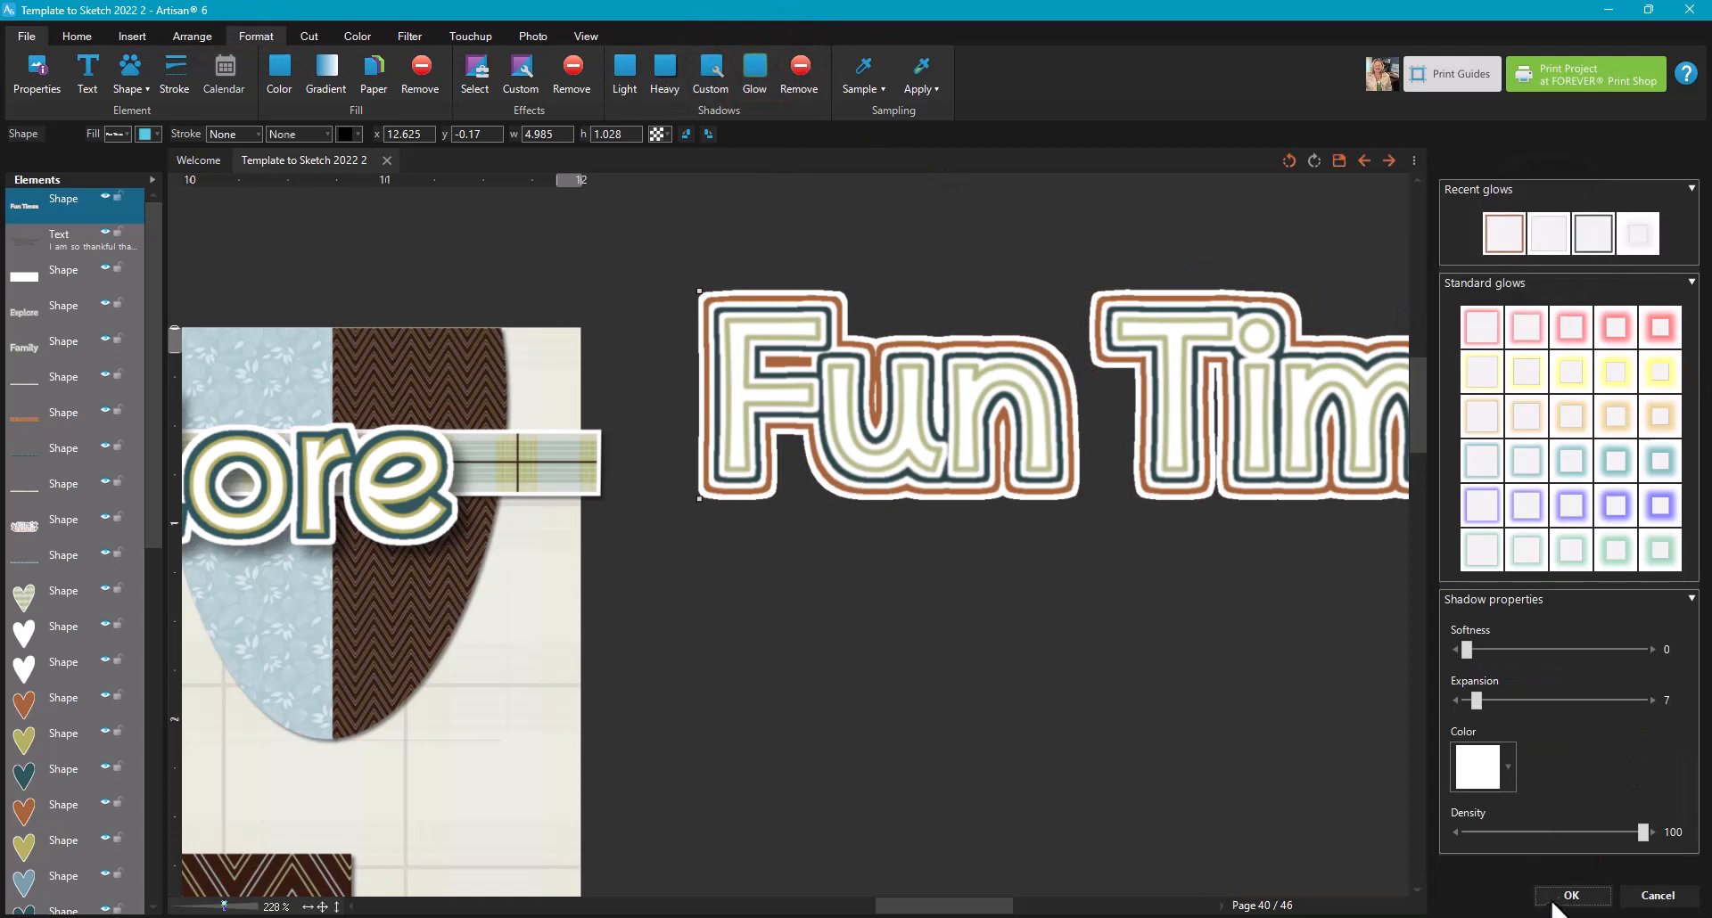
left_click(1571, 895)
left_click(177, 35)
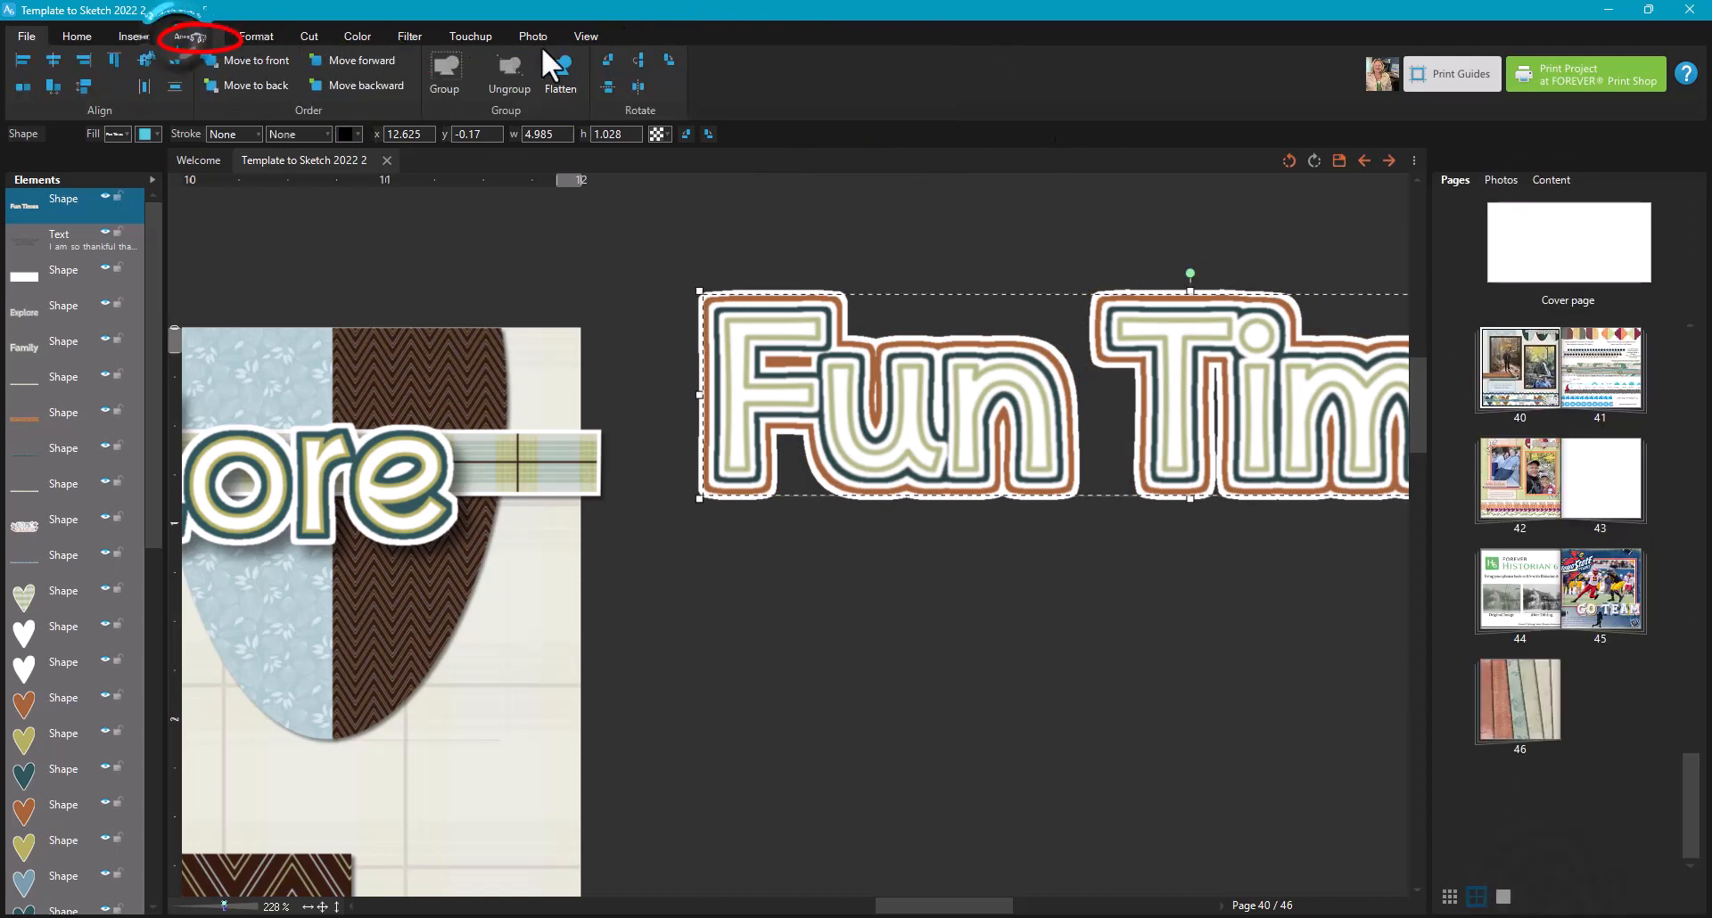
left_click(560, 70)
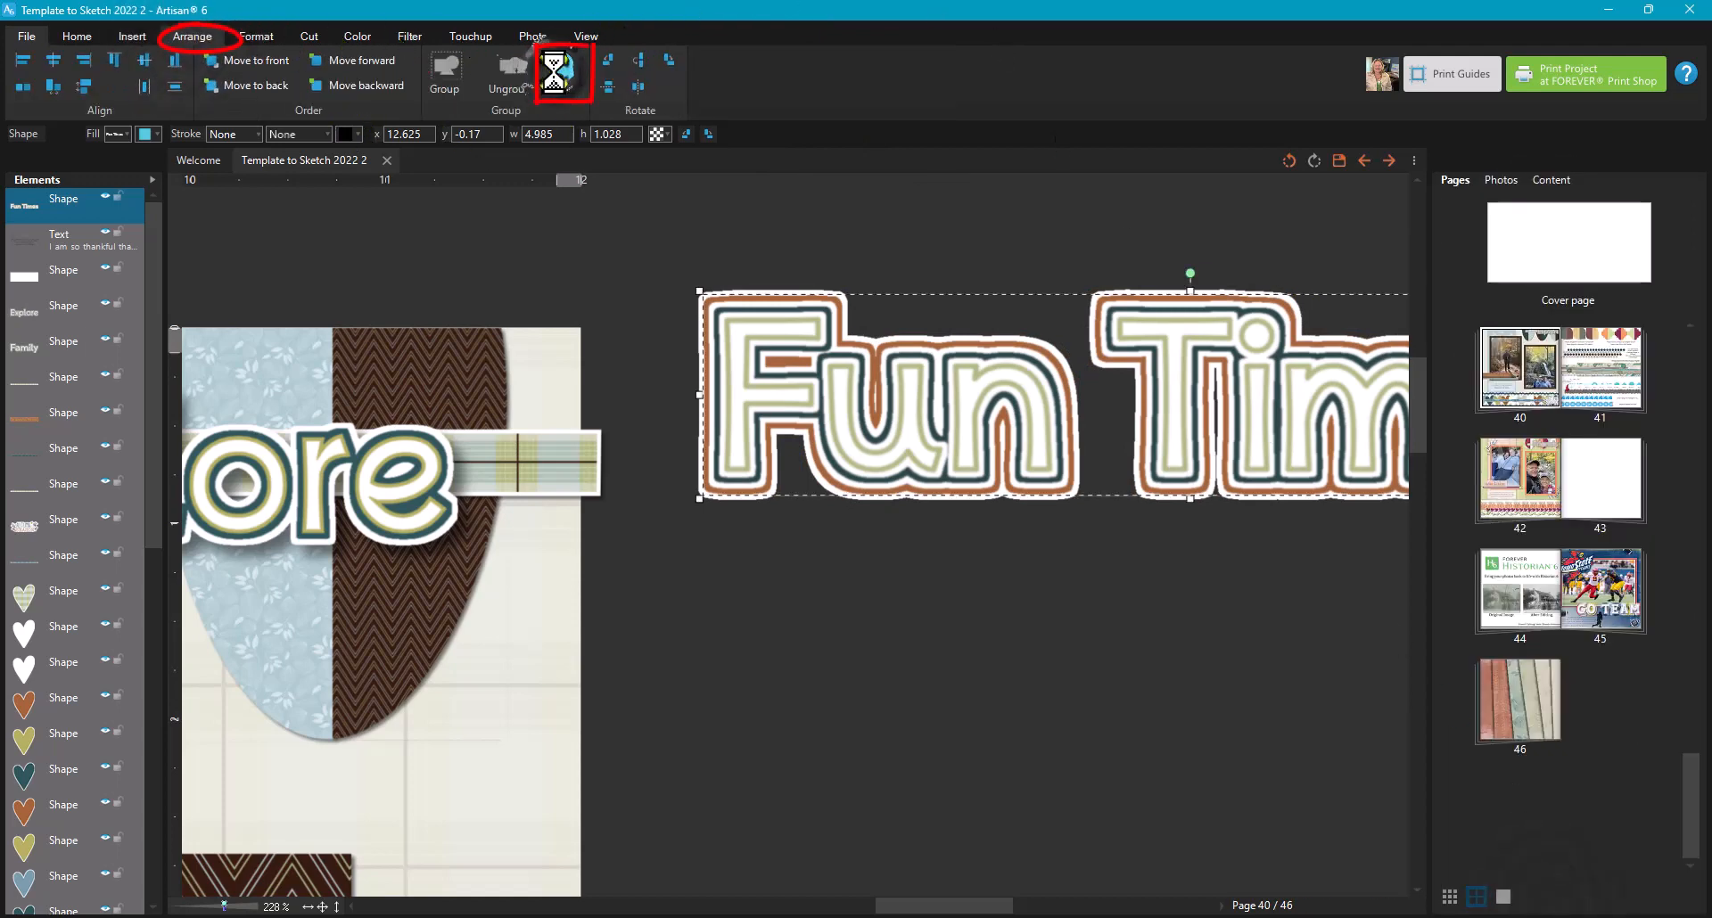
Apply a heavy shadow to the Fun Times title and move it onto the scrapbook page beneath the Explore title
left_click(258, 35)
left_click(664, 73)
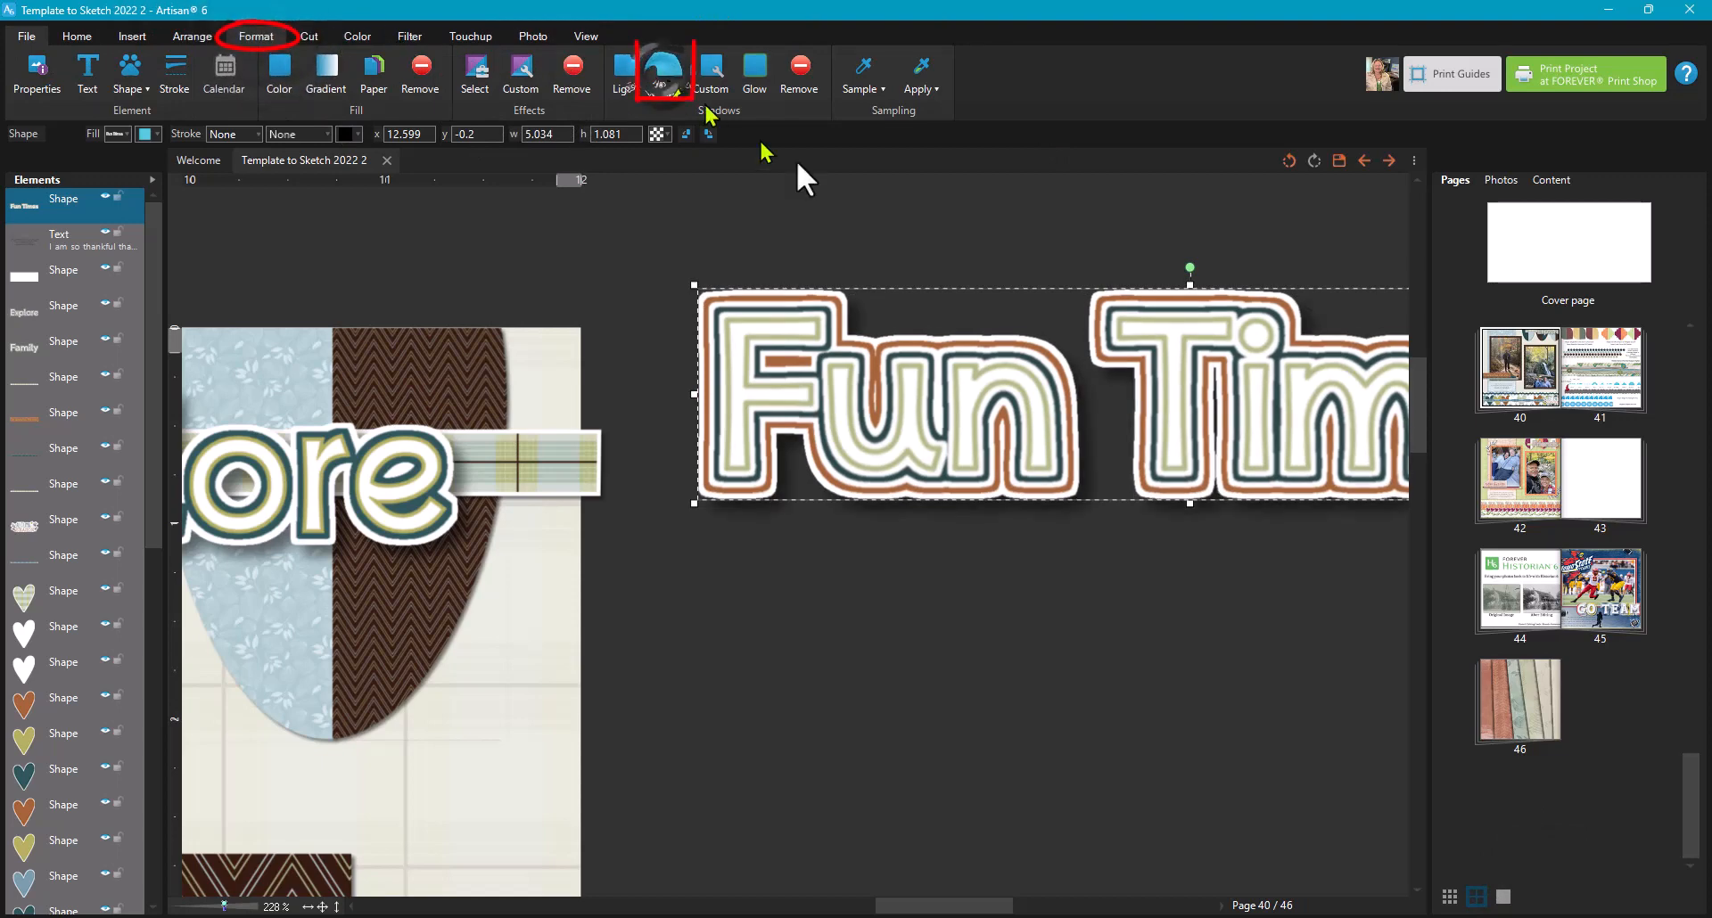
left_click_drag(1311, 412, 611, 680)
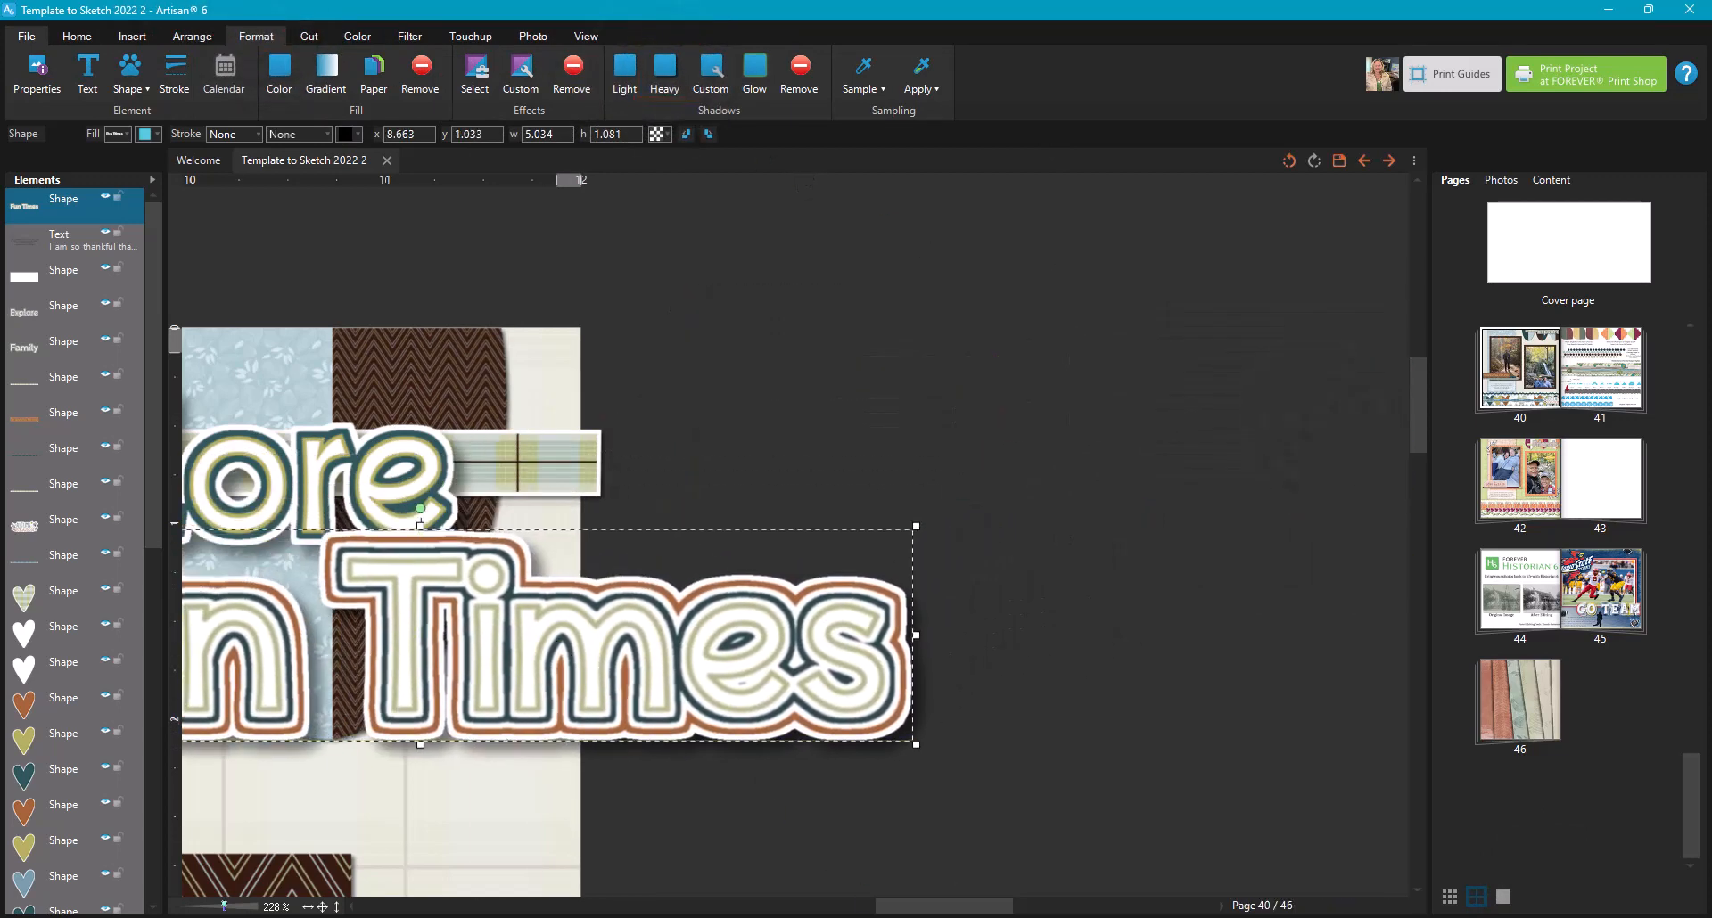
left_click_drag(963, 910, 857, 909)
left_click_drag(944, 692, 571, 721)
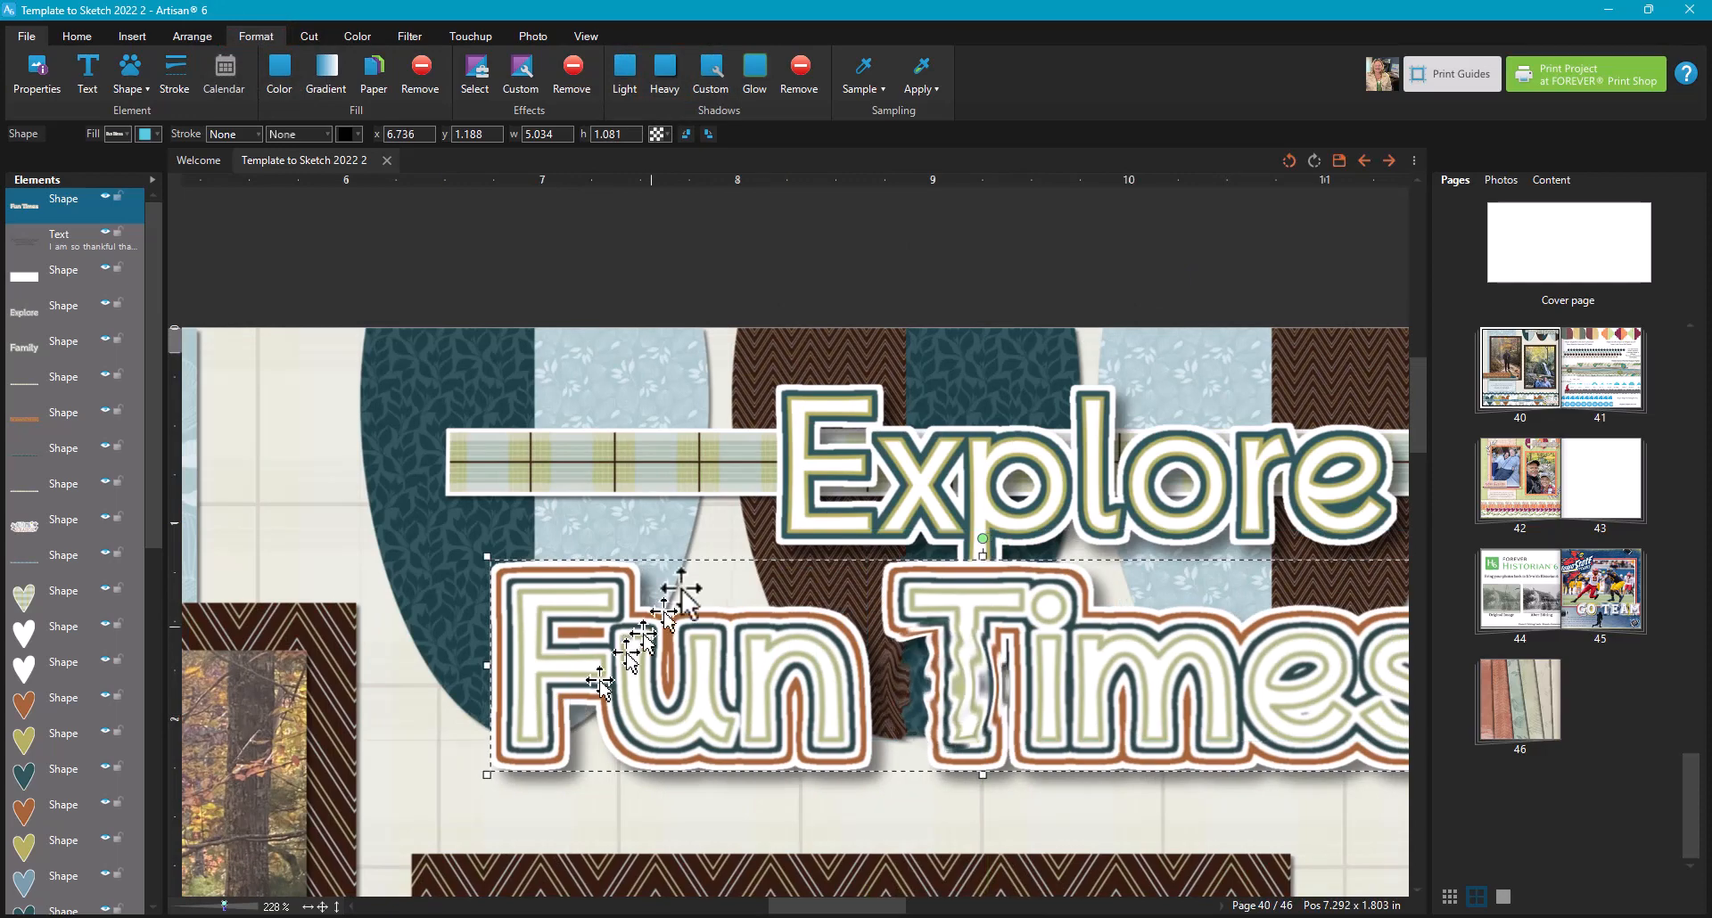
Replace the Fun Times title's heavy shadow with a light shadow and fine-tune its position beneath the Explore title
left_click(801, 78)
left_click_drag(649, 721, 589, 750)
left_click(632, 80)
scroll(961, 679, "down", 1)
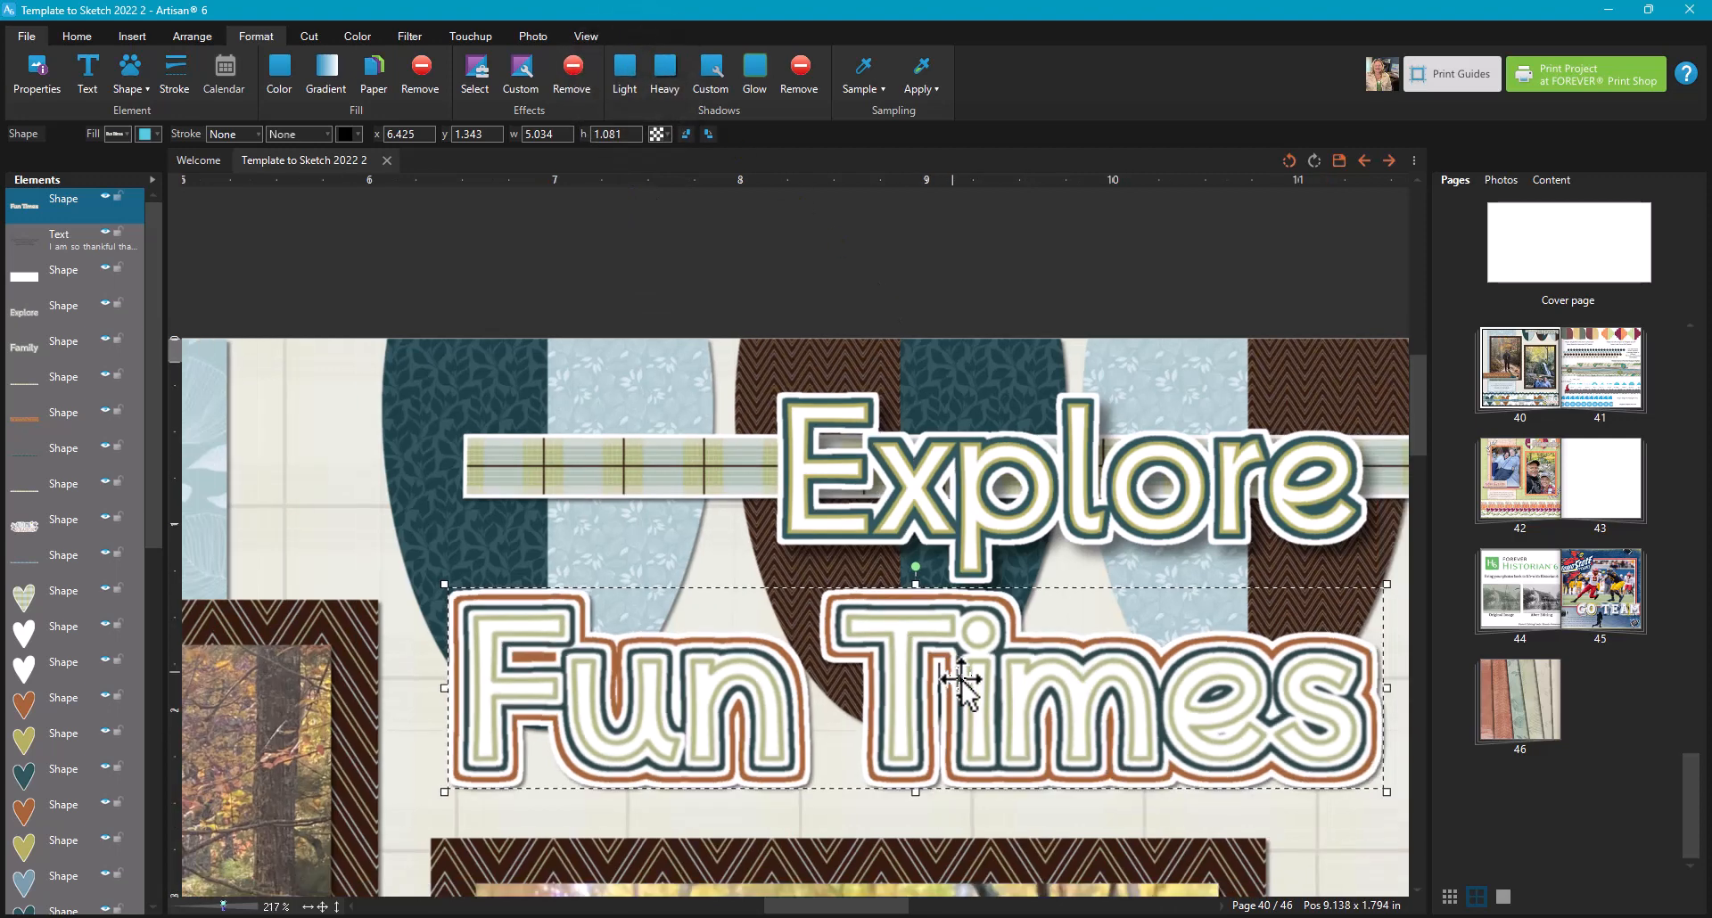
scroll(962, 679, "down", 1)
left_click_drag(957, 708, 902, 724)
left_click(922, 307)
left_click_drag(1007, 675, 1058, 669)
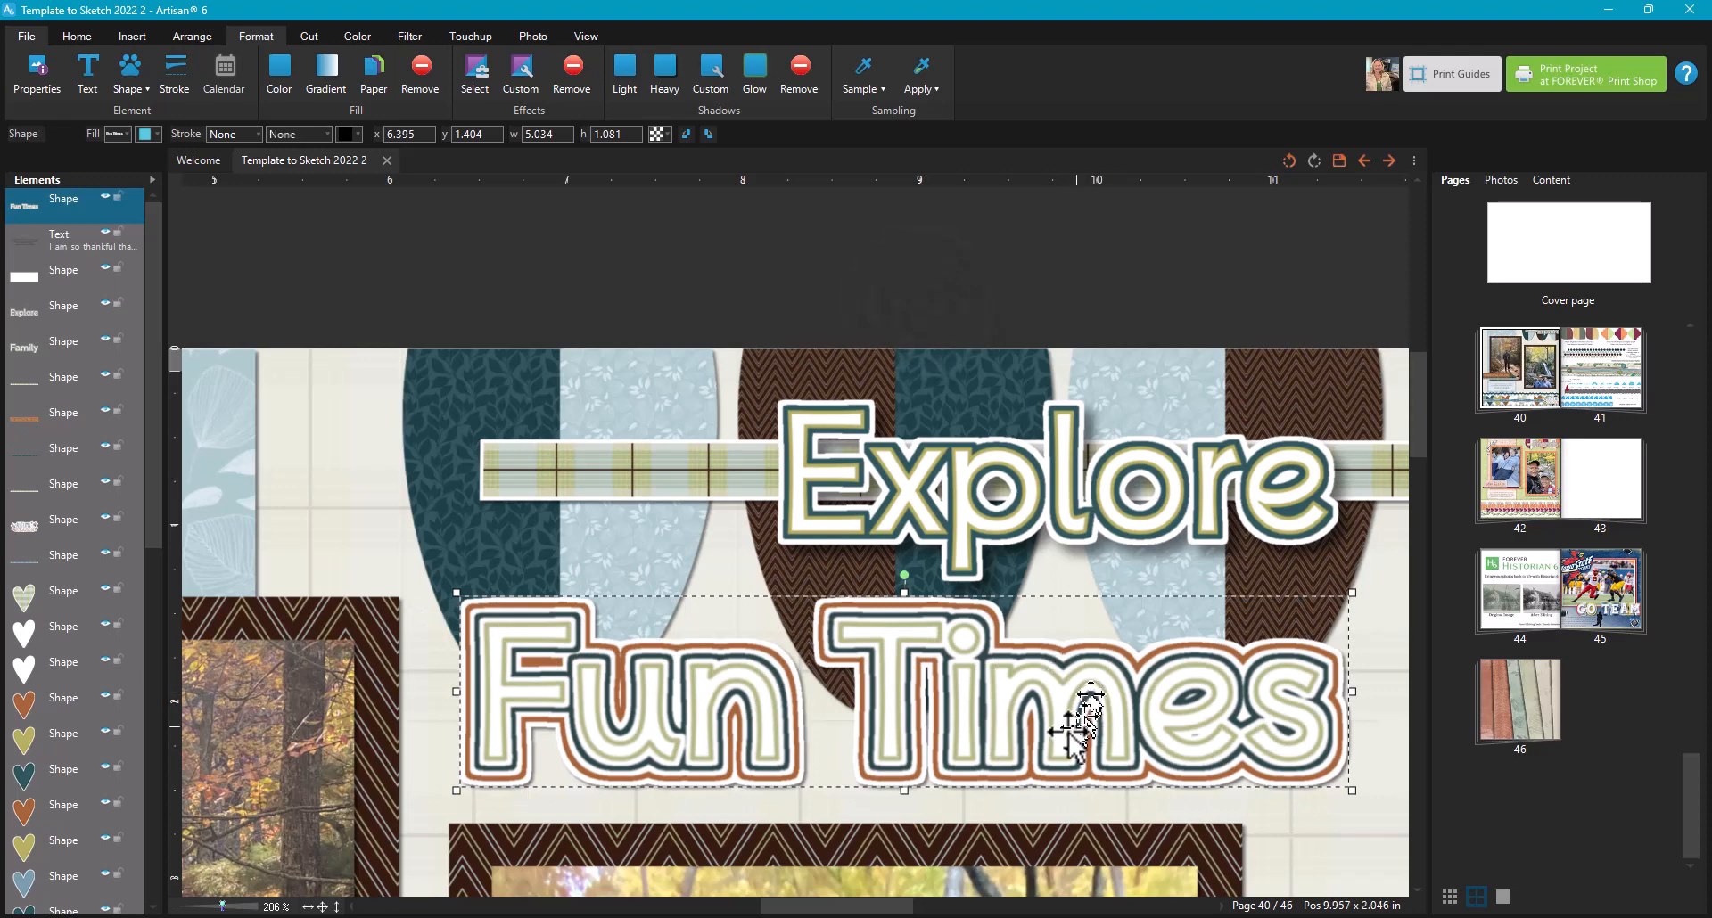